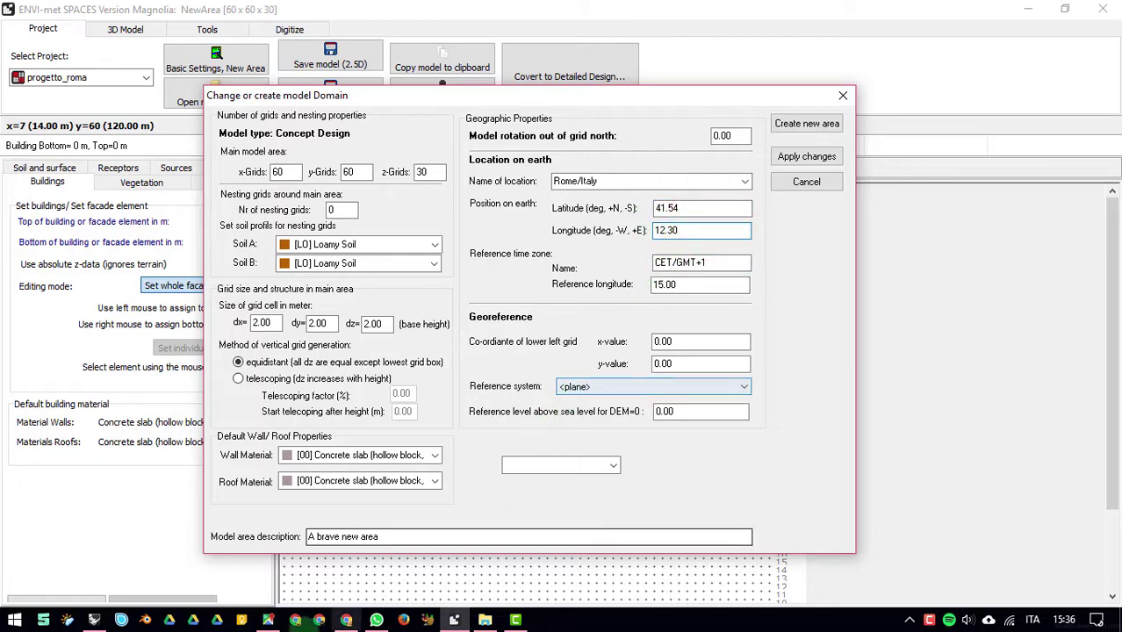
Switch to Google Maps and look up the coordinates of a point beside Roma Termini station
{"action": "left_click", "coordinate": [267, 622]}
{"action": "mouse_move", "coordinate": [644, 268]}
{"action": "left_mouse_down"}
{"action": "mouse_move", "coordinate": [629, 218]}
{"action": "mouse_move", "coordinate": [747, 227]}
{"action": "left_mouse_up"}
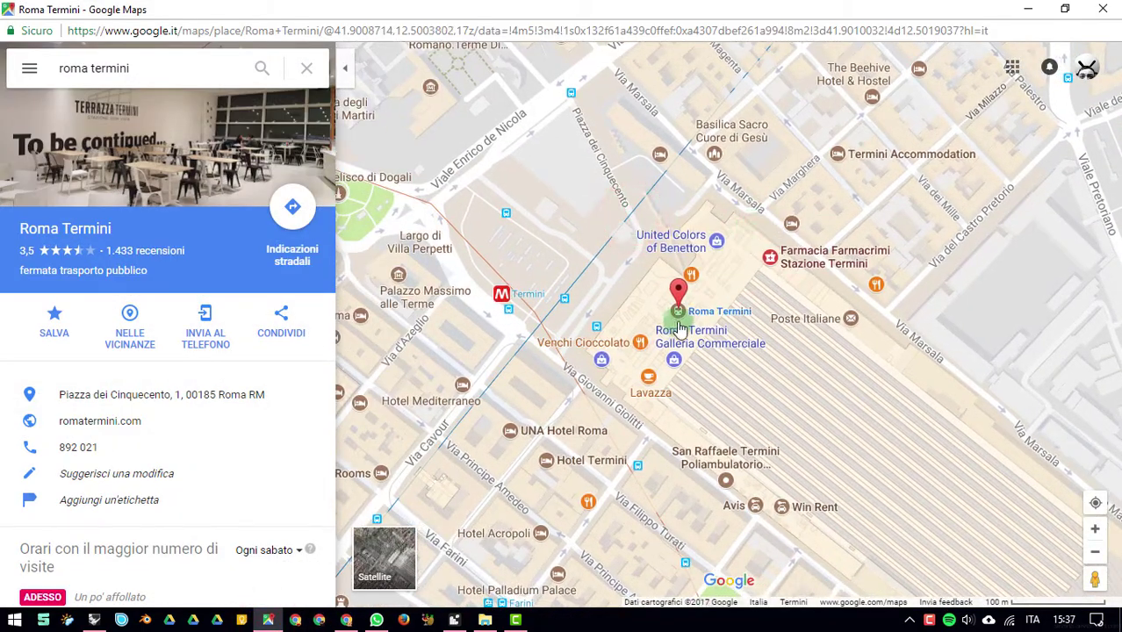
{"action": "right_click", "coordinate": [628, 293]}
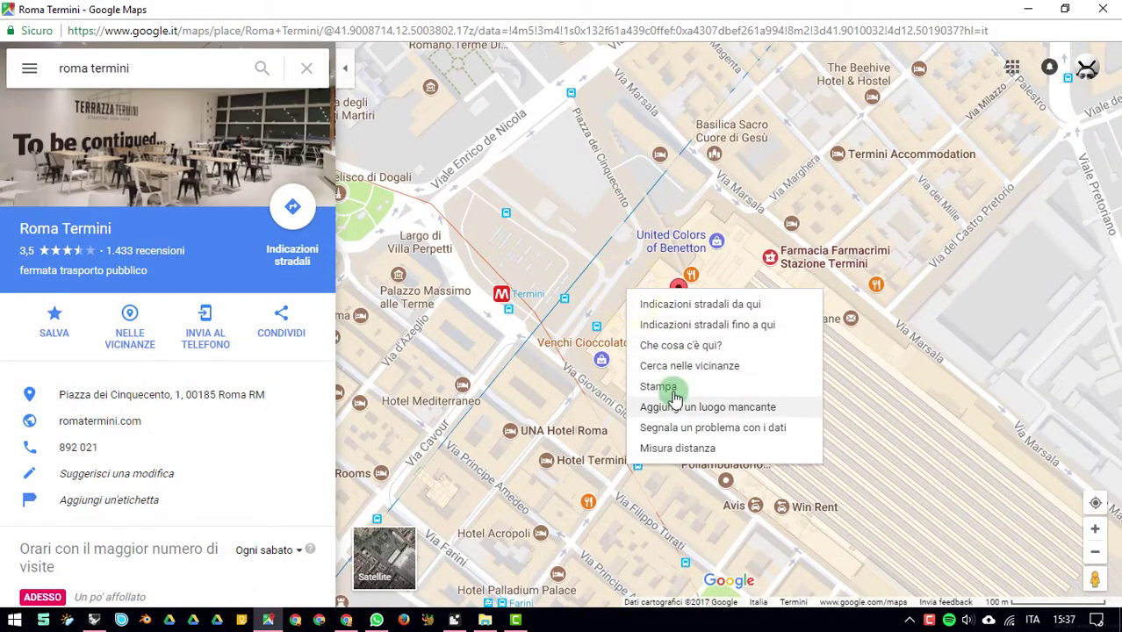
{"action": "left_click", "coordinate": [698, 348]}
{"action": "left_click", "coordinate": [672, 582]}
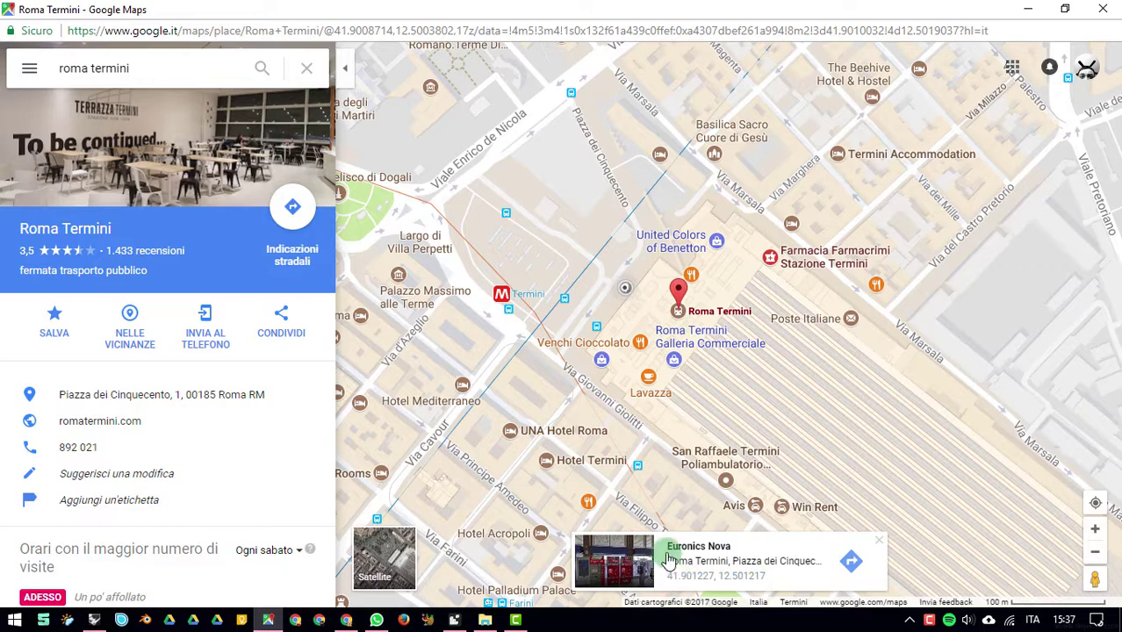
{"action": "left_click", "coordinate": [672, 593]}
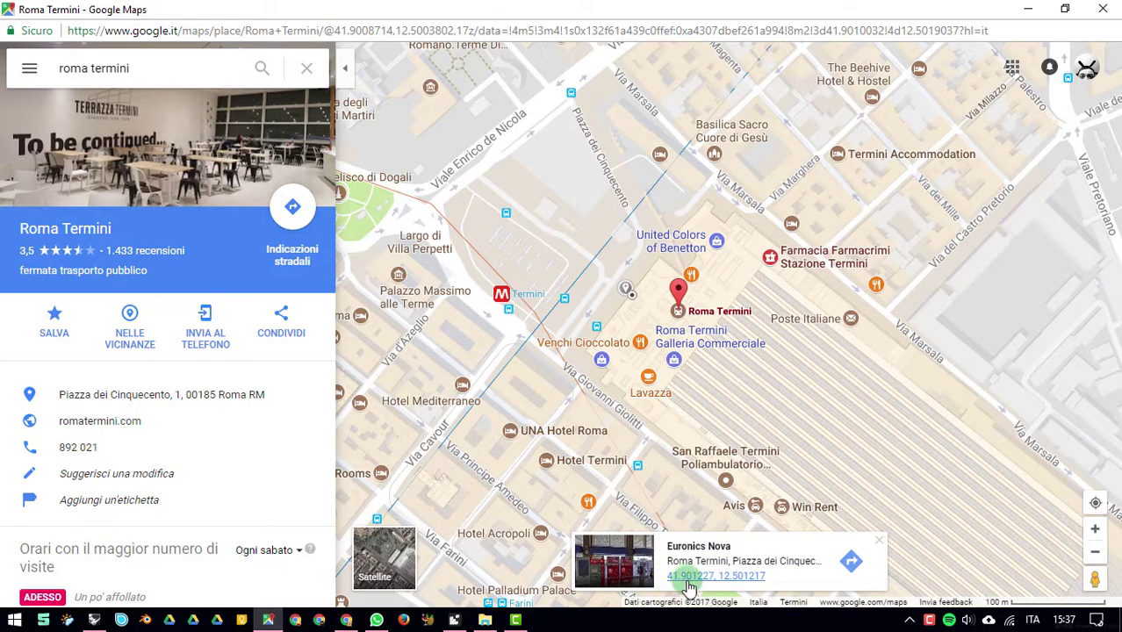
{"action": "left_click", "coordinate": [734, 587]}
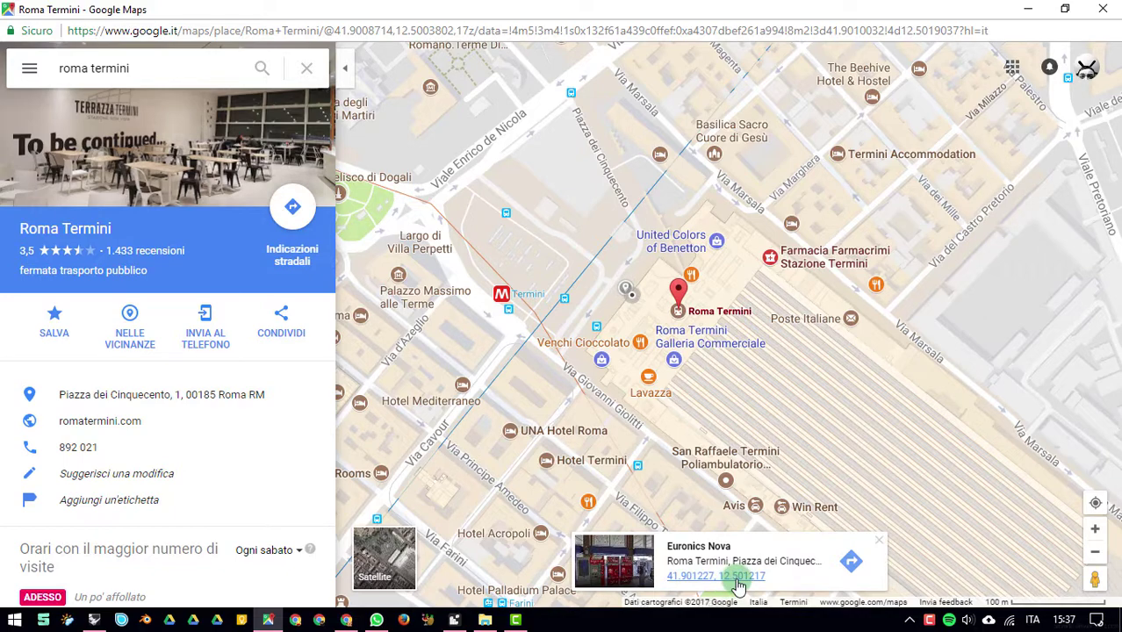
Return to the ENVI-met Spaces domain settings and check the latitude and longitude of the Rome/Italy location
{"action": "left_click", "coordinate": [454, 620]}
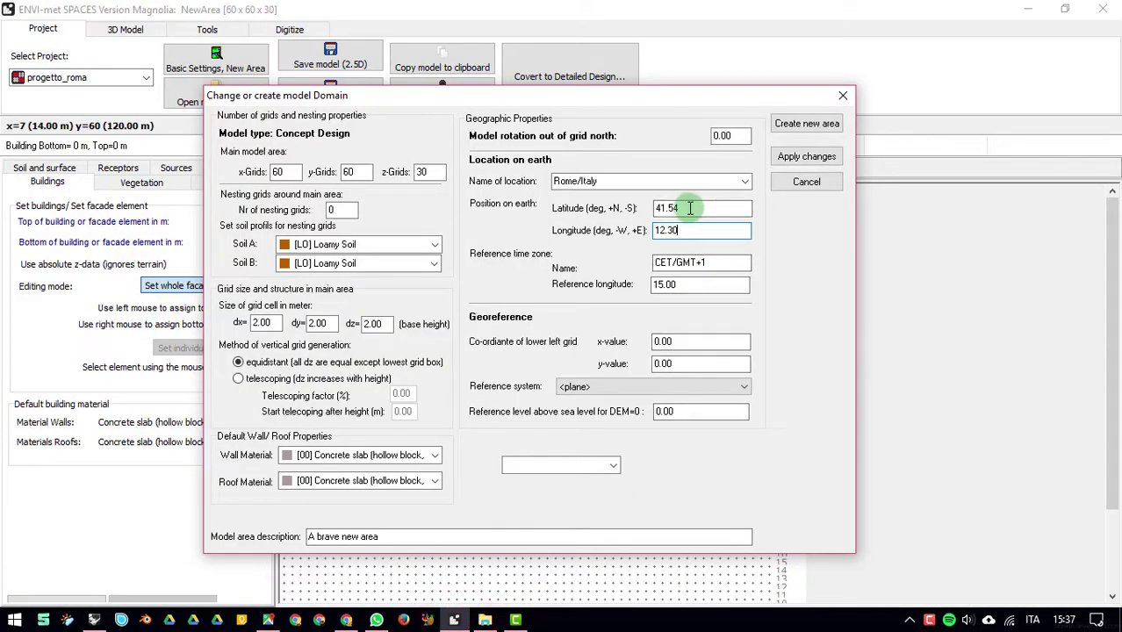
{"action": "left_click", "coordinate": [674, 230]}
{"action": "left_click", "coordinate": [726, 101]}
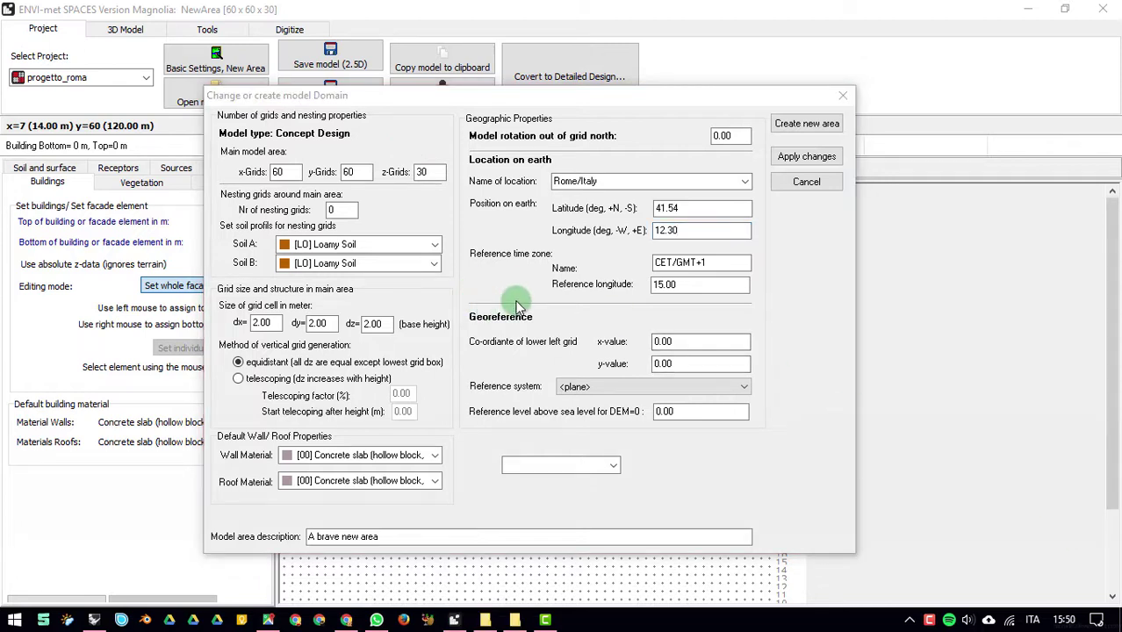
Review the x, y and z grid counts of the main model area and the dx grid cell size
{"action": "double_click", "coordinate": [283, 173]}
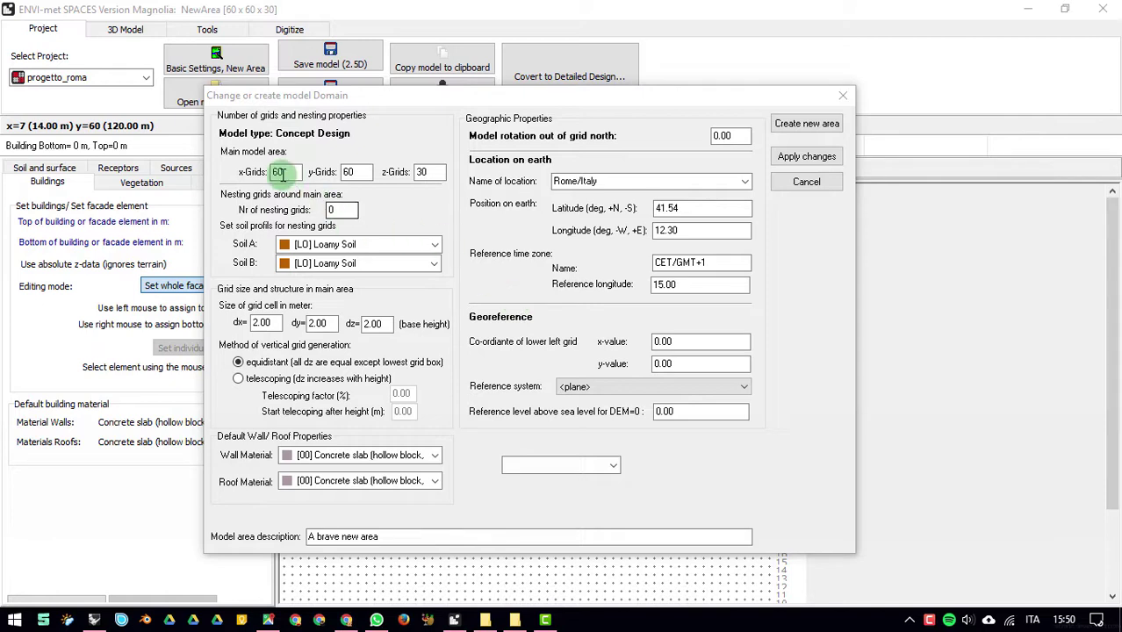
{"action": "double_click", "coordinate": [350, 172]}
{"action": "double_click", "coordinate": [438, 173]}
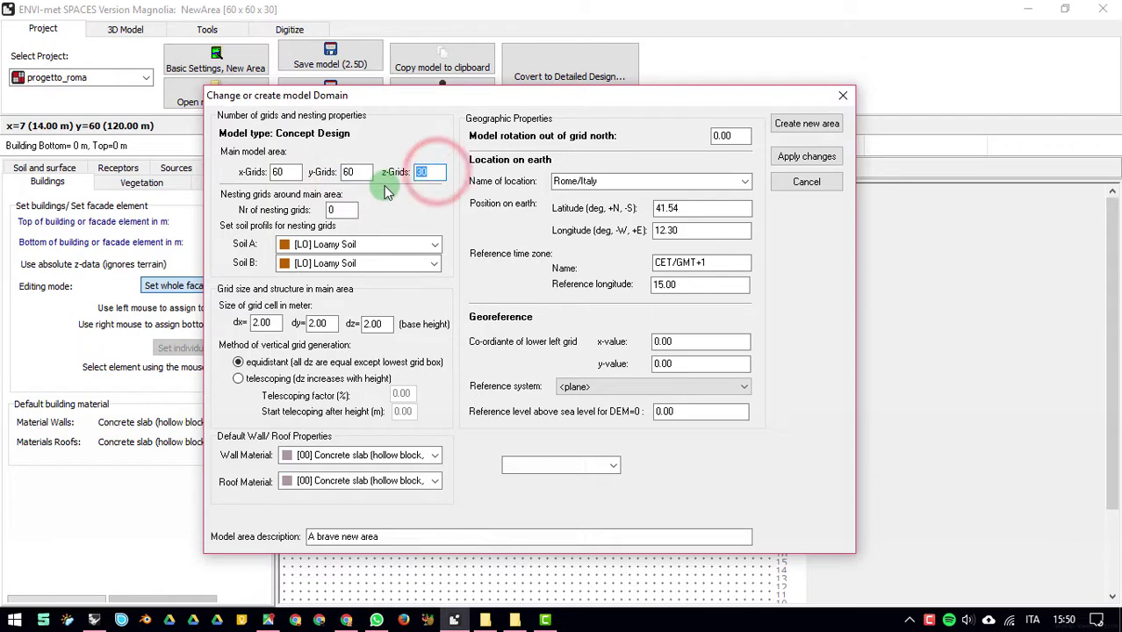
{"action": "left_click", "coordinate": [347, 172]}
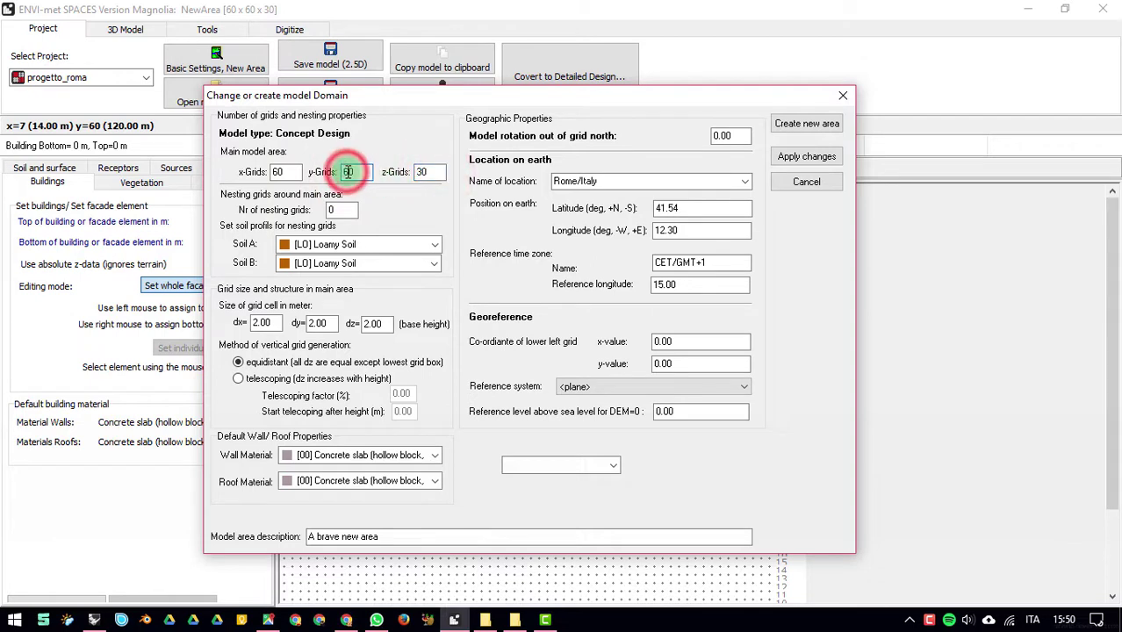
{"action": "left_click", "coordinate": [277, 172]}
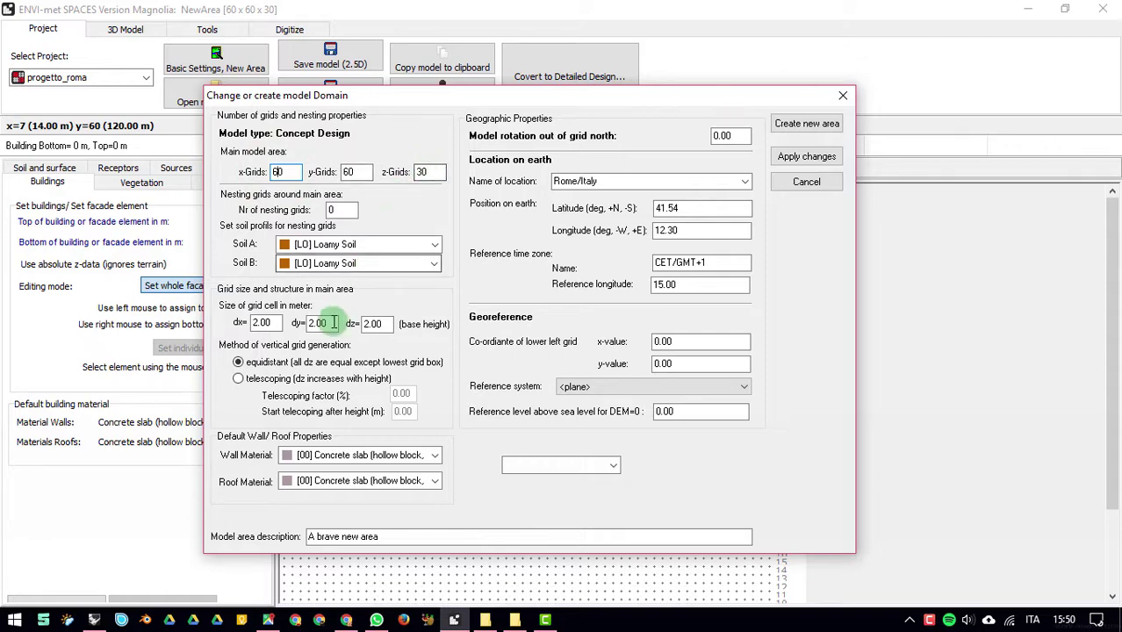
{"action": "double_click", "coordinate": [274, 324]}
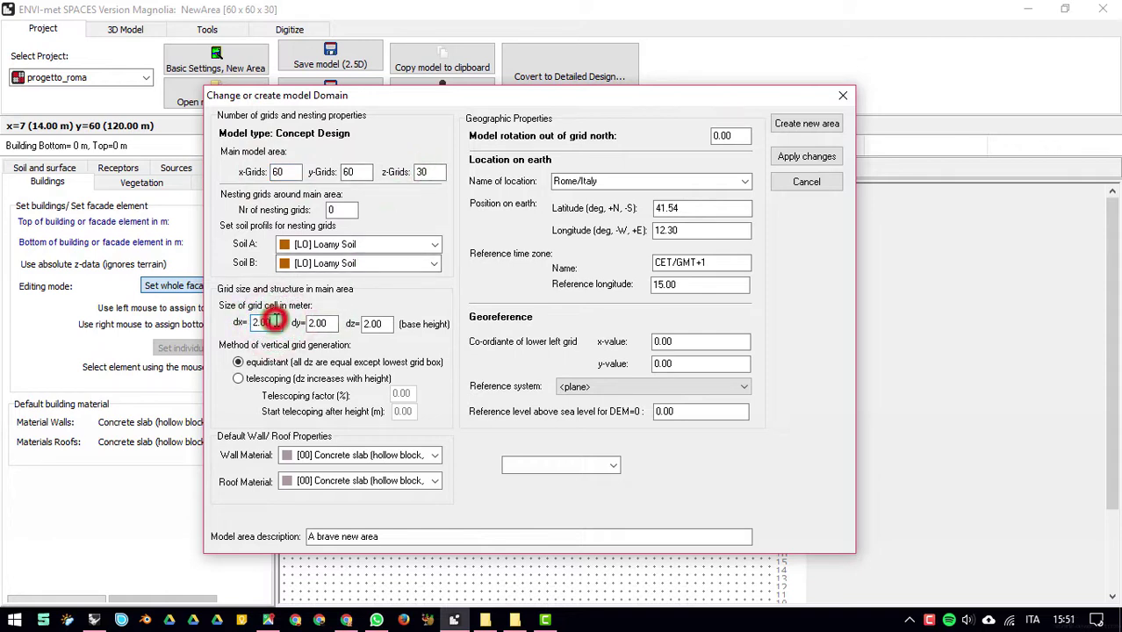
{"action": "left_click", "coordinate": [274, 321]}
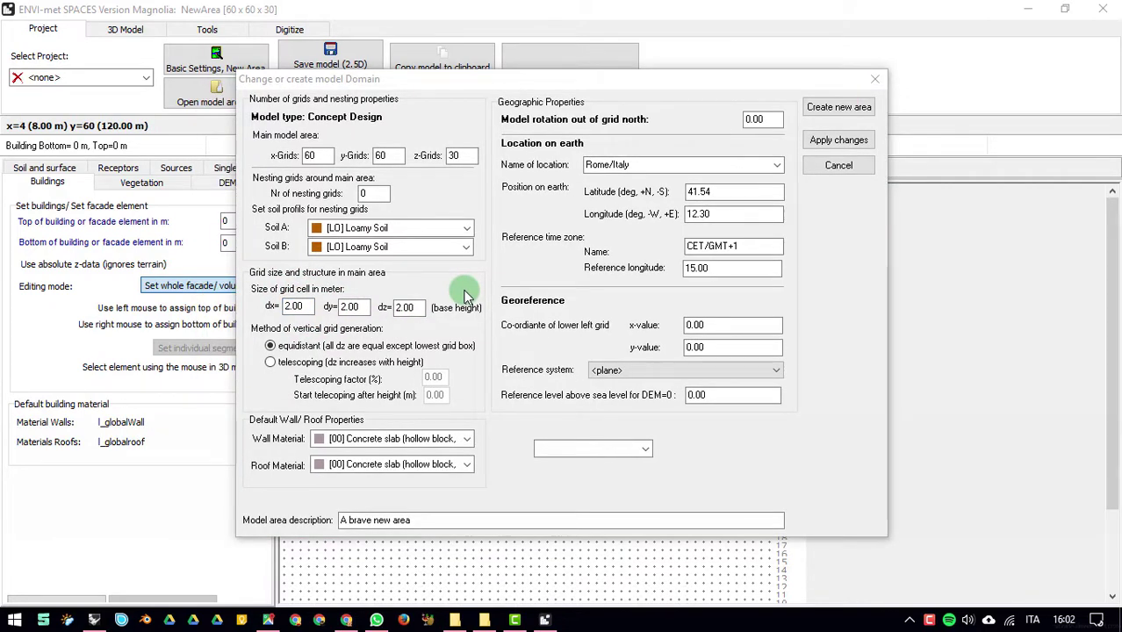
Switch to the schemaEnvimet model in Rhinoceros and turn on the 3dGRID layer to view the volume around the buildings
{"action": "left_click", "coordinate": [94, 620]}
{"action": "left_click_drag", "start_coordinate": [518, 388], "coordinate": [403, 370]}
{"action": "left_click_drag", "start_coordinate": [455, 327], "coordinate": [518, 430]}
{"action": "left_click", "coordinate": [1031, 122]}
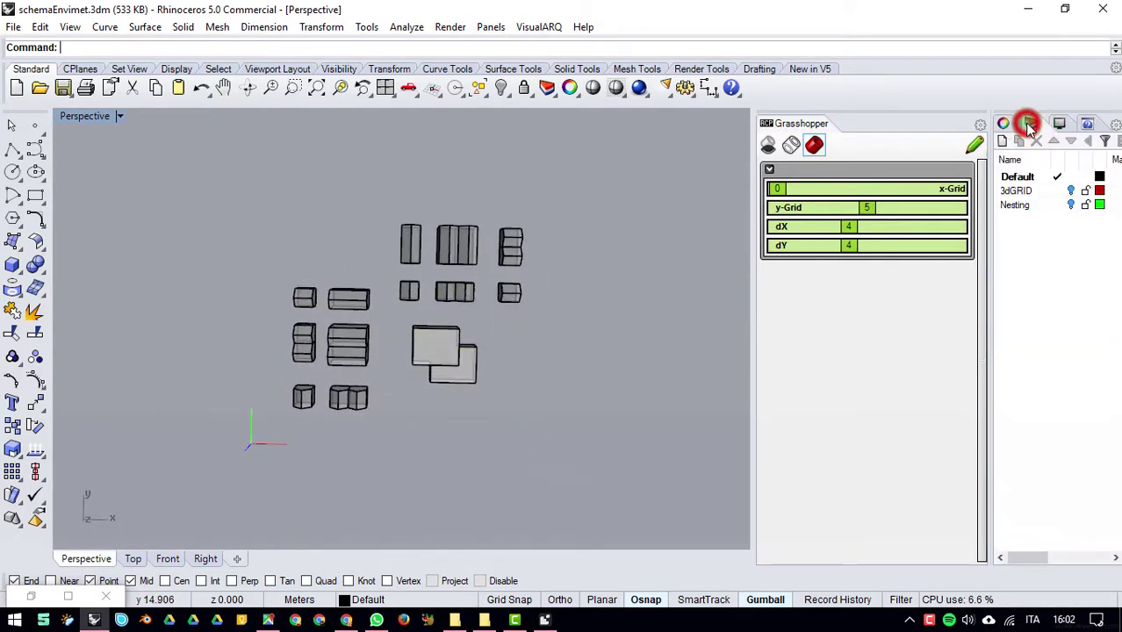
{"action": "left_click", "coordinate": [1069, 190]}
{"action": "left_click", "coordinate": [1071, 190]}
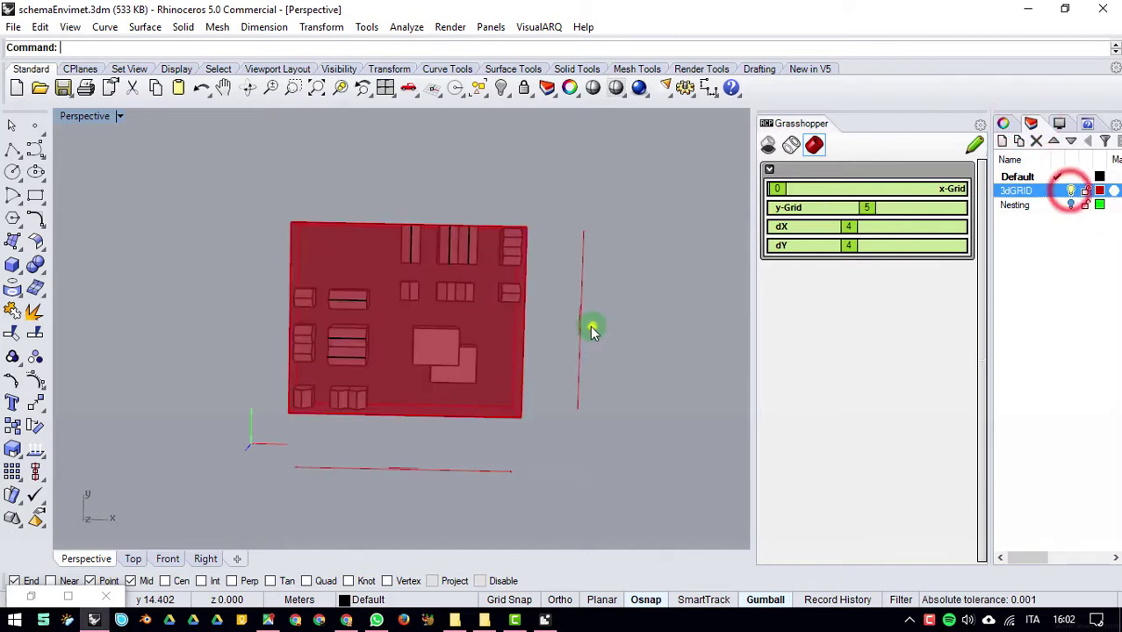
{"action": "left_click_drag", "start_coordinate": [591, 326], "coordinate": [564, 426]}
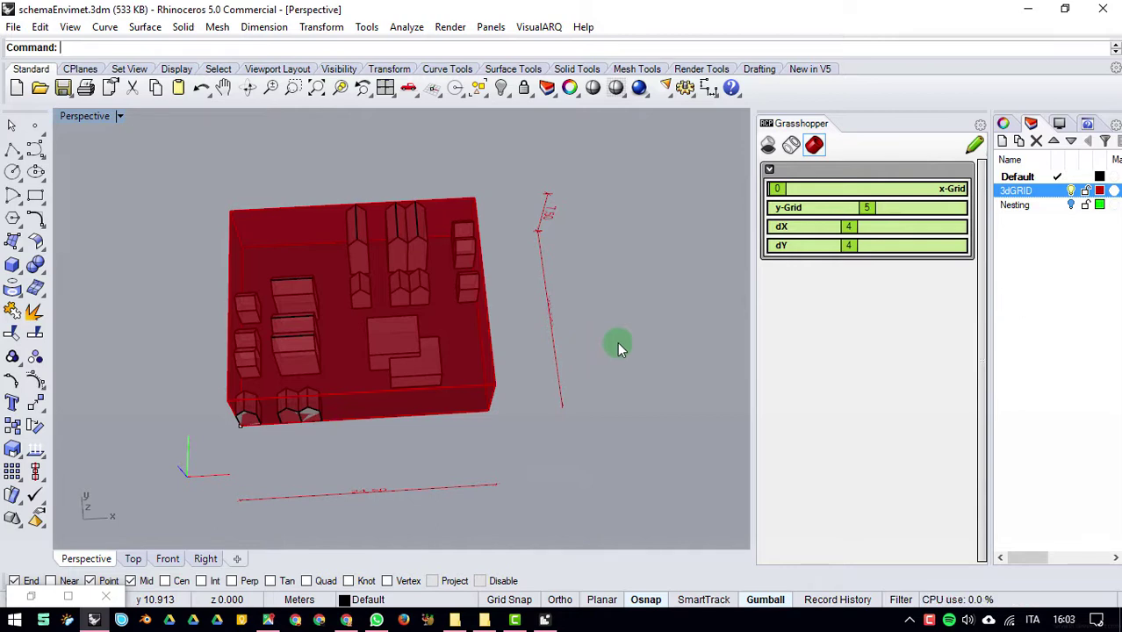
Hide the 3dGRID layer and raise the Grasshopper x-Grid count to 7 to extend the ground grid under the buildings
{"action": "left_click", "coordinate": [1071, 189]}
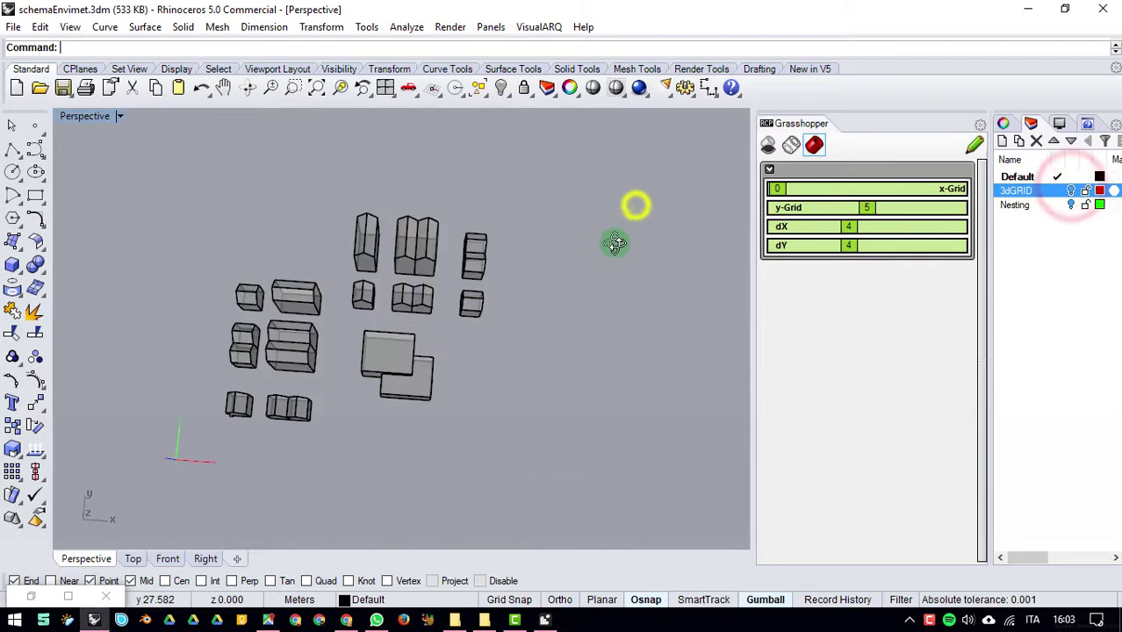
{"action": "left_click_drag", "start_coordinate": [777, 189], "coordinate": [869, 202]}
{"action": "left_click_drag", "start_coordinate": [543, 353], "coordinate": [532, 326]}
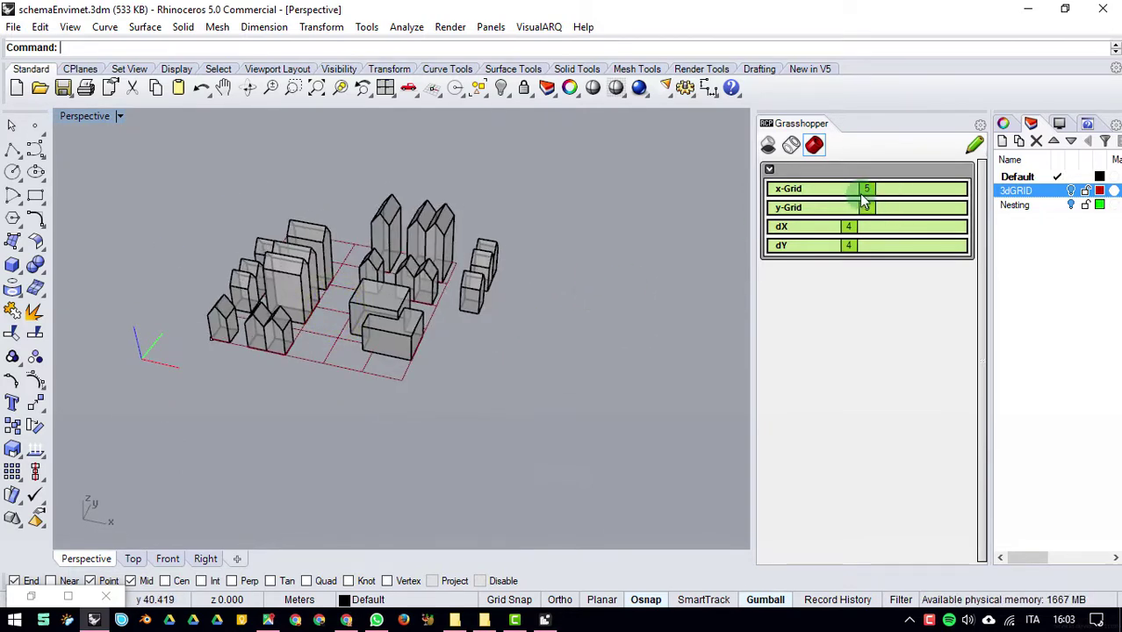
{"action": "mouse_move", "coordinate": [880, 191]}
{"action": "left_mouse_down"}
{"action": "mouse_move", "coordinate": [865, 189]}
{"action": "mouse_move", "coordinate": [887, 191]}
{"action": "left_mouse_up"}
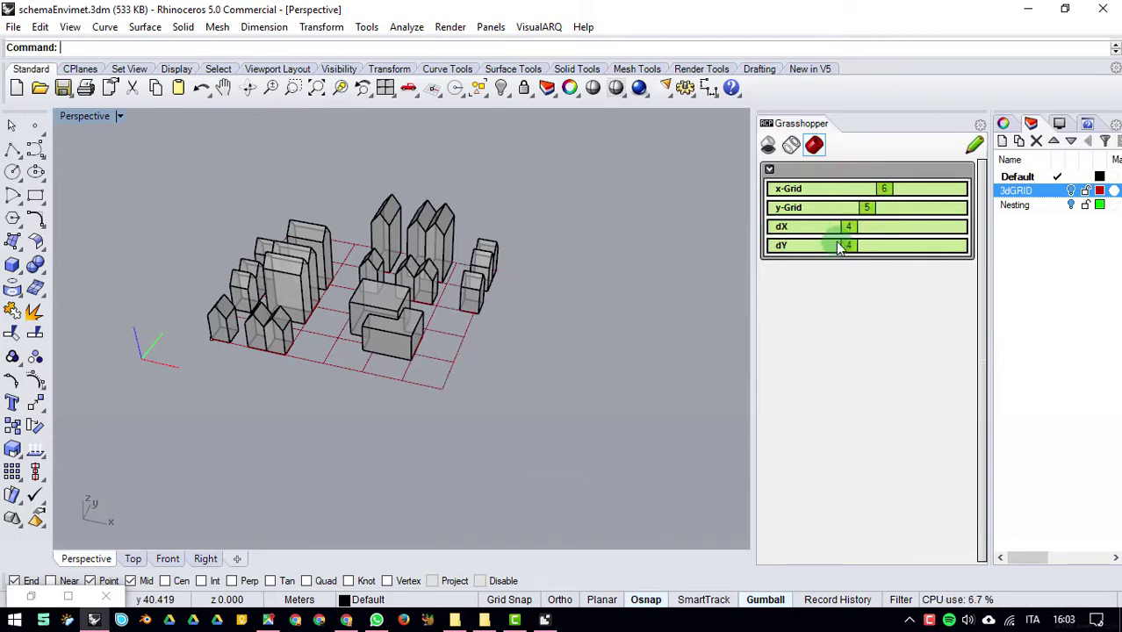
{"action": "left_click_drag", "start_coordinate": [500, 176], "coordinate": [522, 320]}
{"action": "mouse_move", "coordinate": [867, 209]}
{"action": "left_mouse_down"}
{"action": "mouse_move", "coordinate": [885, 216]}
{"action": "mouse_move", "coordinate": [902, 190]}
{"action": "mouse_move", "coordinate": [867, 208]}
{"action": "left_mouse_up"}
{"action": "left_click_drag", "start_coordinate": [594, 200], "coordinate": [567, 347]}
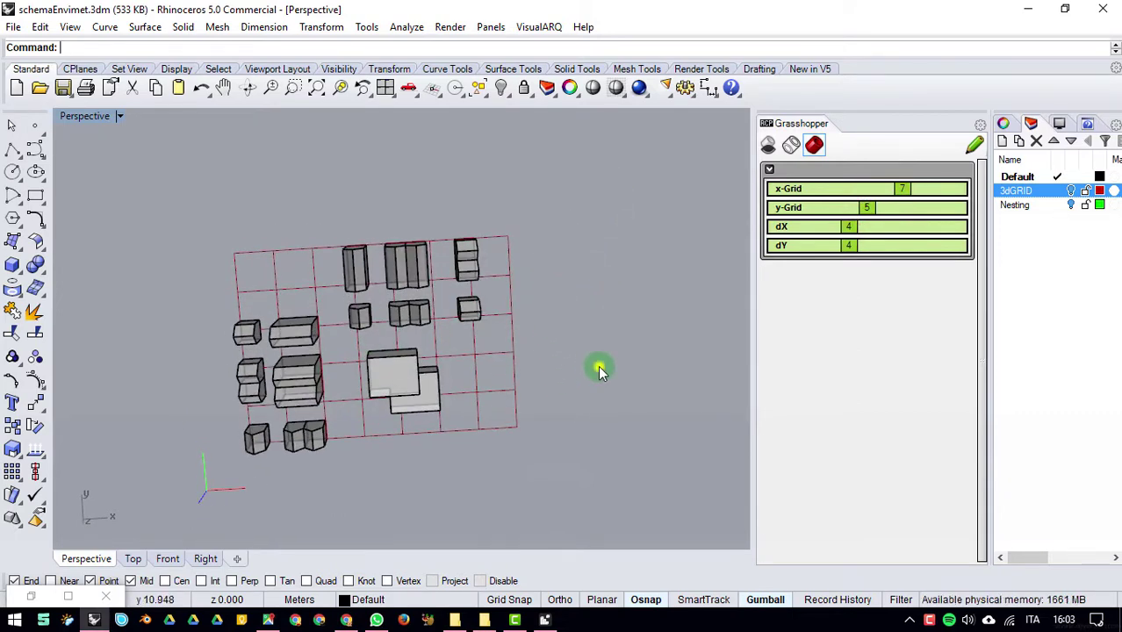
Examine from several angles how the building blocks line up with the cells of the coarse ground grid
{"action": "left_click_drag", "start_coordinate": [599, 368], "coordinate": [554, 244]}
{"action": "left_click", "coordinate": [875, 238]}
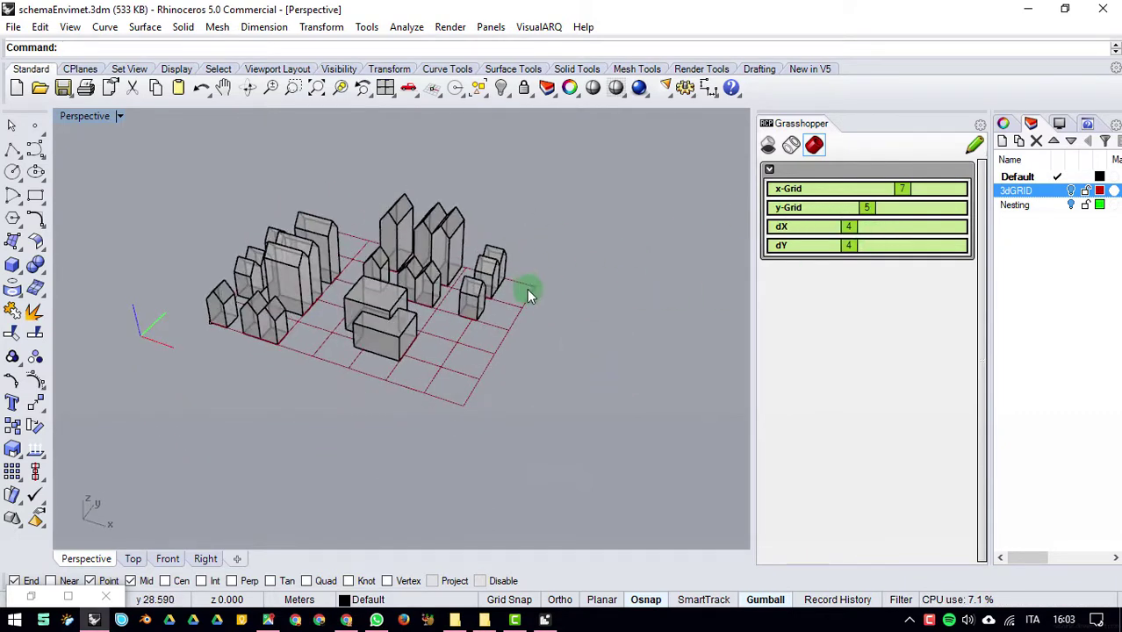
{"action": "left_click_drag", "start_coordinate": [446, 303], "coordinate": [339, 426]}
{"action": "scroll", "coordinate": [339, 426], "scroll_direction": "up", "scroll_amount": 5}
{"action": "mouse_move", "coordinate": [281, 396]}
{"action": "left_mouse_down"}
{"action": "mouse_move", "coordinate": [346, 401]}
{"action": "mouse_move", "coordinate": [491, 333]}
{"action": "mouse_move", "coordinate": [284, 393]}
{"action": "mouse_move", "coordinate": [391, 346]}
{"action": "mouse_move", "coordinate": [456, 366]}
{"action": "mouse_move", "coordinate": [479, 463]}
{"action": "left_mouse_up"}
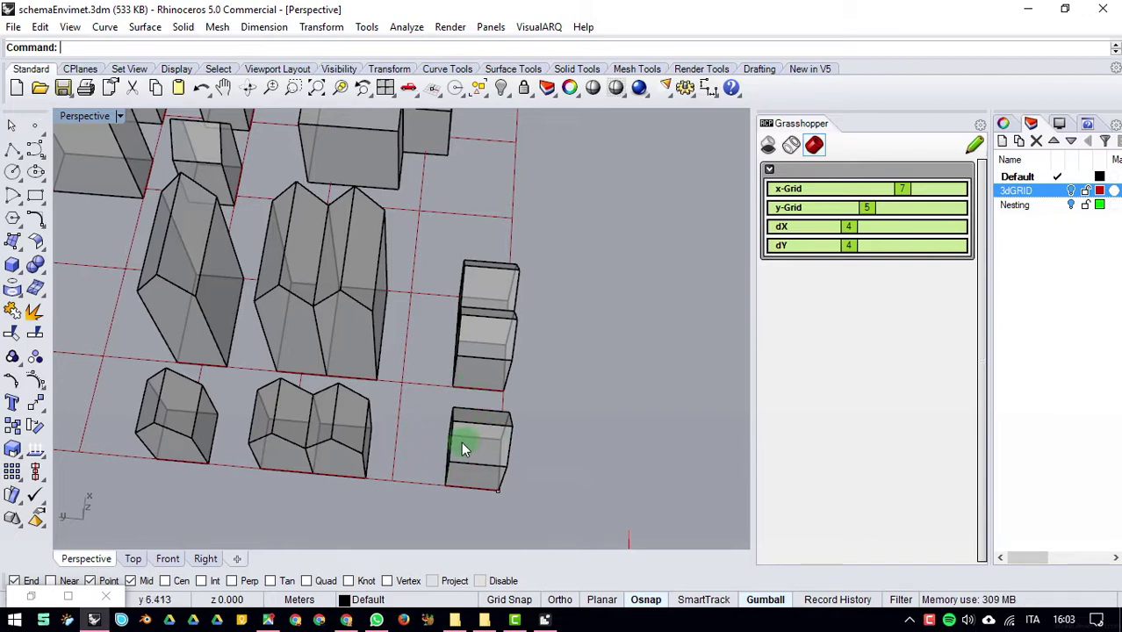
{"action": "left_click_drag", "start_coordinate": [526, 370], "coordinate": [463, 288]}
{"action": "scroll", "coordinate": [381, 343], "scroll_direction": "down", "scroll_amount": 5}
{"action": "scroll", "coordinate": [382, 362], "scroll_direction": "up", "scroll_amount": 3}
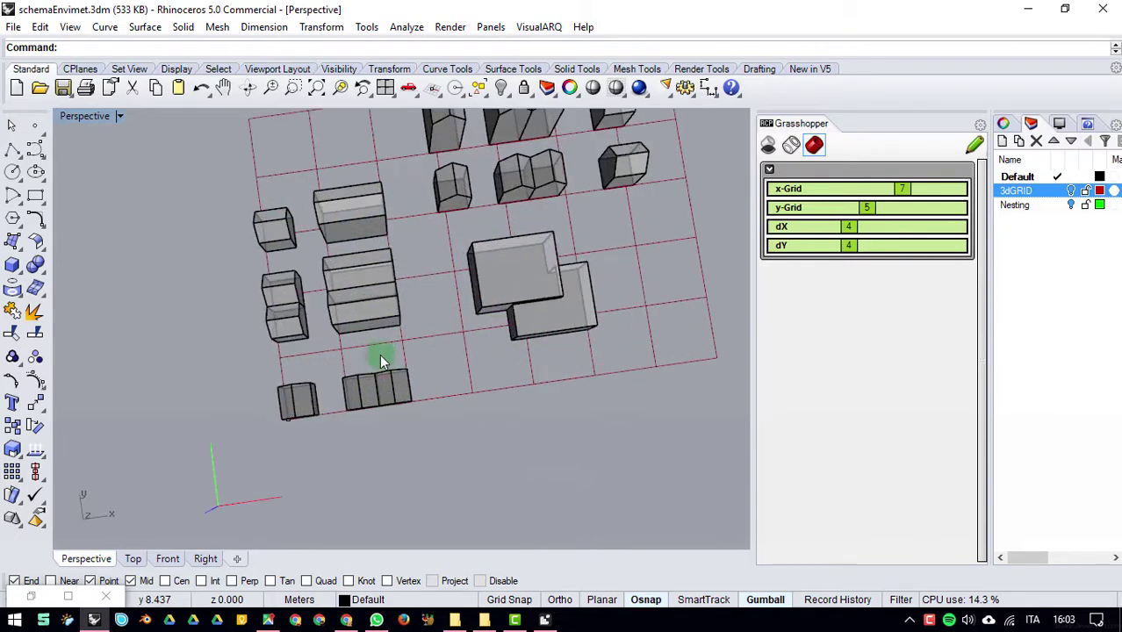
{"action": "left_click_drag", "start_coordinate": [382, 362], "coordinate": [383, 368]}
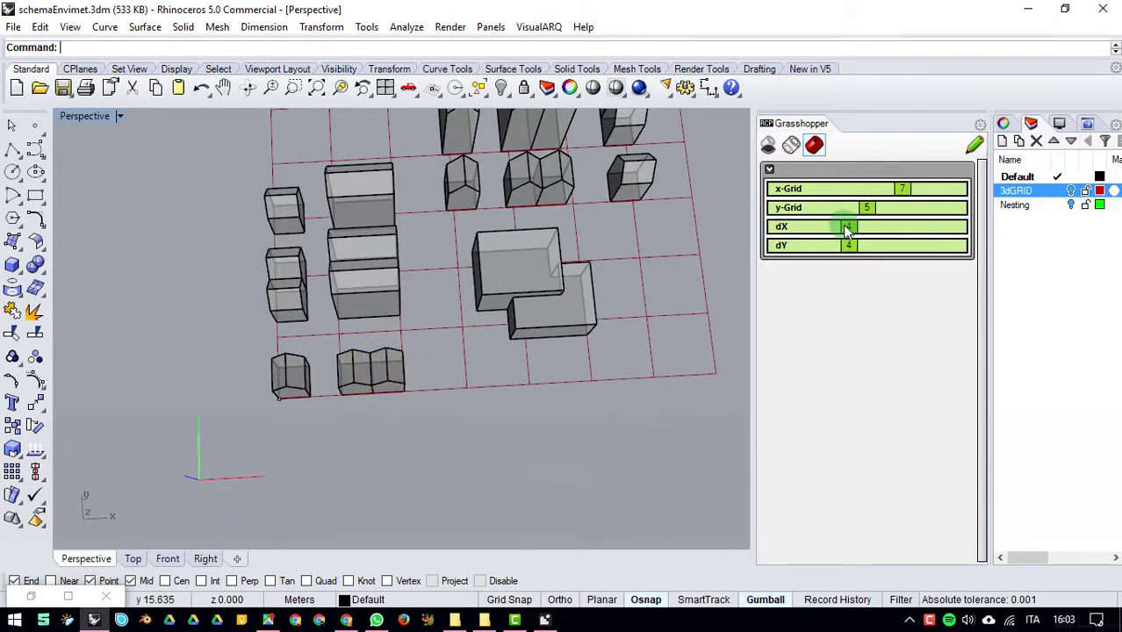
Set the grid cell sizes dX and dY to 1 and the x-Grid and y-Grid counts to 10
{"action": "left_click_drag", "start_coordinate": [847, 230], "coordinate": [795, 247]}
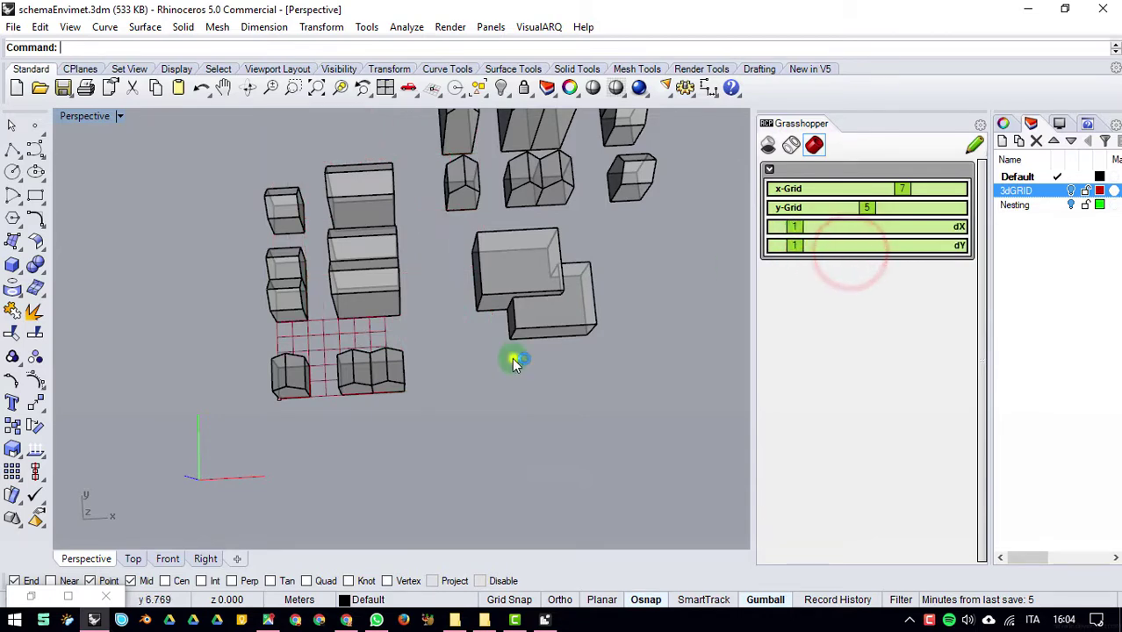
{"action": "left_click_drag", "start_coordinate": [514, 359], "coordinate": [494, 306]}
{"action": "left_click", "coordinate": [903, 191]}
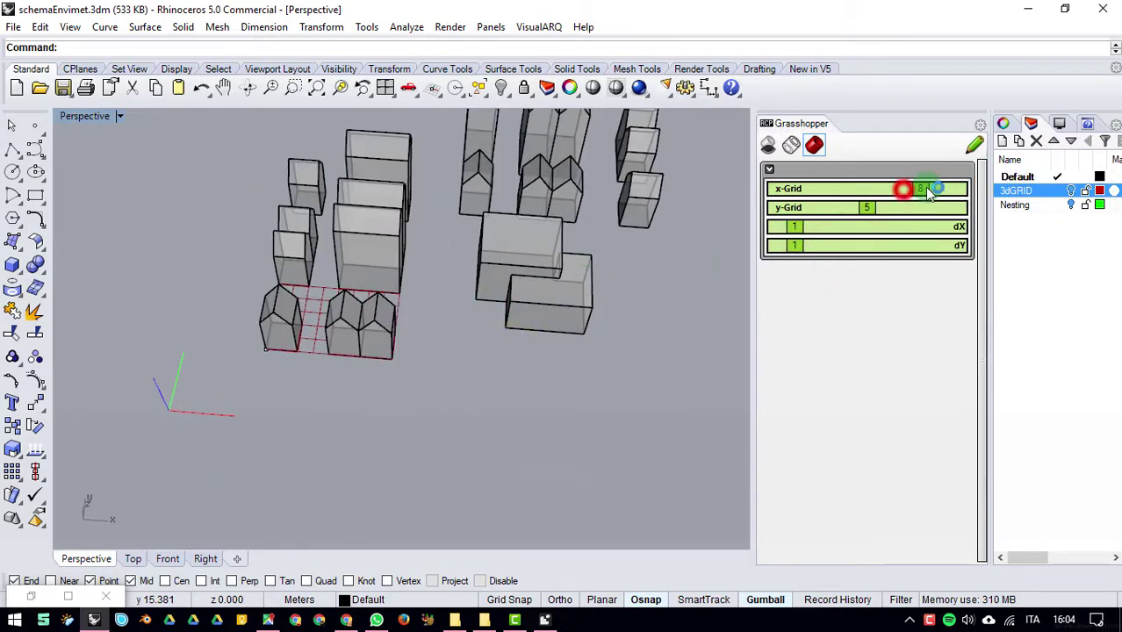
{"action": "left_click_drag", "start_coordinate": [931, 194], "coordinate": [958, 190]}
{"action": "left_click_drag", "start_coordinate": [867, 208], "coordinate": [967, 209]}
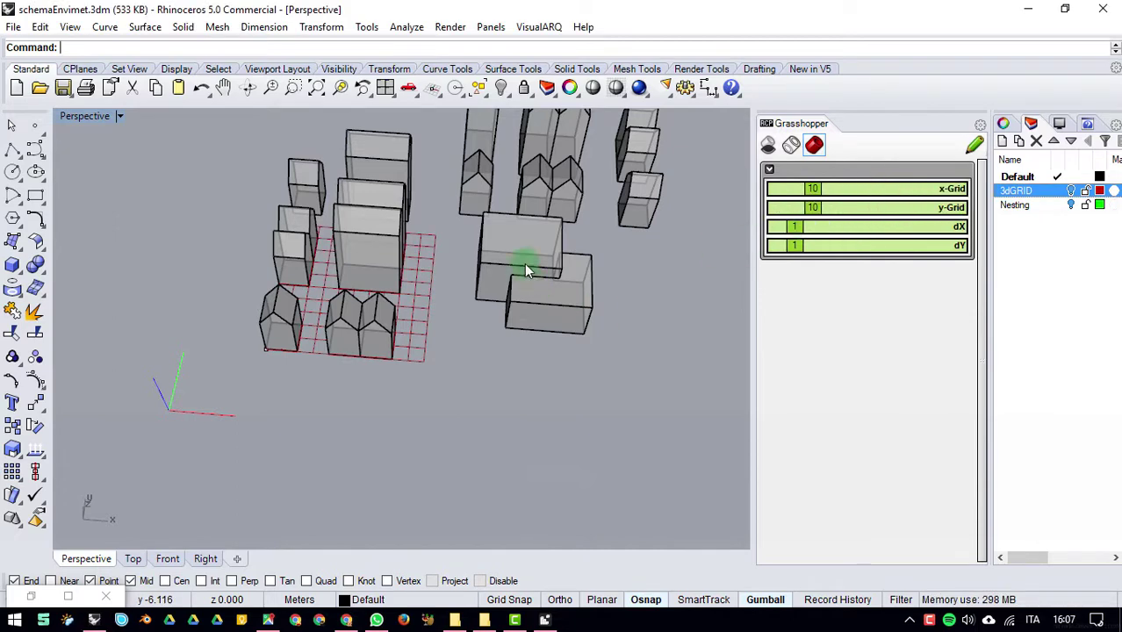
{"action": "left_click_drag", "start_coordinate": [519, 263], "coordinate": [472, 275]}
{"action": "scroll", "coordinate": [469, 275], "scroll_direction": "up", "scroll_amount": 3}
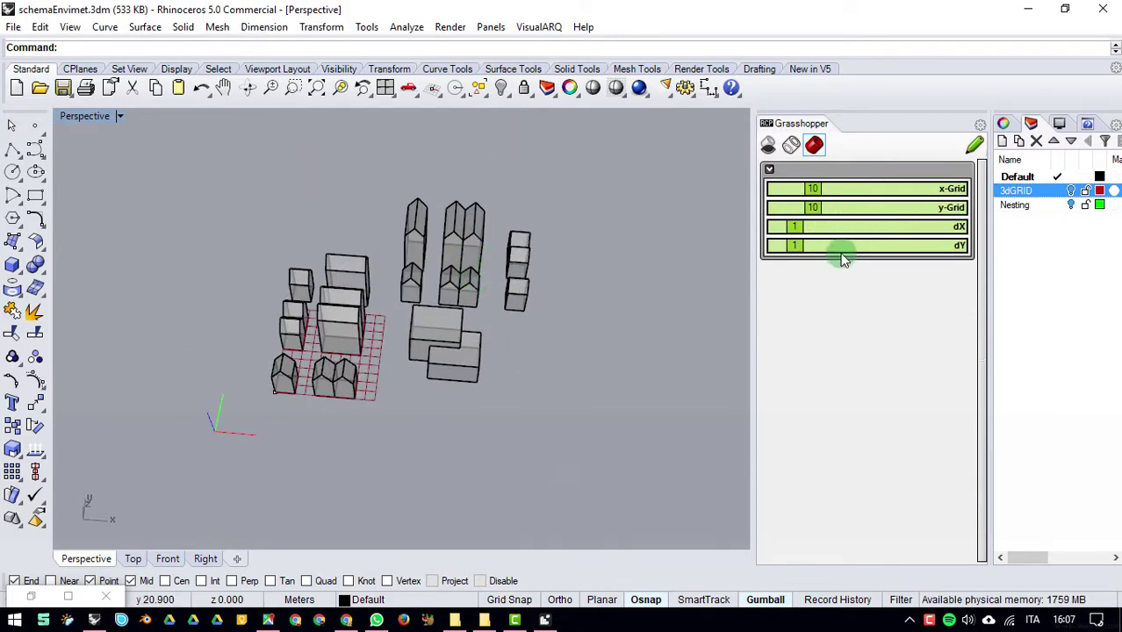
Set the x-Grid count to 25 and the y-Grid count to 20, fitting the grid to the buildings in the Top view
{"action": "left_click_drag", "start_coordinate": [814, 195], "coordinate": [861, 207]}
{"action": "left_click", "coordinate": [132, 559]}
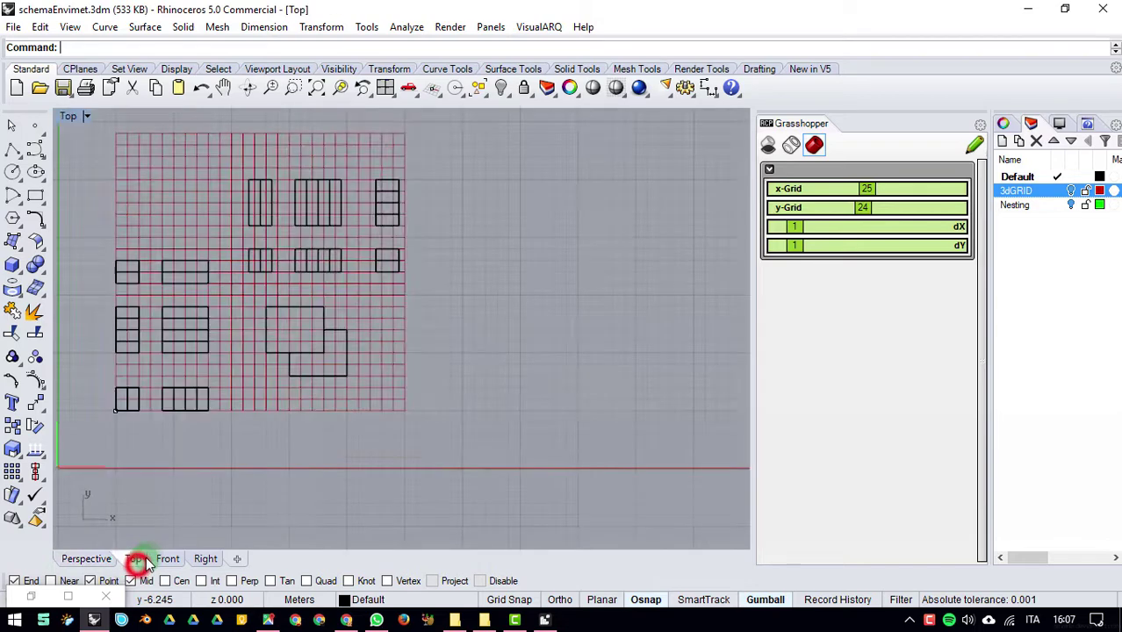
{"action": "left_click_drag", "start_coordinate": [865, 209], "coordinate": [848, 208]}
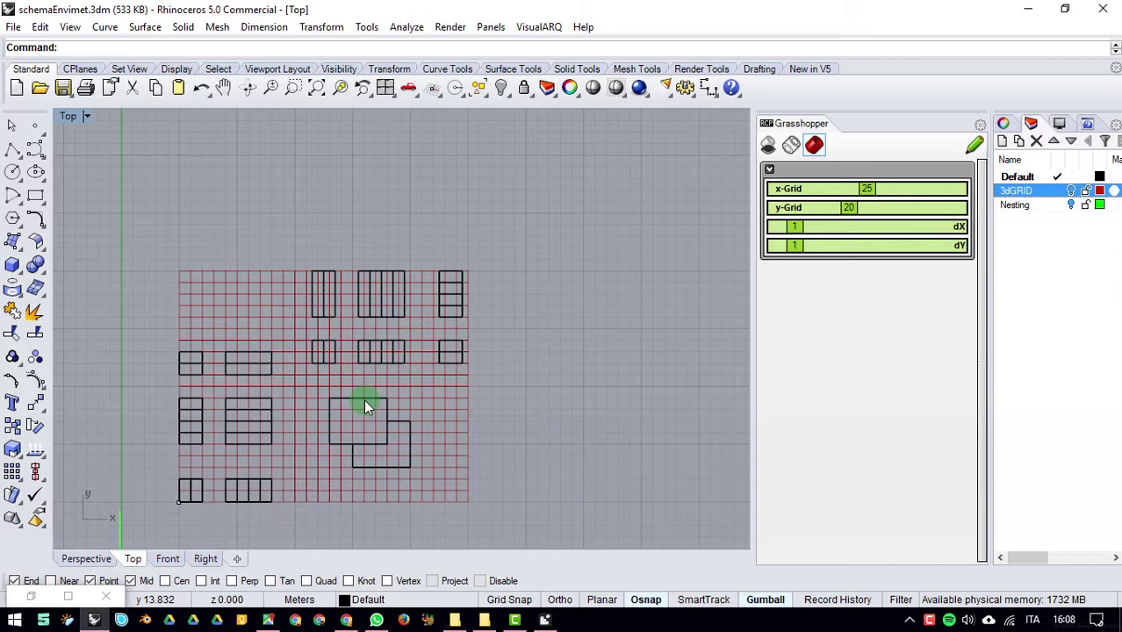
Turn on the 3dGRID layer in the Perspective view and inspect the model volume with its dimensions
{"action": "left_click", "coordinate": [86, 559]}
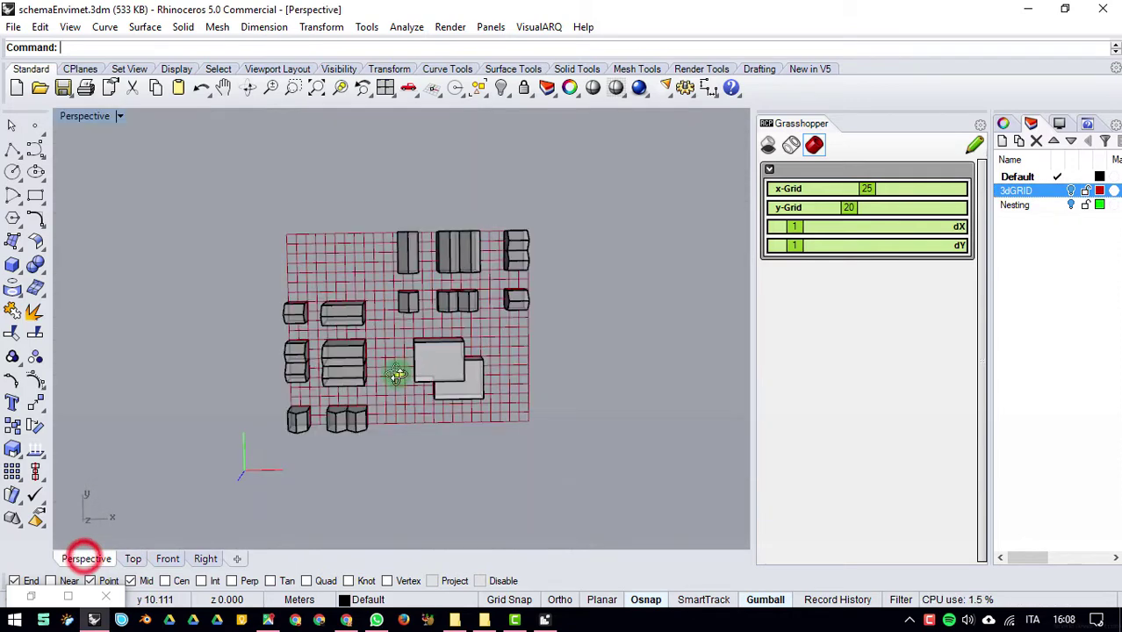
{"action": "left_click", "coordinate": [1073, 191]}
{"action": "mouse_move", "coordinate": [527, 253]}
{"action": "left_mouse_down"}
{"action": "mouse_move", "coordinate": [521, 238]}
{"action": "mouse_move", "coordinate": [528, 256]}
{"action": "left_mouse_up"}
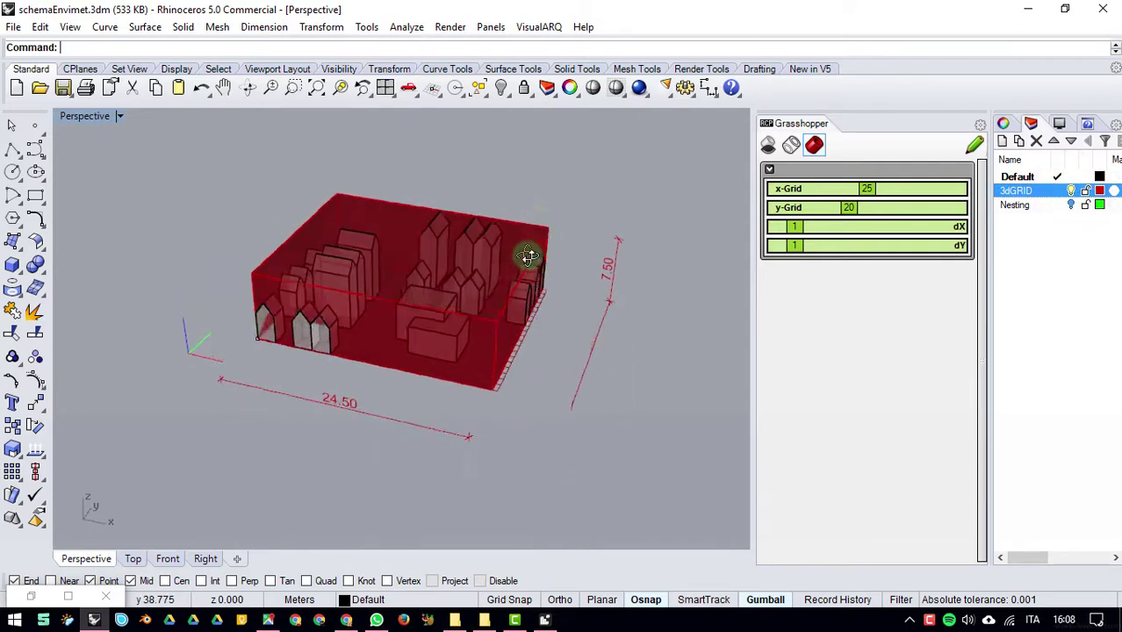
{"action": "left_click_drag", "start_coordinate": [611, 238], "coordinate": [621, 332]}
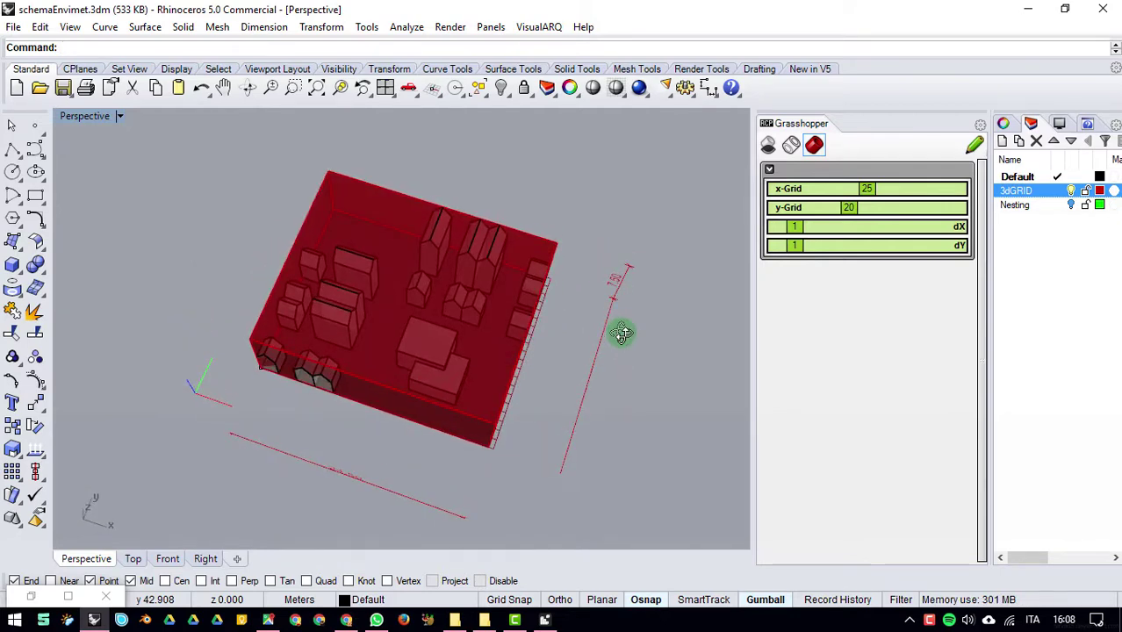
Turn on the Nesting layer and view the nesting volume around the main model area from the front
{"action": "left_click", "coordinate": [1073, 204]}
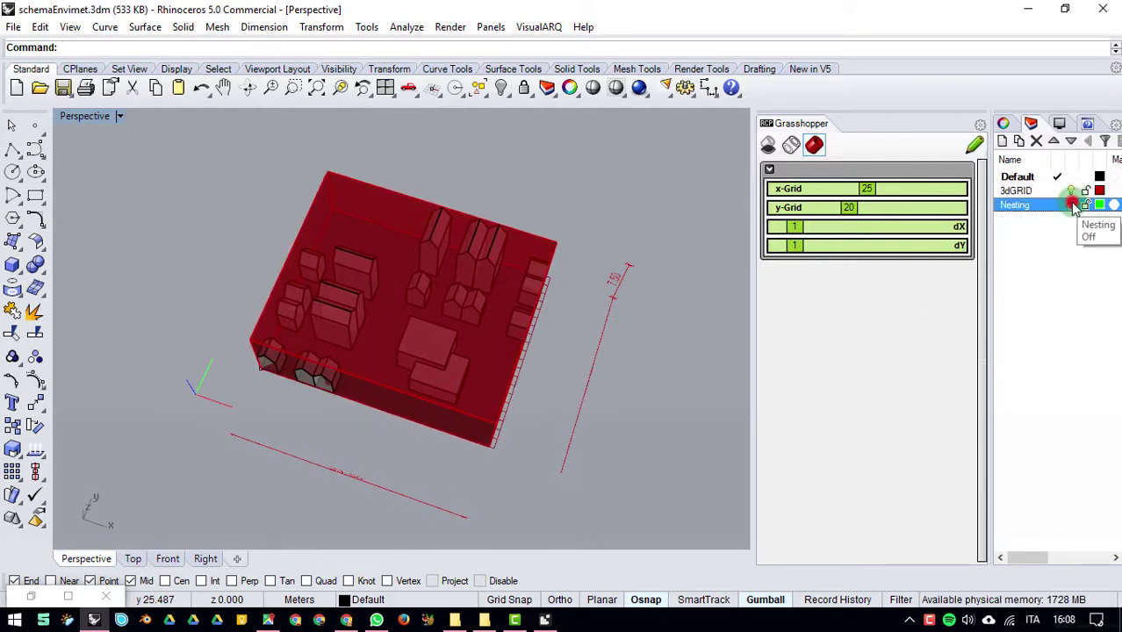
{"action": "left_click_drag", "start_coordinate": [668, 345], "coordinate": [423, 176]}
{"action": "left_click_drag", "start_coordinate": [552, 192], "coordinate": [617, 221]}
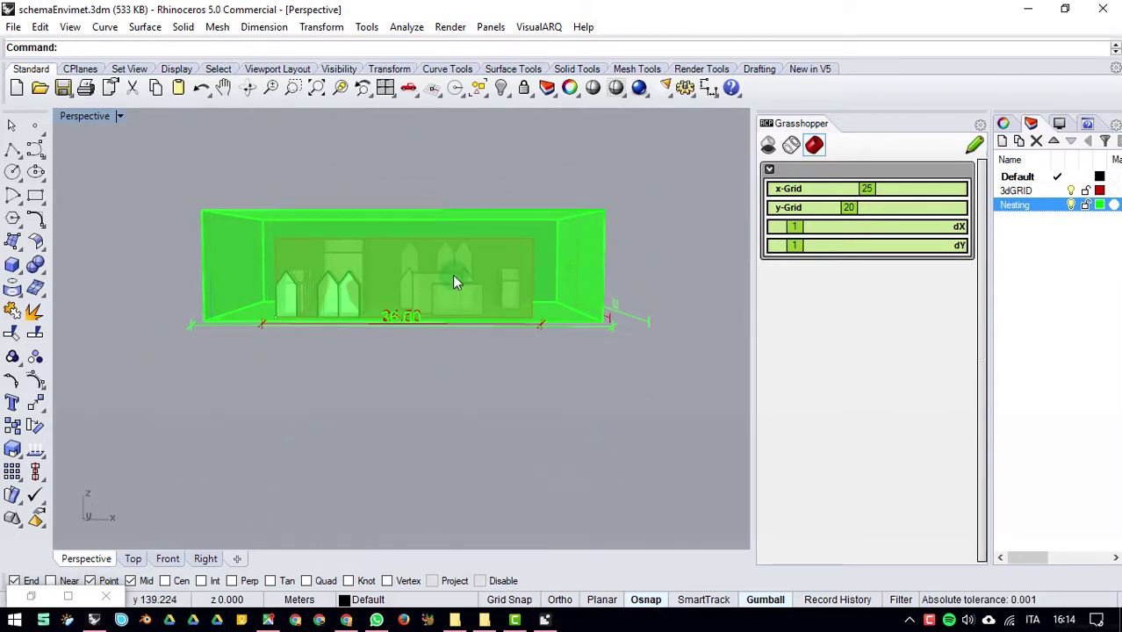
Switch to ENVI-met Spaces and set the number of nesting grids around the main area to 3
{"action": "left_click_drag", "start_coordinate": [454, 282], "coordinate": [454, 498]}
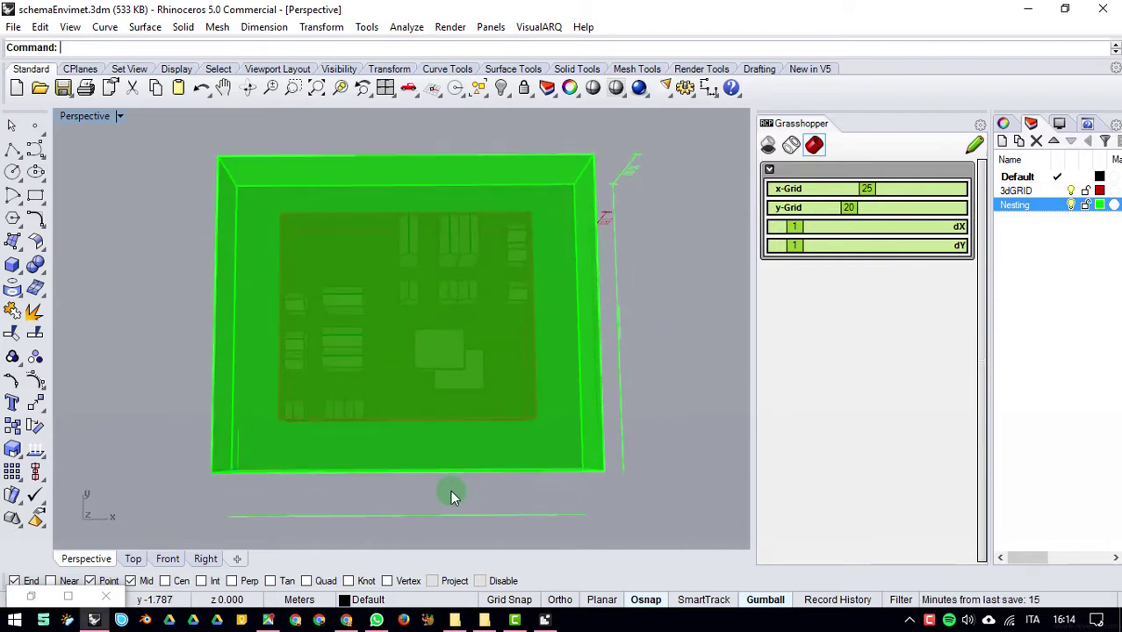
{"action": "left_click", "coordinate": [548, 620]}
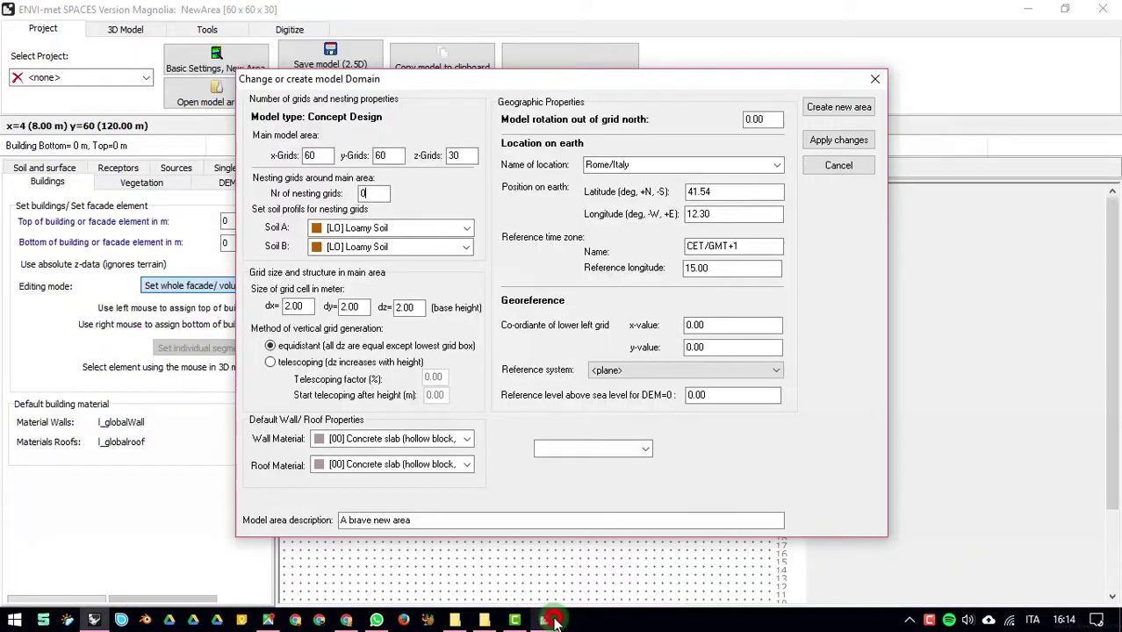
{"action": "double_click", "coordinate": [373, 194]}
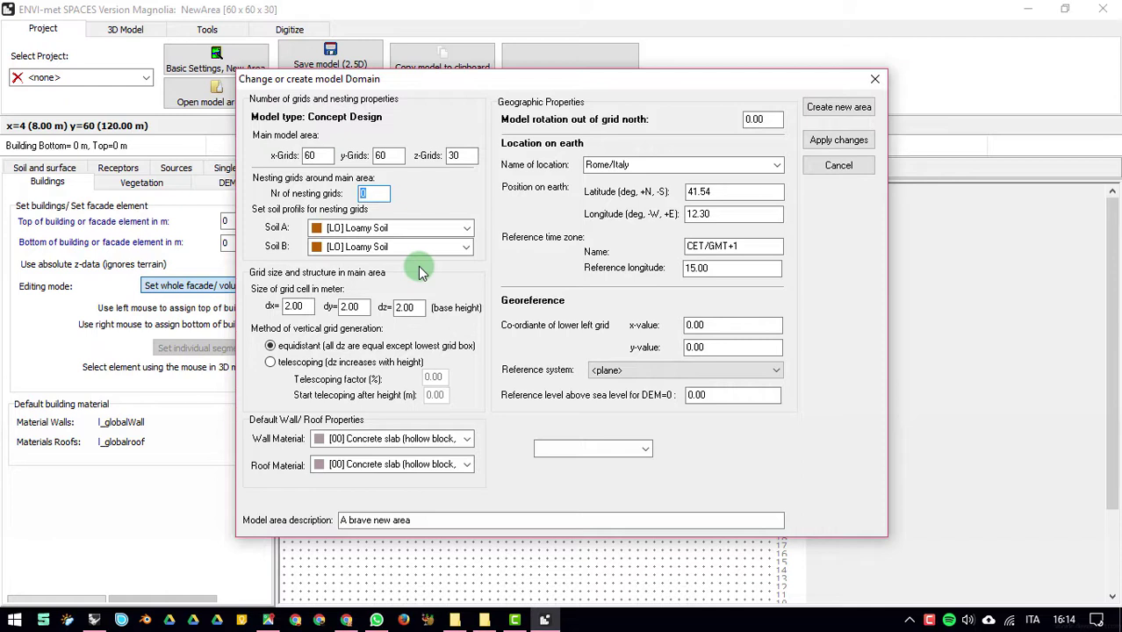
{"action": "type", "text": "3"}
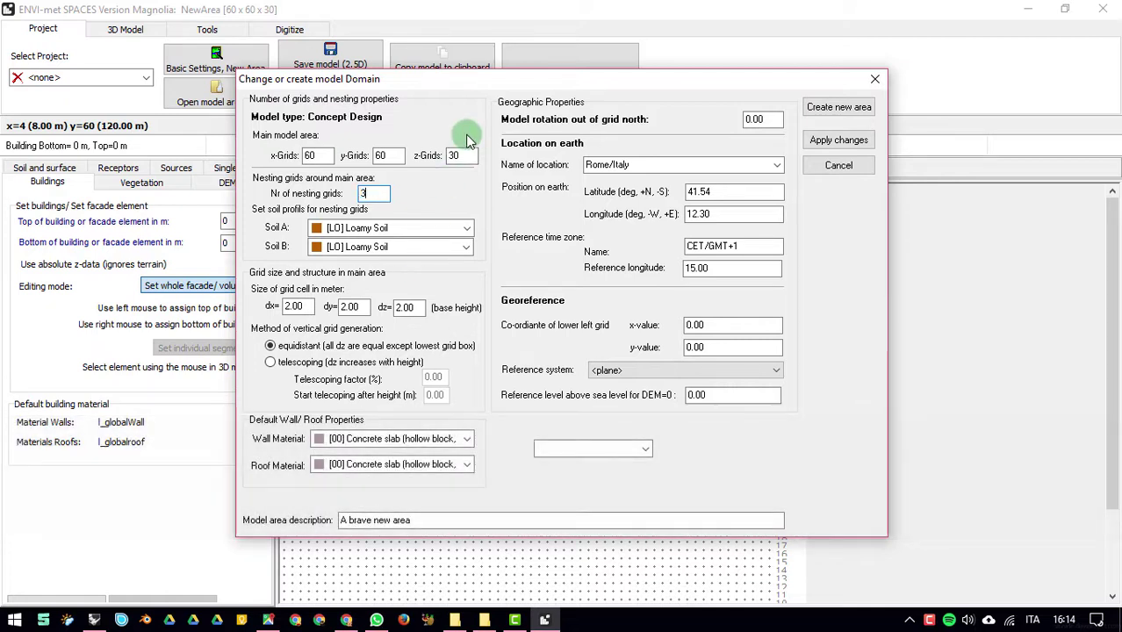
Examine the dx, dy and dz grid cell sizes of the main area in the domain settings
{"action": "double_click", "coordinate": [292, 308]}
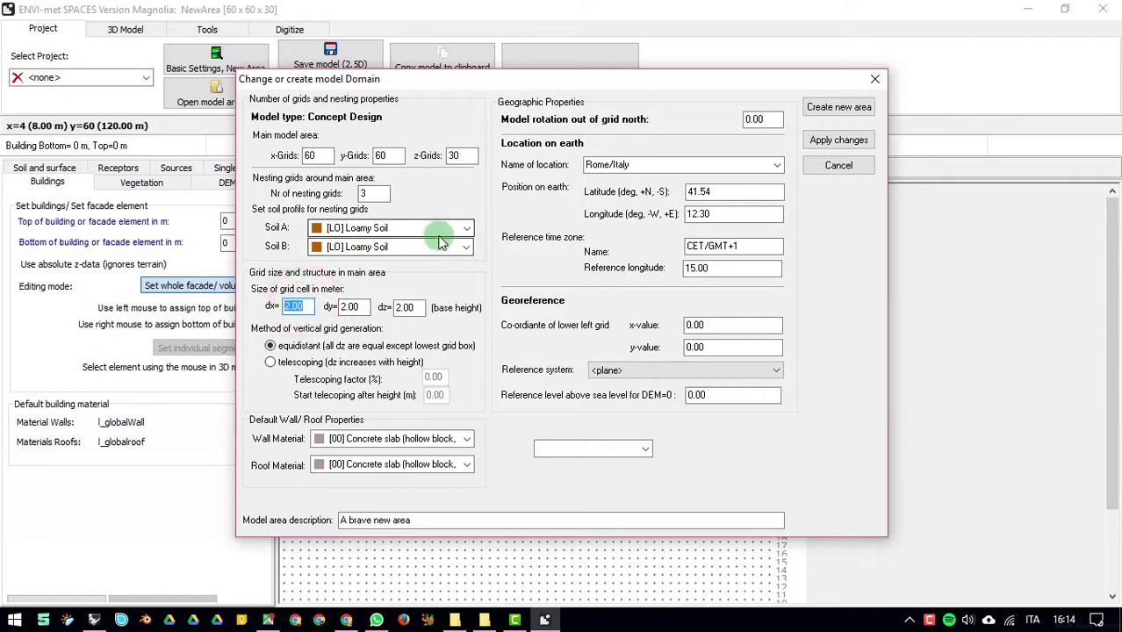
{"action": "double_click", "coordinate": [352, 306]}
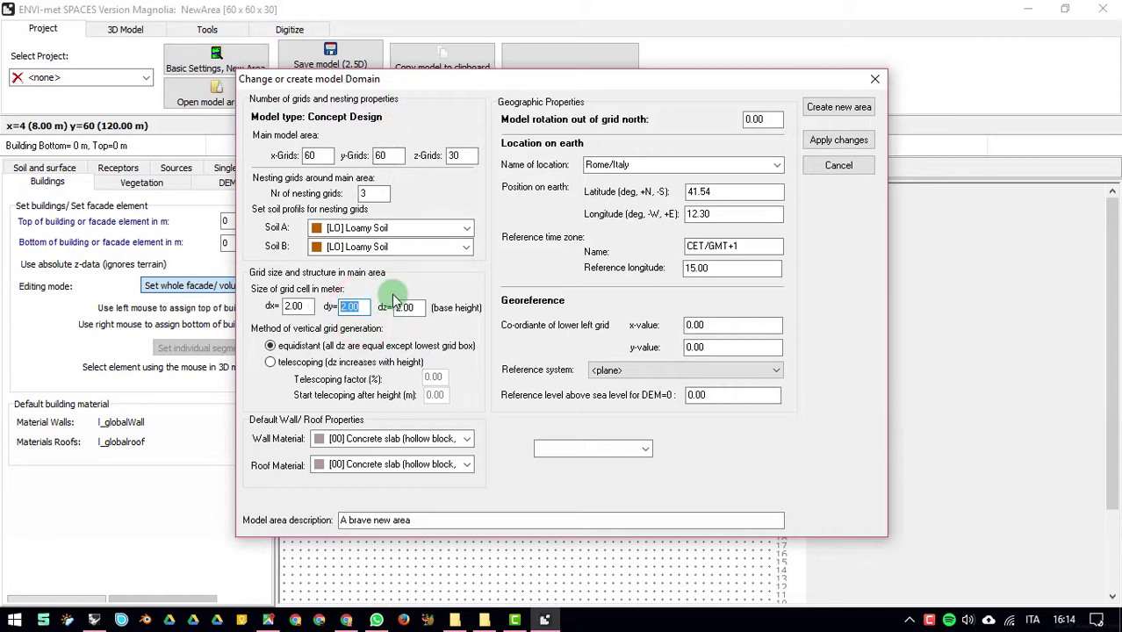
{"action": "double_click", "coordinate": [274, 307]}
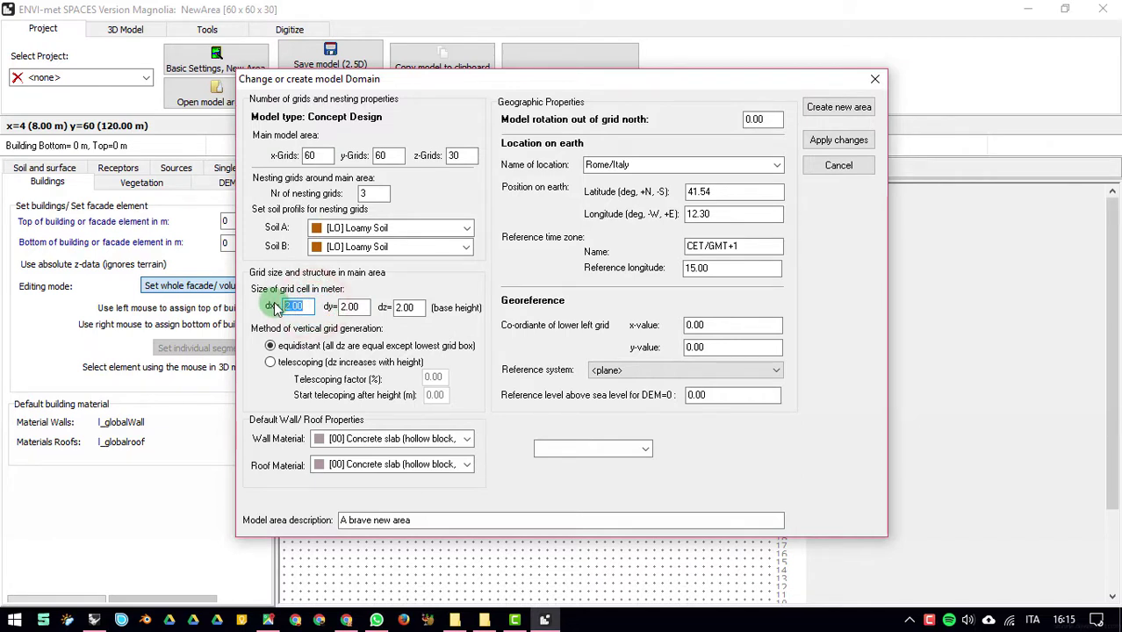
{"action": "left_click", "coordinate": [358, 311]}
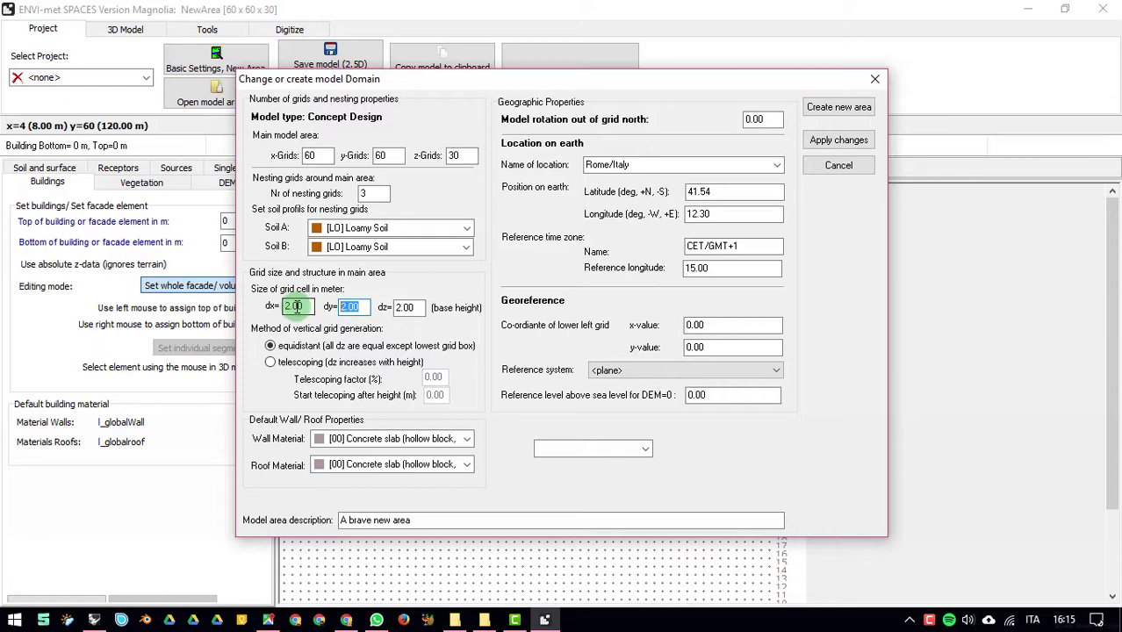
{"action": "left_click", "coordinate": [418, 305]}
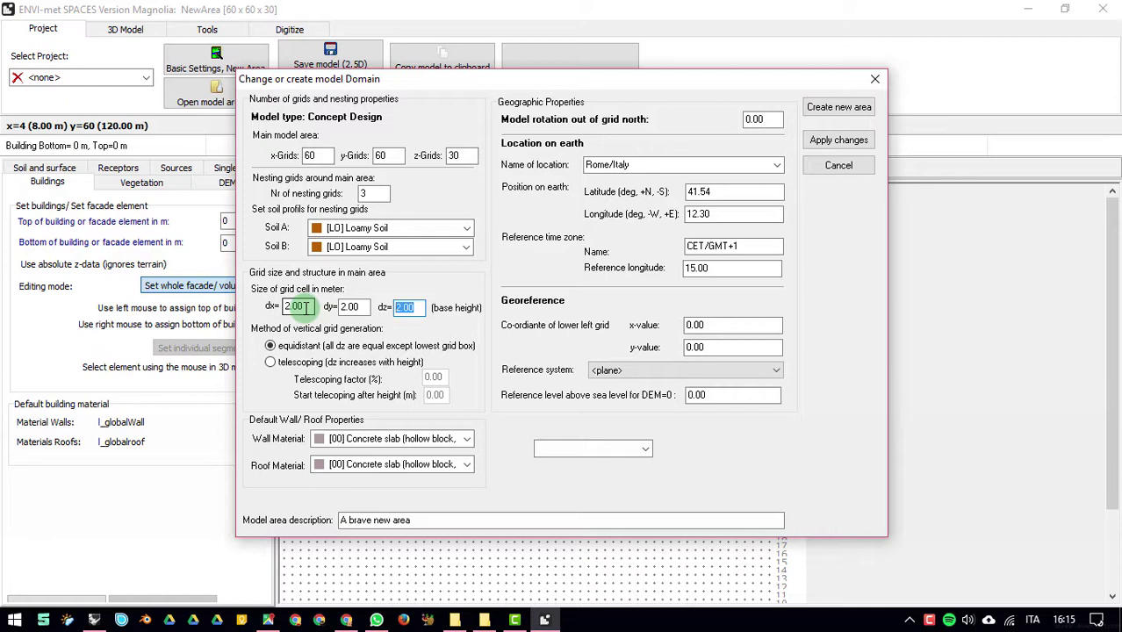
{"action": "mouse_move", "coordinate": [548, 621]}
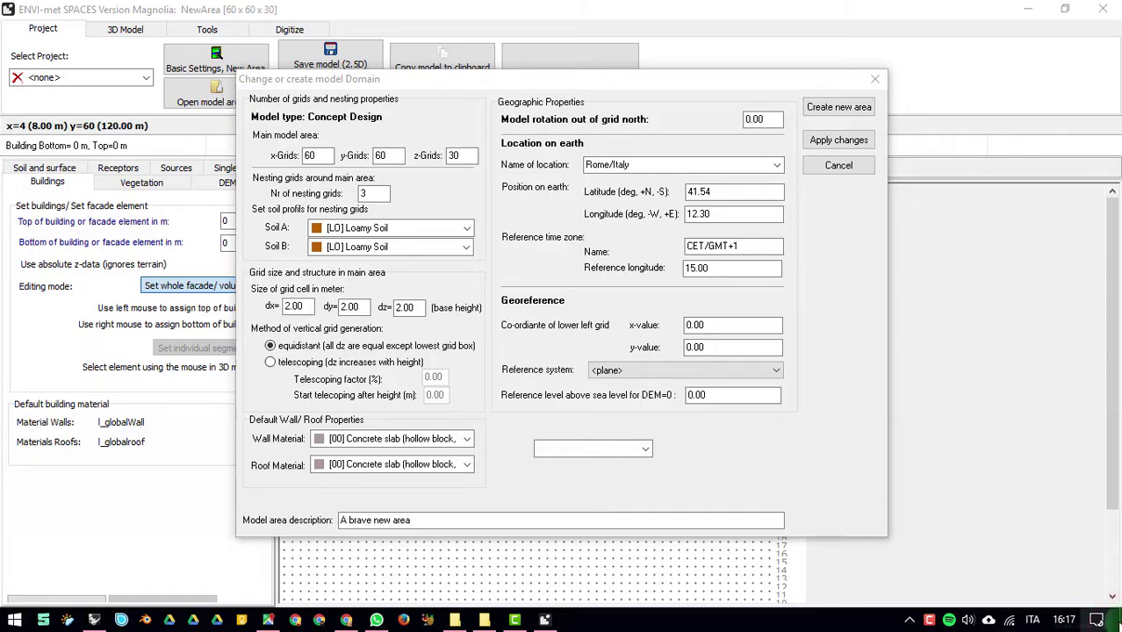
Start ENVI-met Headquarter from the desktop and show the list of available ENVI-met simulation versions by grid size
{"action": "left_click", "coordinate": [1097, 620]}
{"action": "left_click", "coordinate": [1120, 620]}
{"action": "left_click", "coordinate": [31, 285]}
{"action": "left_click", "coordinate": [31, 114], "text": "ctrl"}
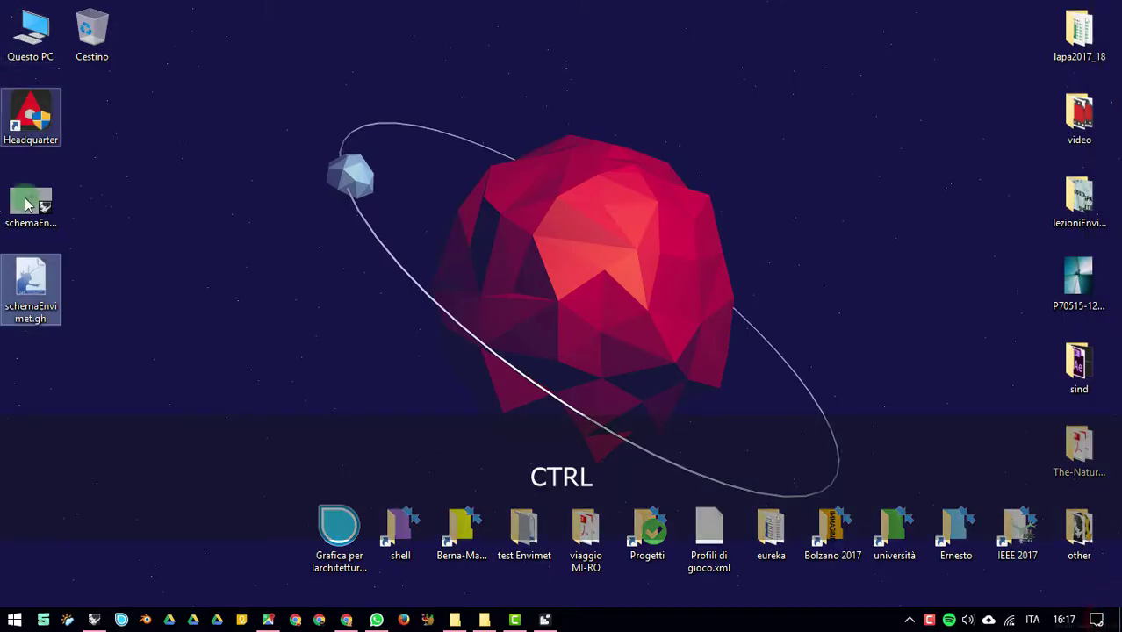
{"action": "left_click", "coordinate": [31, 114]}
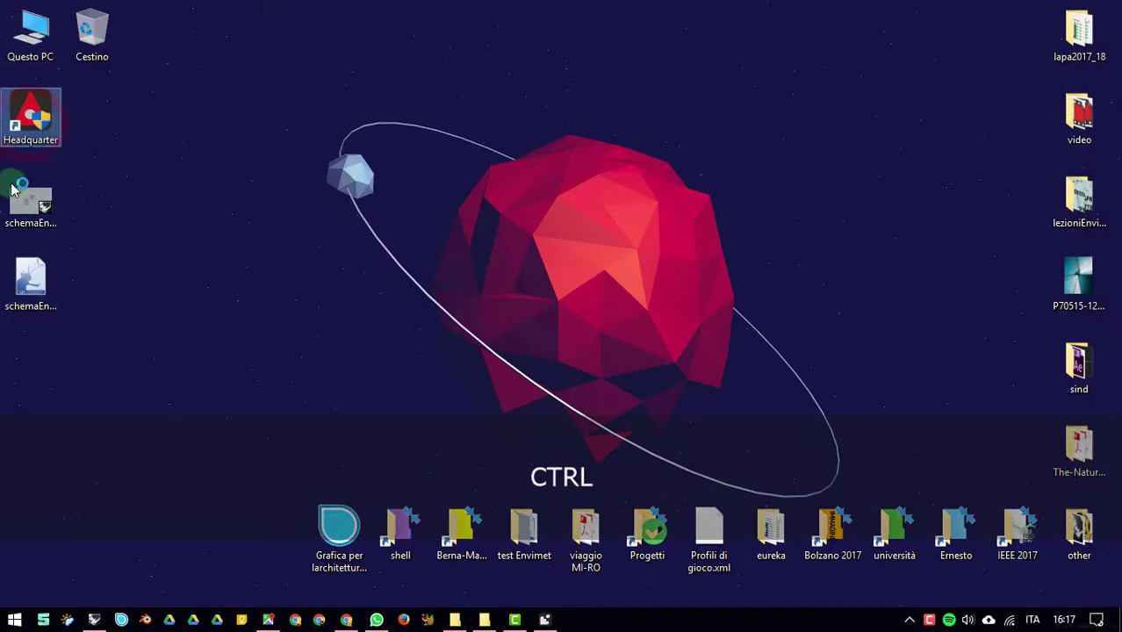
{"action": "left_click", "coordinate": [514, 409]}
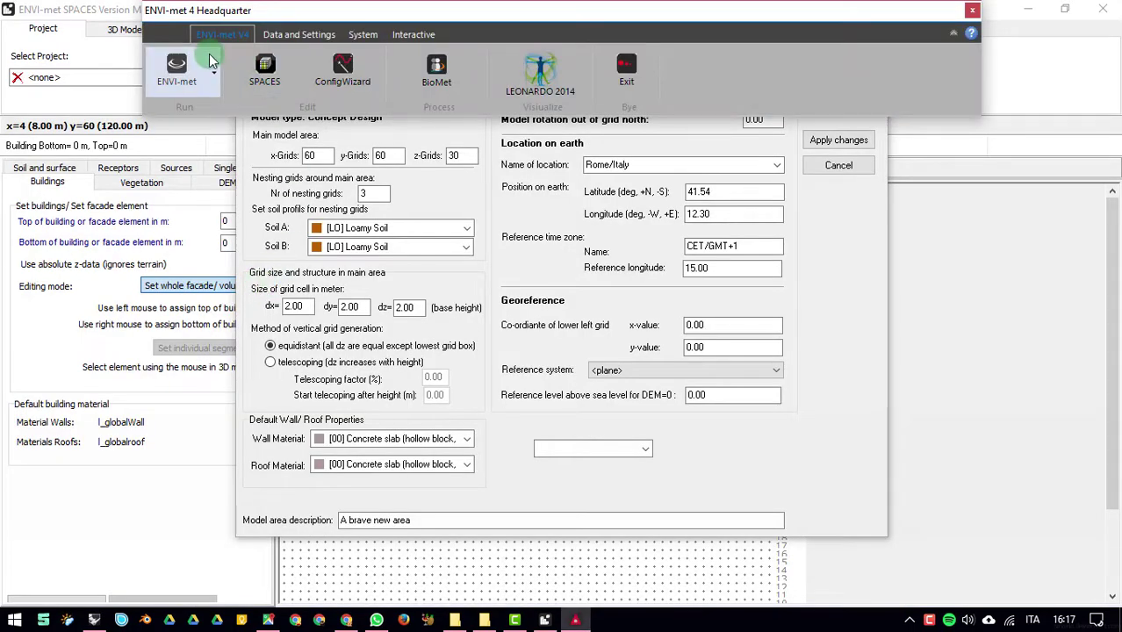
{"action": "left_click", "coordinate": [213, 66]}
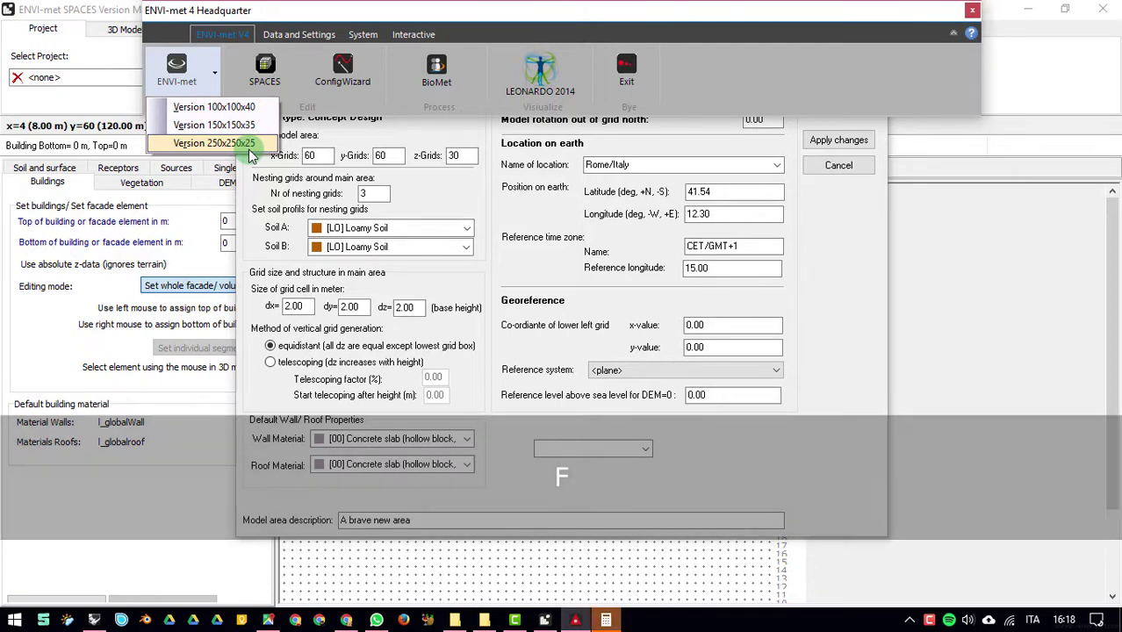
Switch to the calculator and compute 250 × 250 × 25, the cell count of the largest version
{"action": "left_click", "coordinate": [609, 621]}
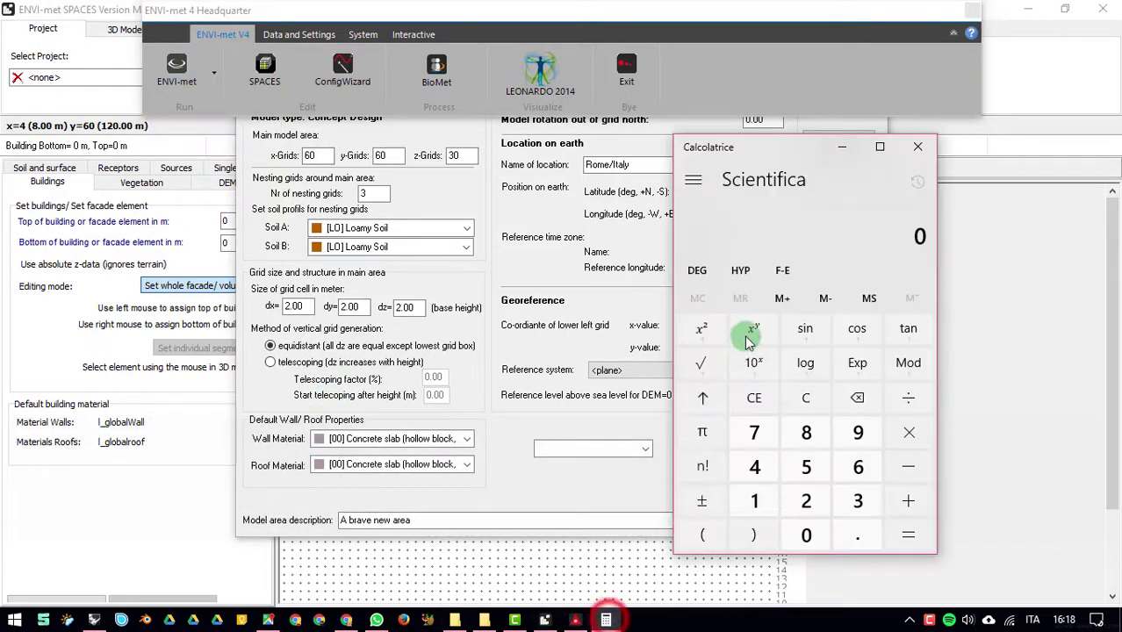
{"action": "type", "text": "250*250"}
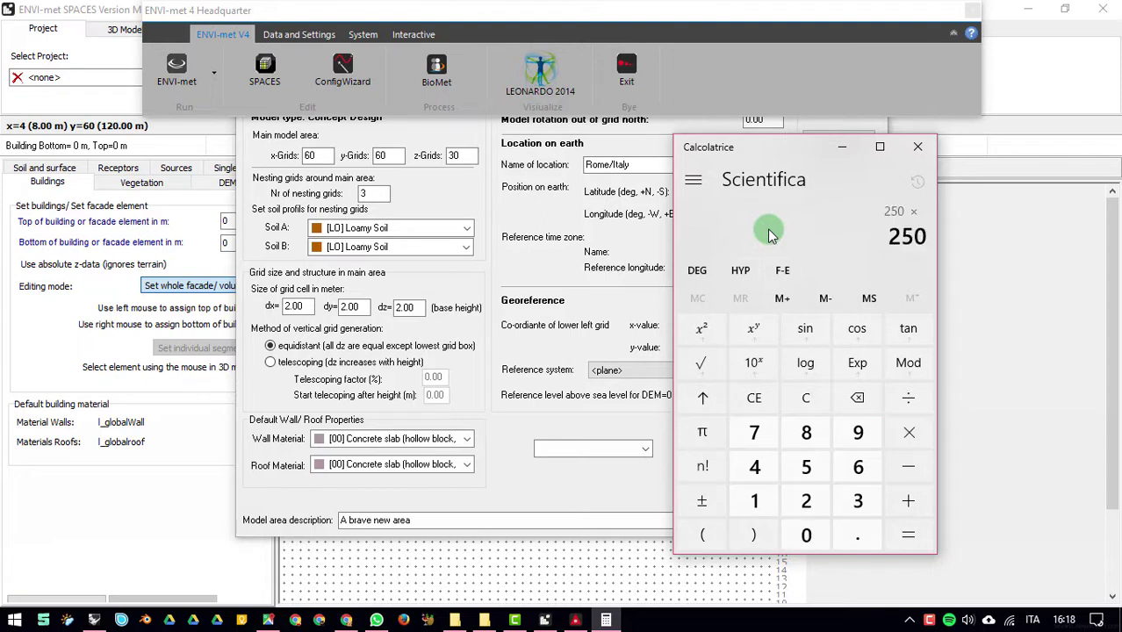
{"action": "type", "text": "*25"}
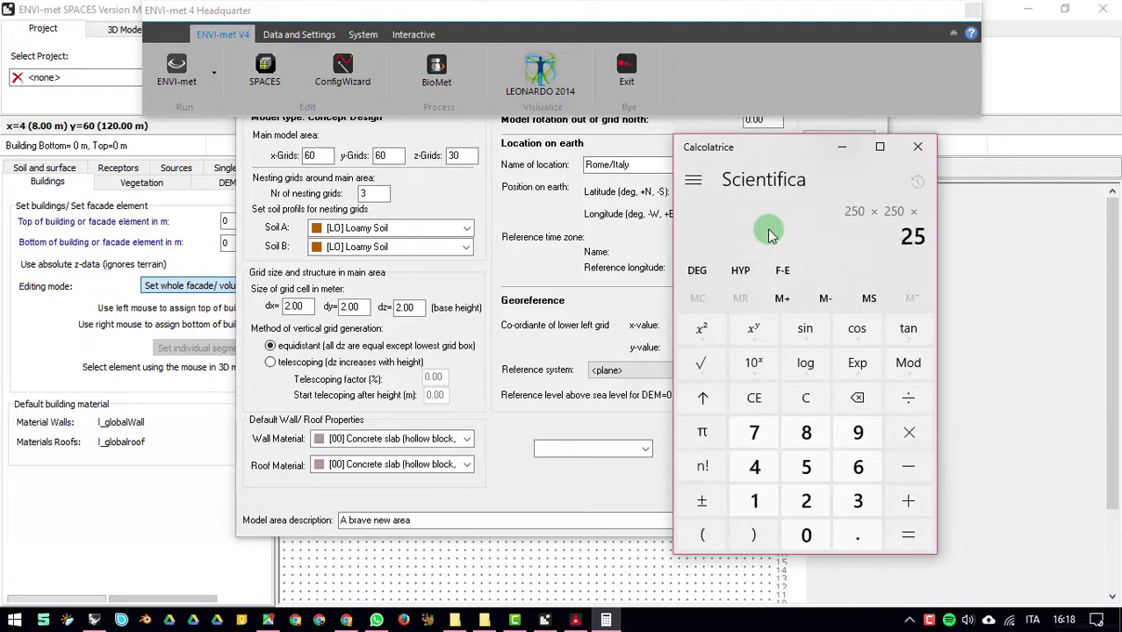
{"action": "key", "text": "Return"}
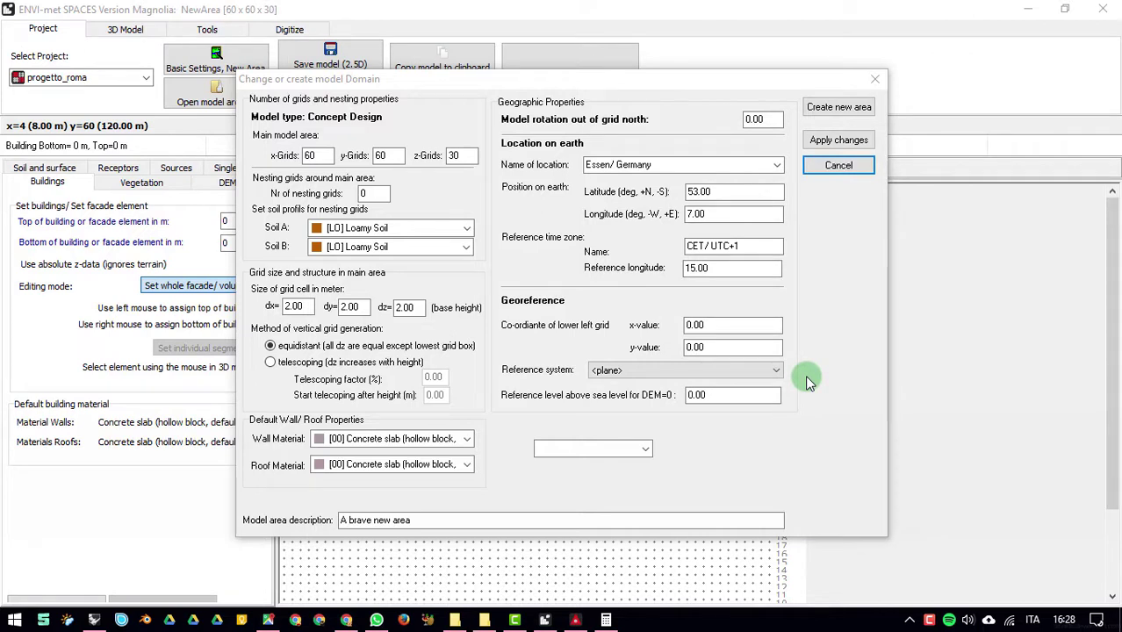
Set the number of nesting grids to 3 in the domain settings of the progetto_roma project
{"action": "double_click", "coordinate": [374, 194]}
{"action": "type", "text": "3"}
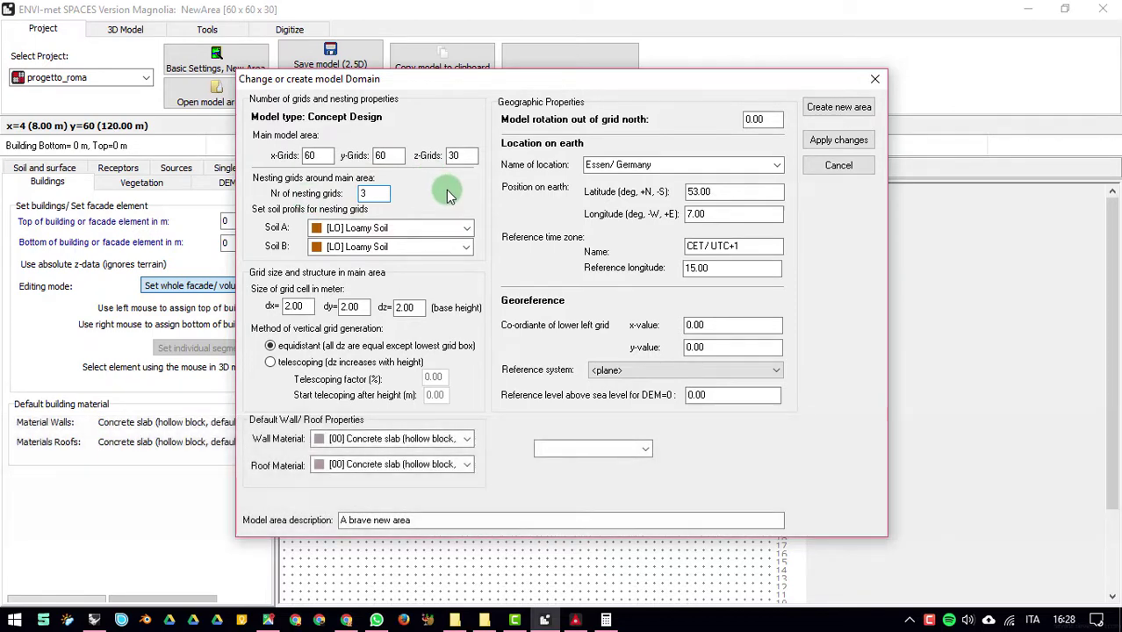
Switch to Rhino, minimize the Grasshopper window and examine the nesting volume around the main model area from several sides
{"action": "left_click", "coordinate": [94, 620]}
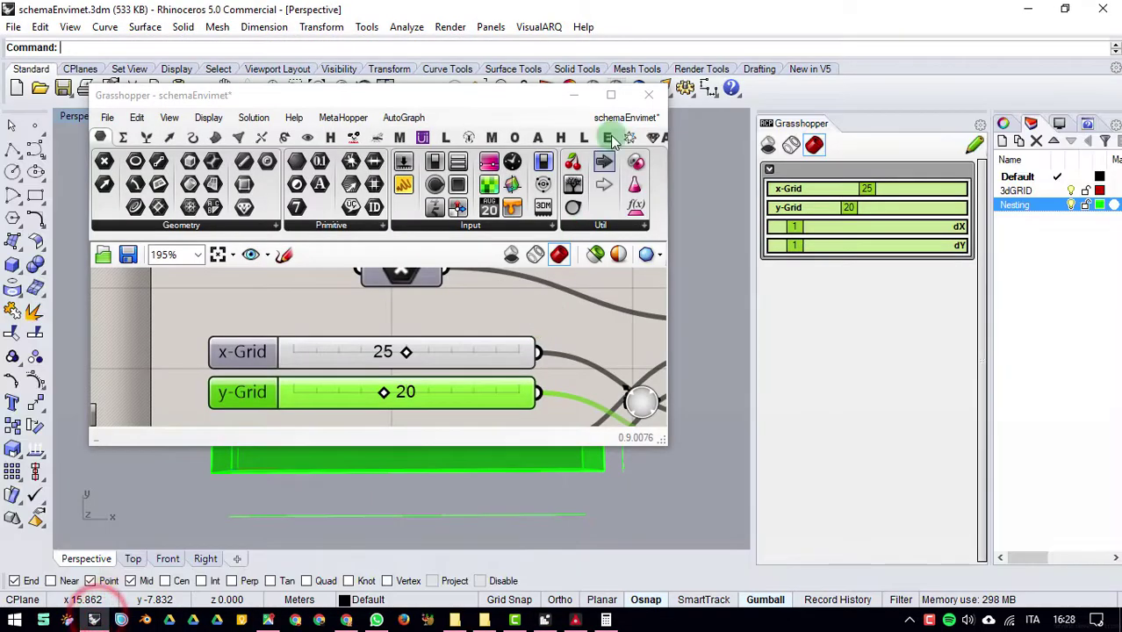
{"action": "left_click", "coordinate": [574, 94]}
{"action": "left_click_drag", "start_coordinate": [555, 396], "coordinate": [384, 300]}
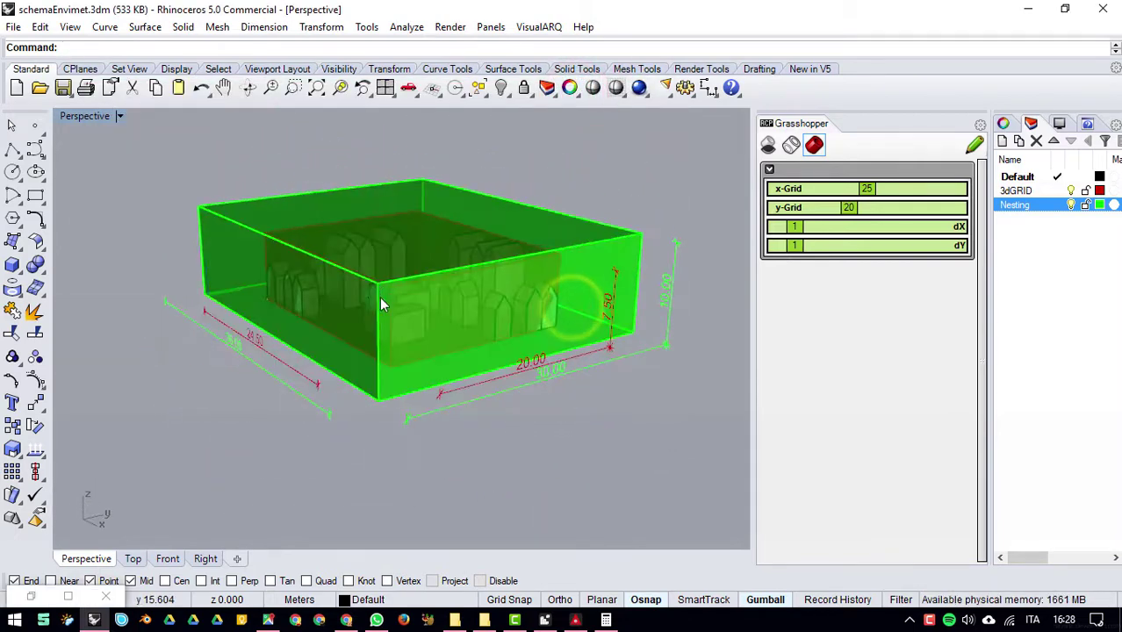
{"action": "left_click_drag", "start_coordinate": [466, 304], "coordinate": [656, 271]}
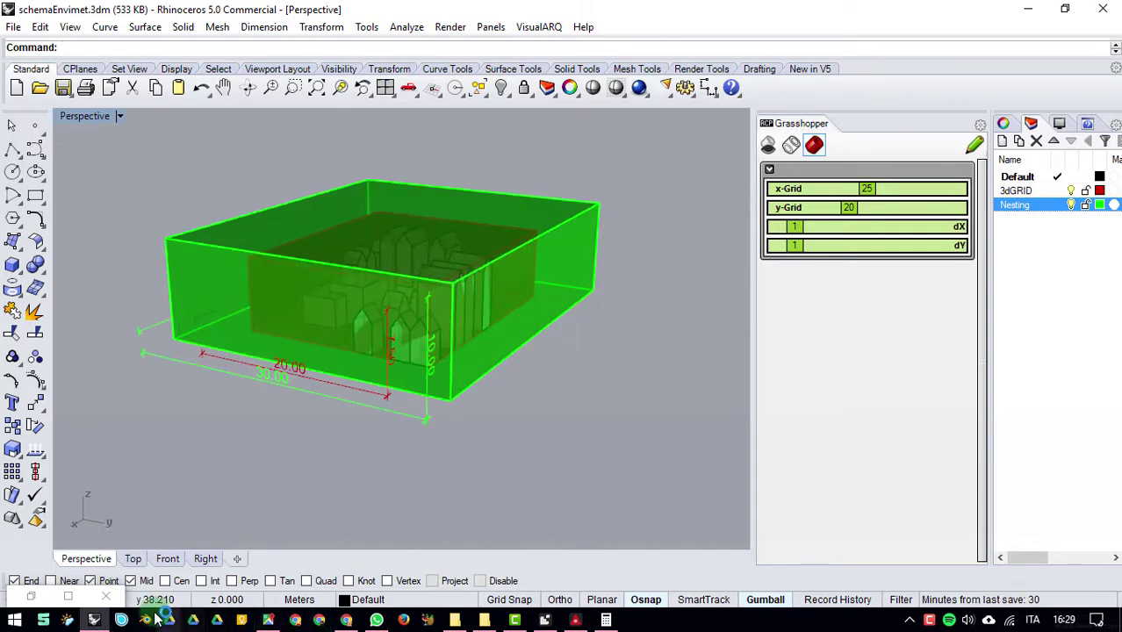
Return to ENVI-met Spaces, cancel the domain settings and check the empty model's geometry with the Model inspector
{"action": "left_click", "coordinate": [103, 618]}
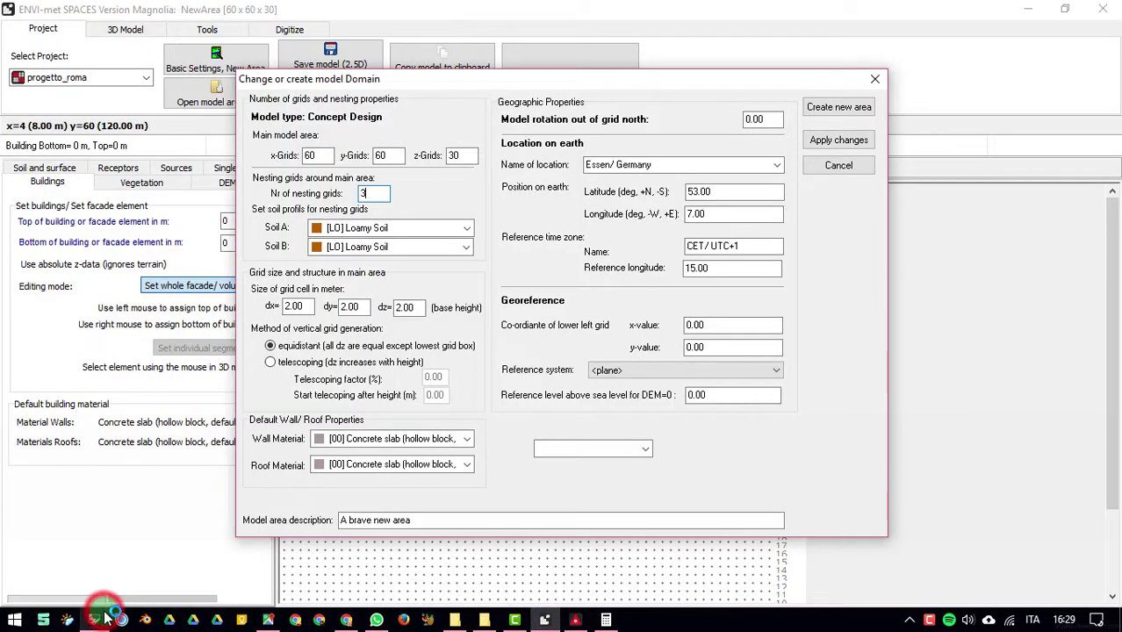
{"action": "left_click", "coordinate": [852, 167]}
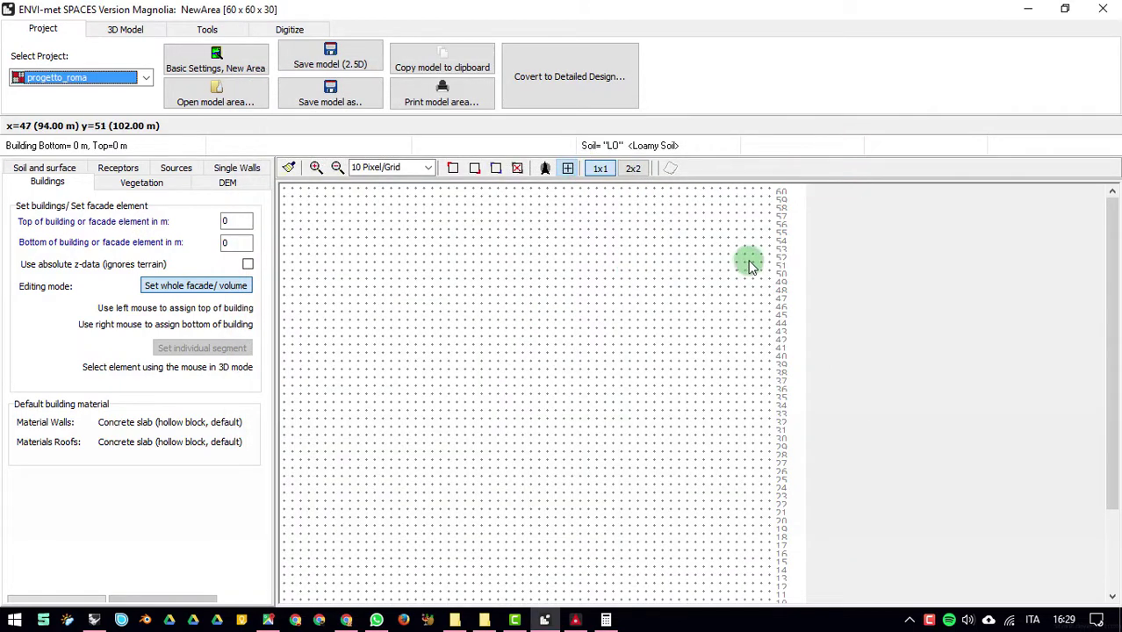
{"action": "left_click", "coordinate": [207, 27]}
{"action": "left_click", "coordinate": [77, 69]}
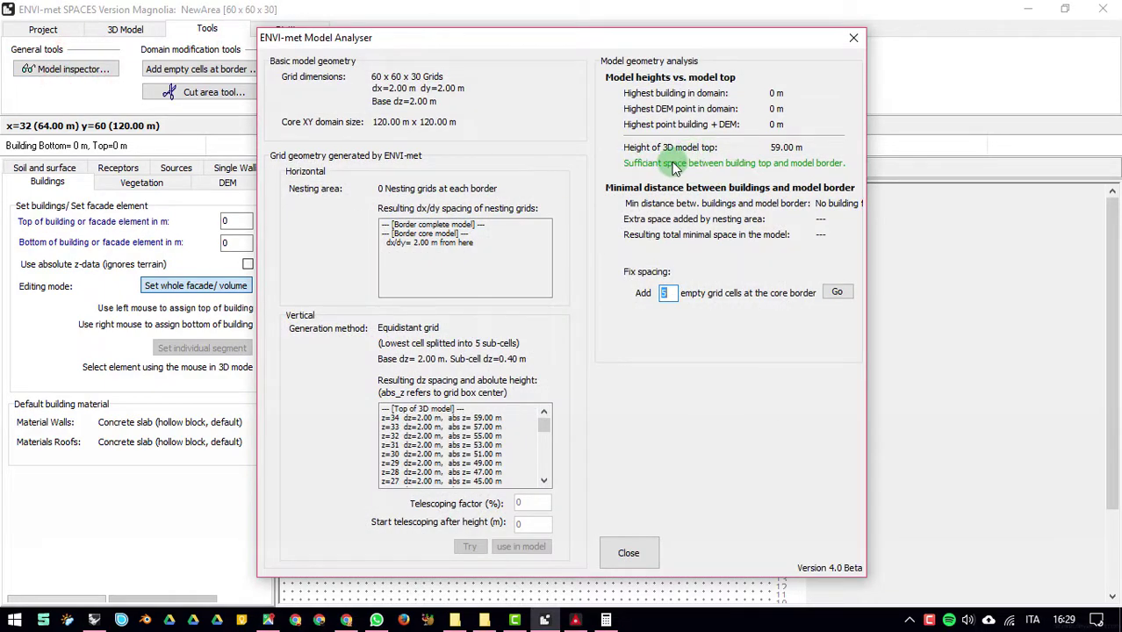
{"action": "left_click", "coordinate": [853, 38]}
Set the building top height to 5 m and paint an irregular building near the middle of the grid
{"action": "left_click", "coordinate": [59, 168]}
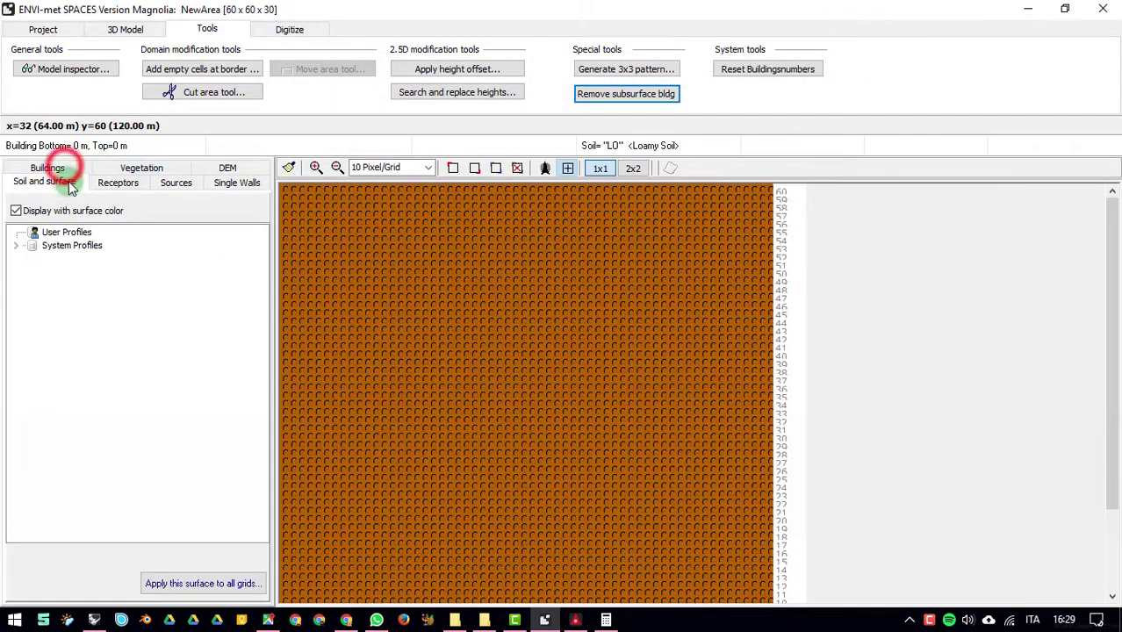
{"action": "left_click", "coordinate": [63, 168]}
{"action": "left_click", "coordinate": [235, 221]}
{"action": "type", "text": "5"}
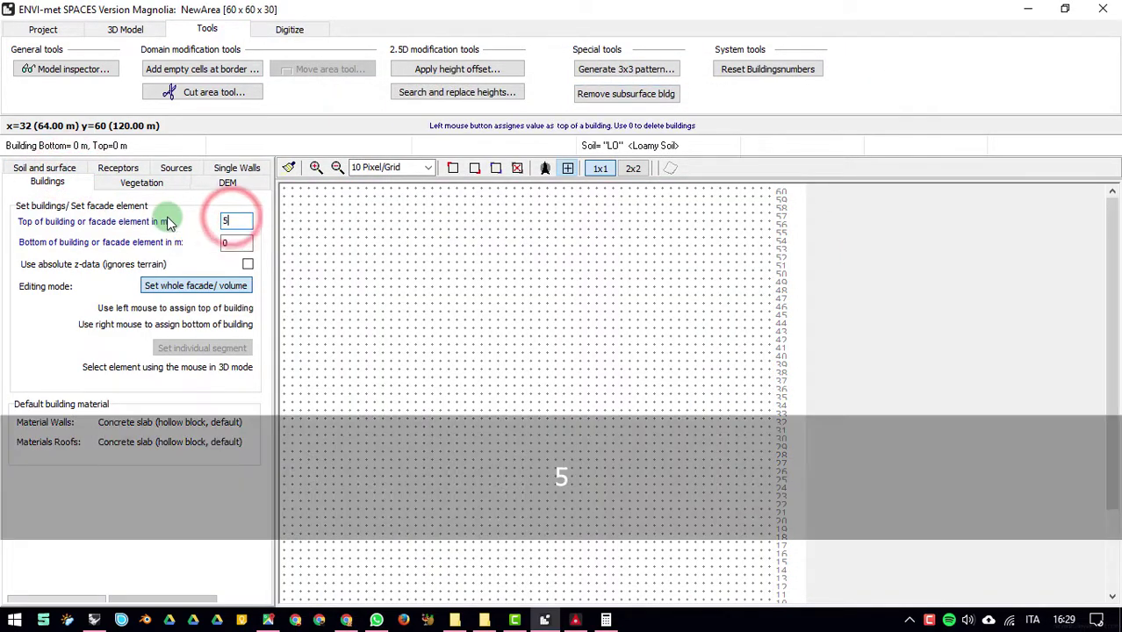
{"action": "left_click_drag", "start_coordinate": [514, 338], "coordinate": [575, 369]}
{"action": "mouse_move", "coordinate": [576, 396]}
{"action": "left_mouse_down"}
{"action": "mouse_move", "coordinate": [511, 352]}
{"action": "mouse_move", "coordinate": [564, 354]}
{"action": "mouse_move", "coordinate": [531, 359]}
{"action": "left_mouse_up"}
Check the building height and its distance to the model border with the Model inspector, and close the analysis
{"action": "left_click", "coordinate": [112, 28]}
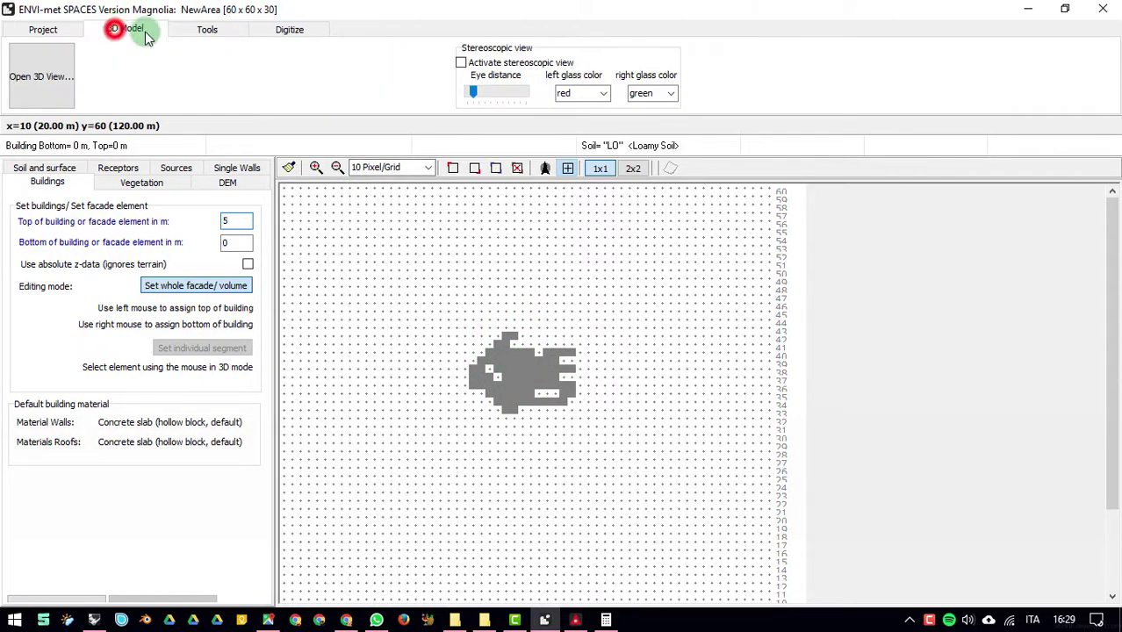
{"action": "left_click", "coordinate": [180, 26]}
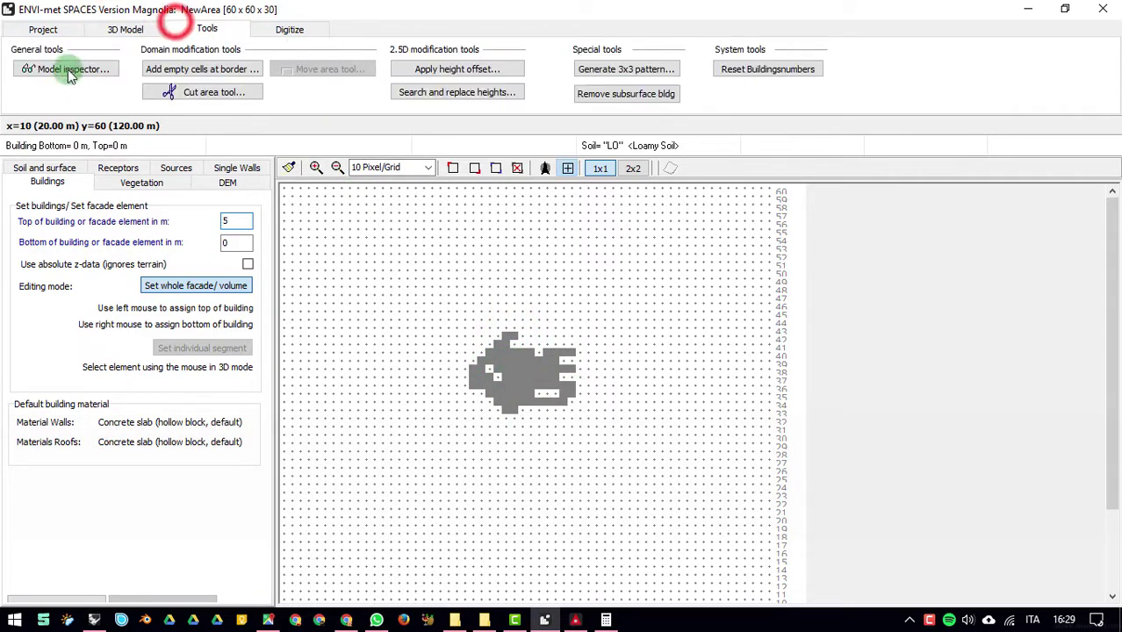
{"action": "left_click", "coordinate": [68, 68]}
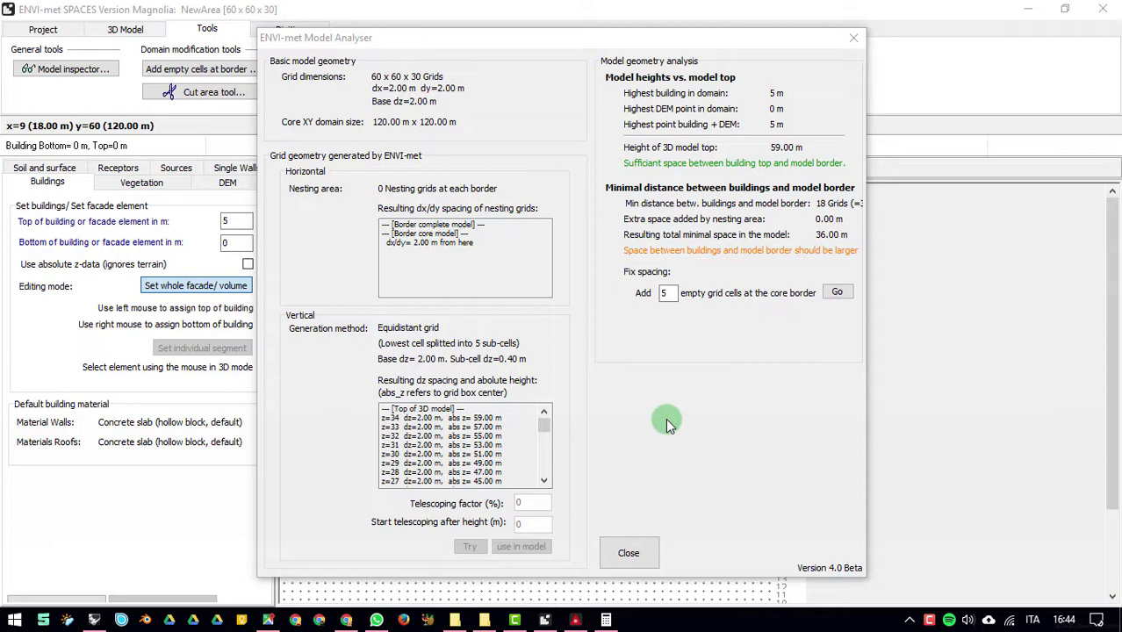
{"action": "left_click", "coordinate": [629, 552]}
View the building and the model volume in 3D from several sides, and reopen the Model inspector analysis
{"action": "left_click", "coordinate": [110, 29]}
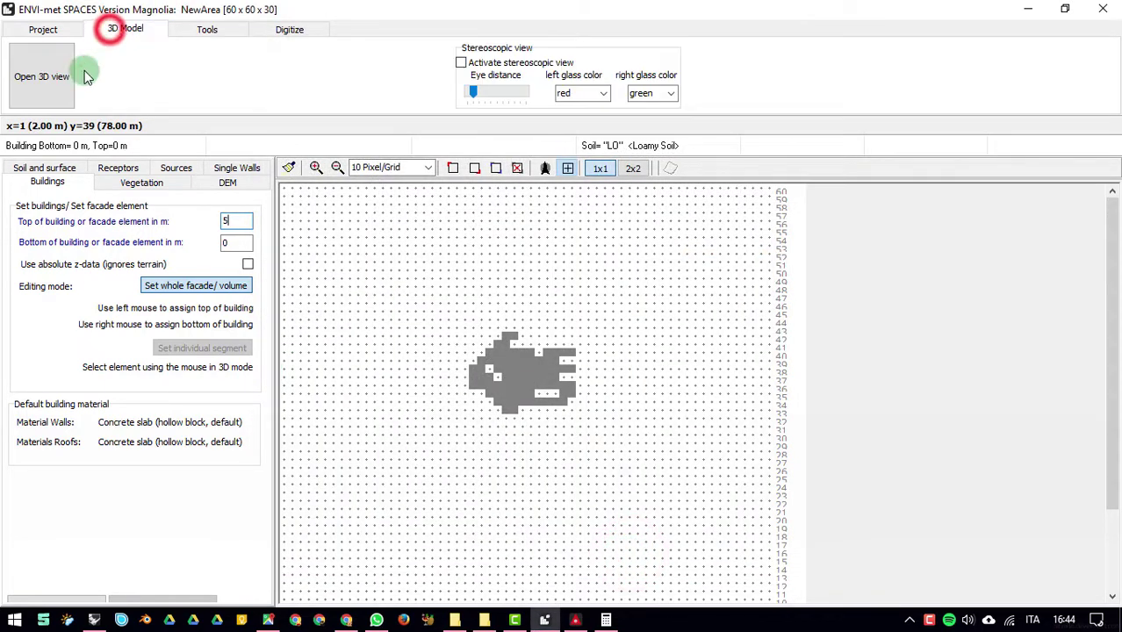
{"action": "left_click", "coordinate": [48, 77]}
{"action": "key", "text": "ctrl"}
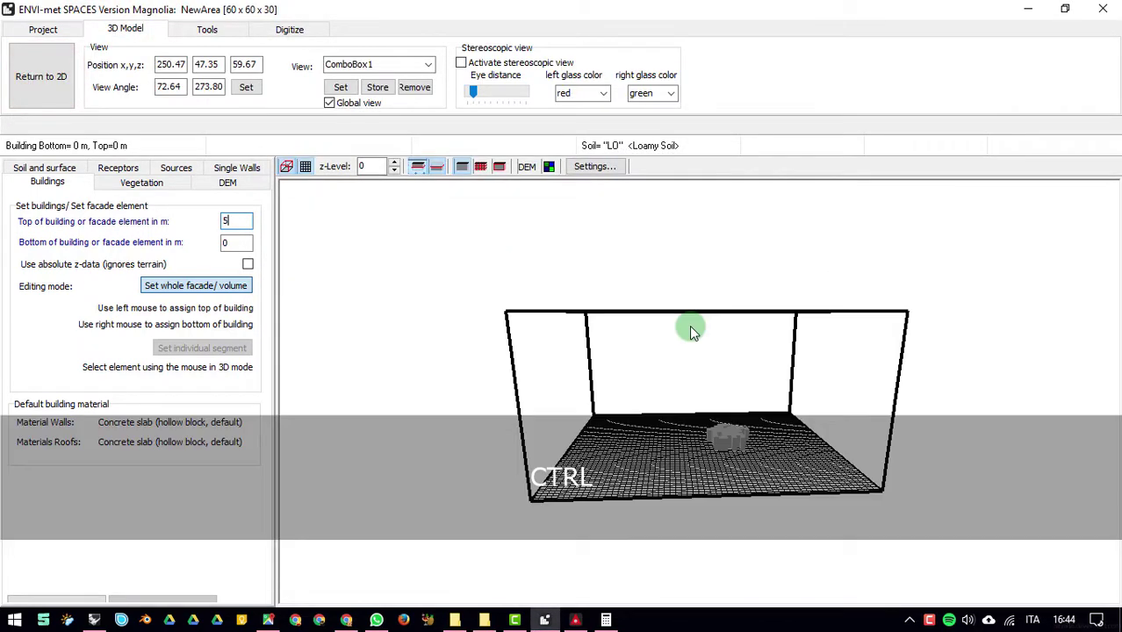
{"action": "left_click_drag", "start_coordinate": [776, 368], "coordinate": [601, 383]}
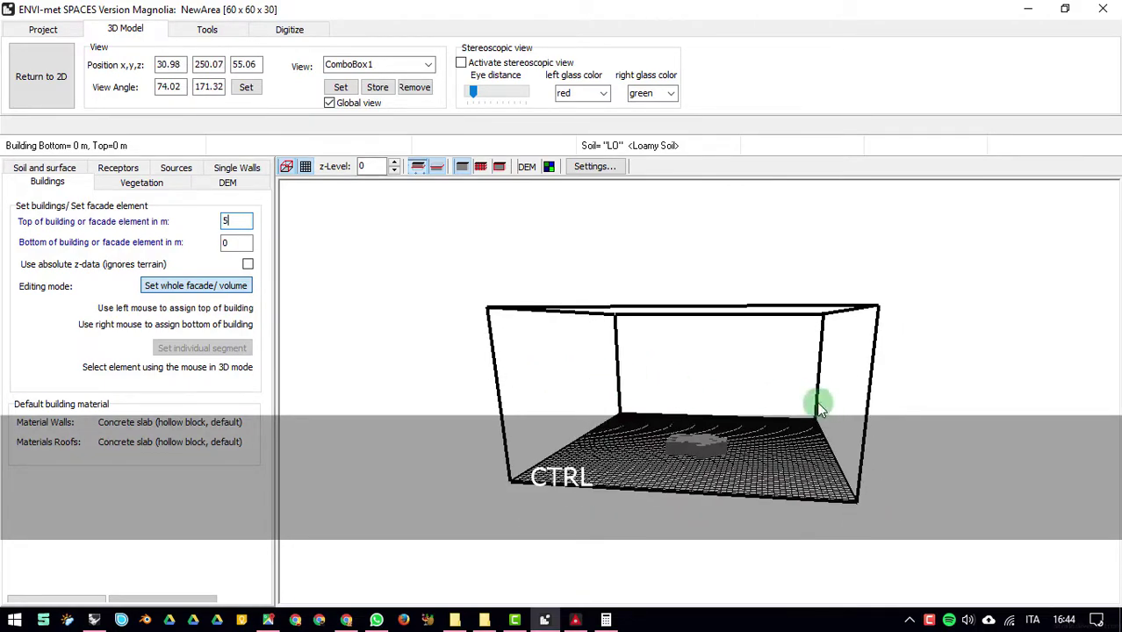
{"action": "left_click_drag", "start_coordinate": [811, 403], "coordinate": [288, 138]}
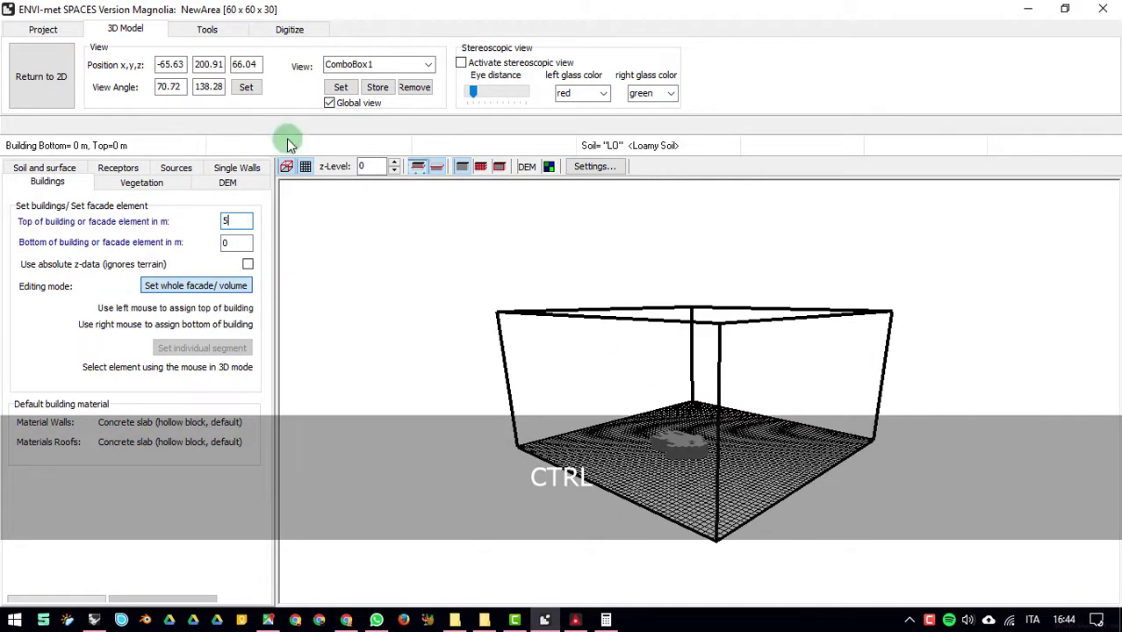
{"action": "left_click", "coordinate": [209, 29]}
{"action": "left_click", "coordinate": [75, 68]}
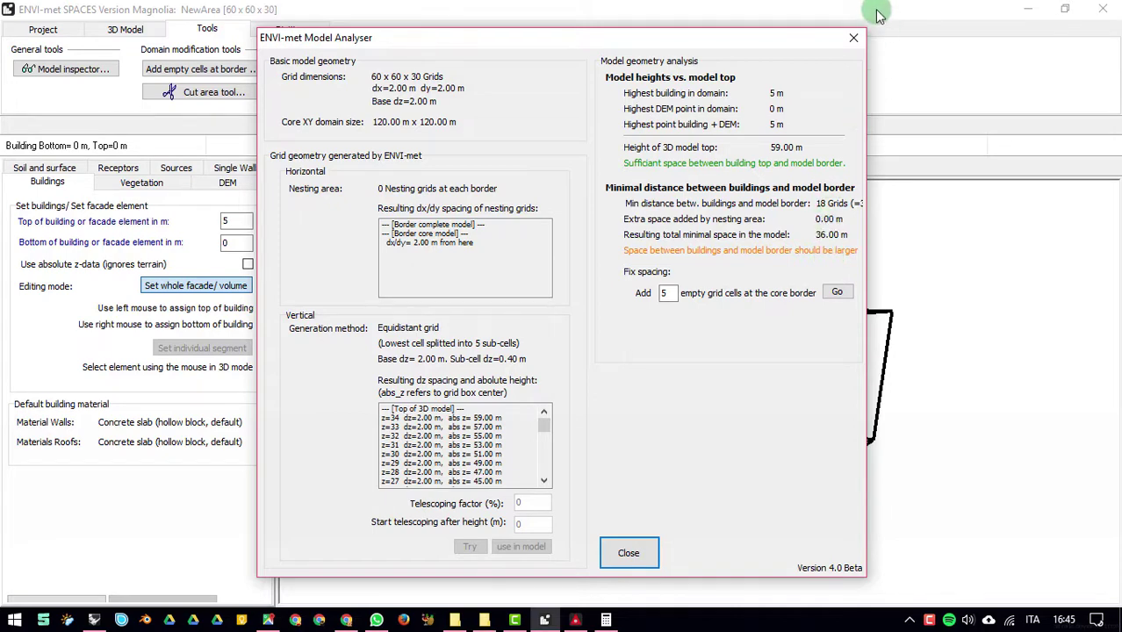
Close the model analysis and return from the 3D view to the 2D plan of the building
{"action": "left_click", "coordinate": [857, 37]}
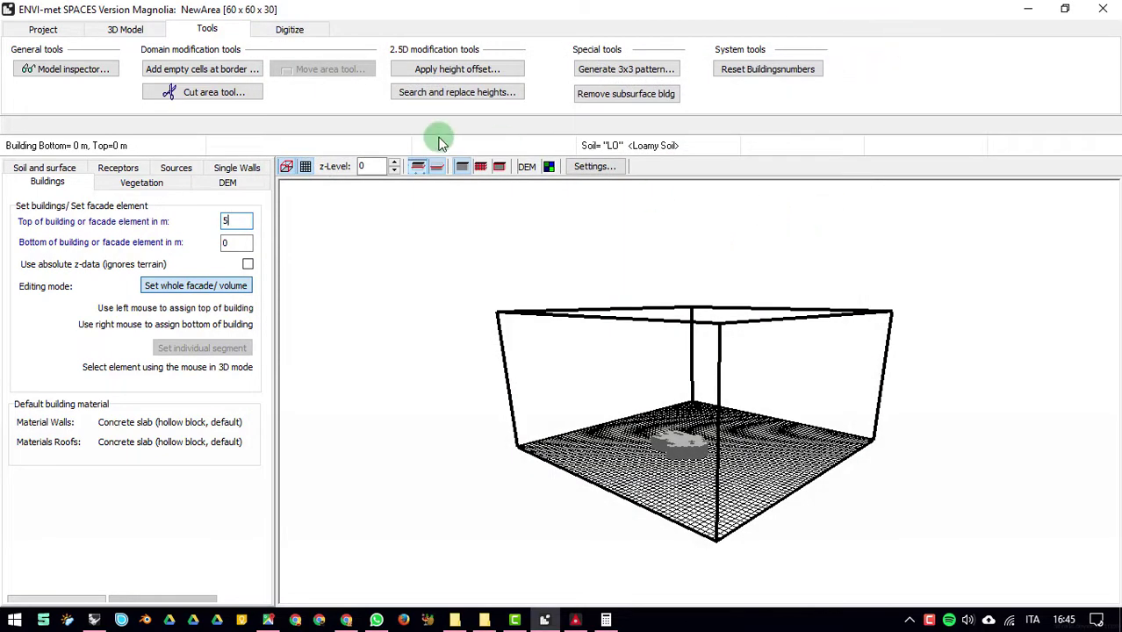
{"action": "left_click", "coordinate": [128, 28]}
{"action": "left_click", "coordinate": [56, 78]}
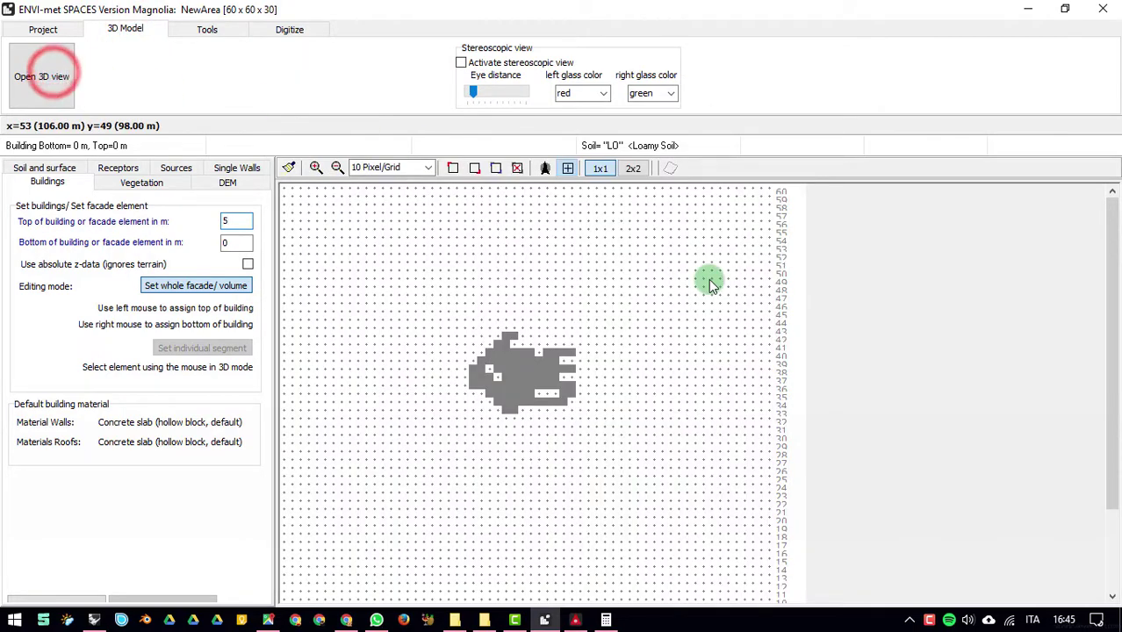
Check the number of nesting grids in the domain settings and cancel without changes
{"action": "left_click", "coordinate": [68, 29]}
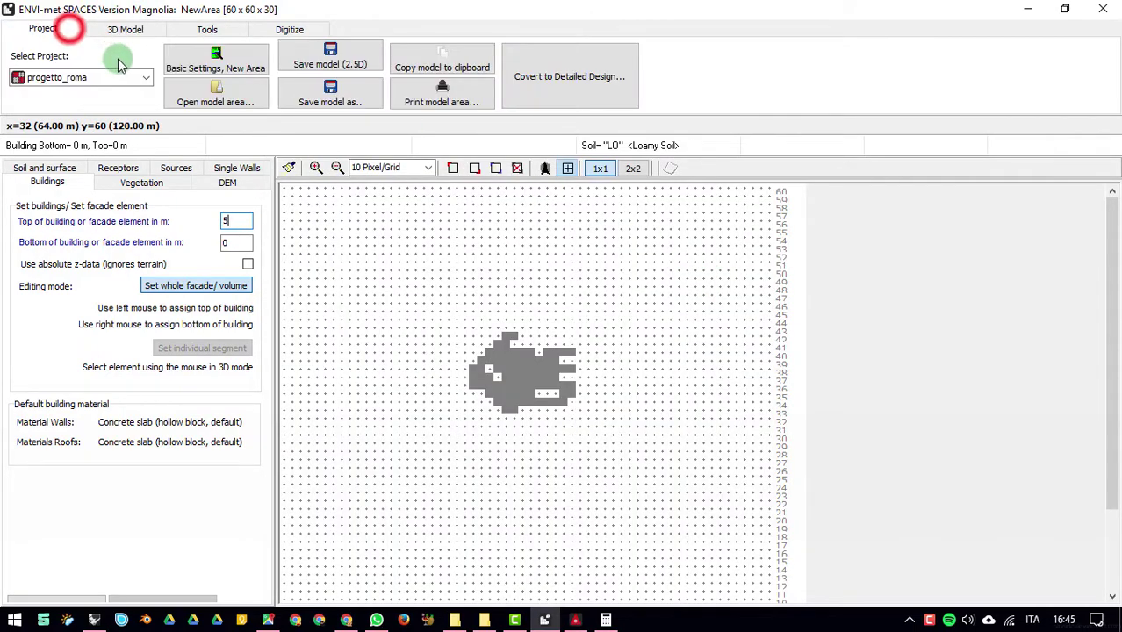
{"action": "left_click", "coordinate": [224, 63]}
{"action": "double_click", "coordinate": [390, 195]}
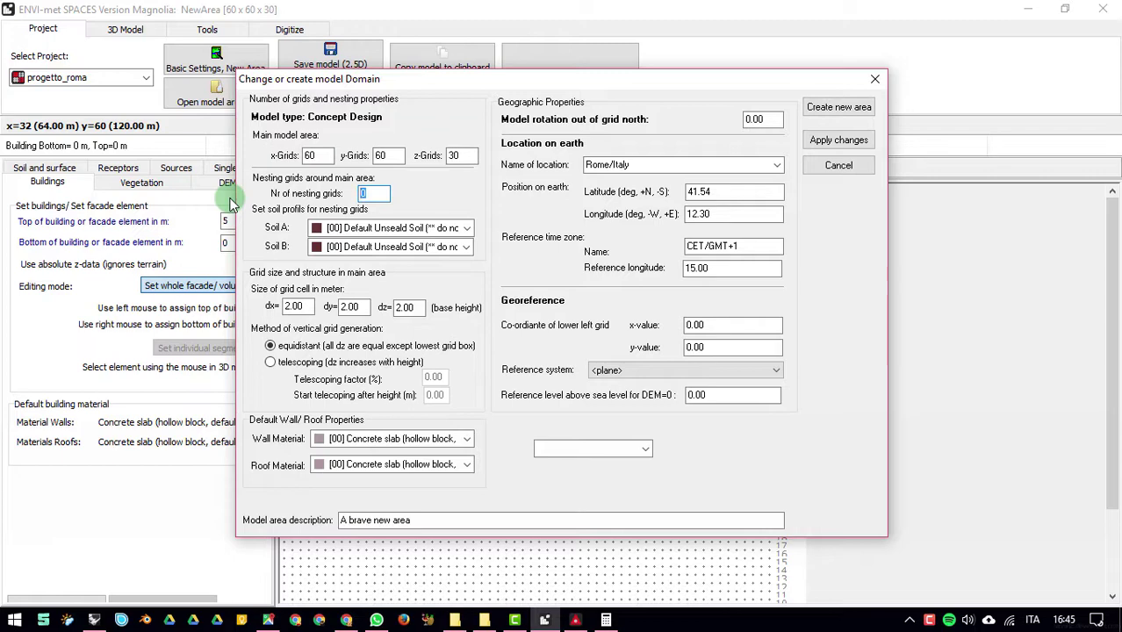
{"action": "left_click", "coordinate": [830, 165]}
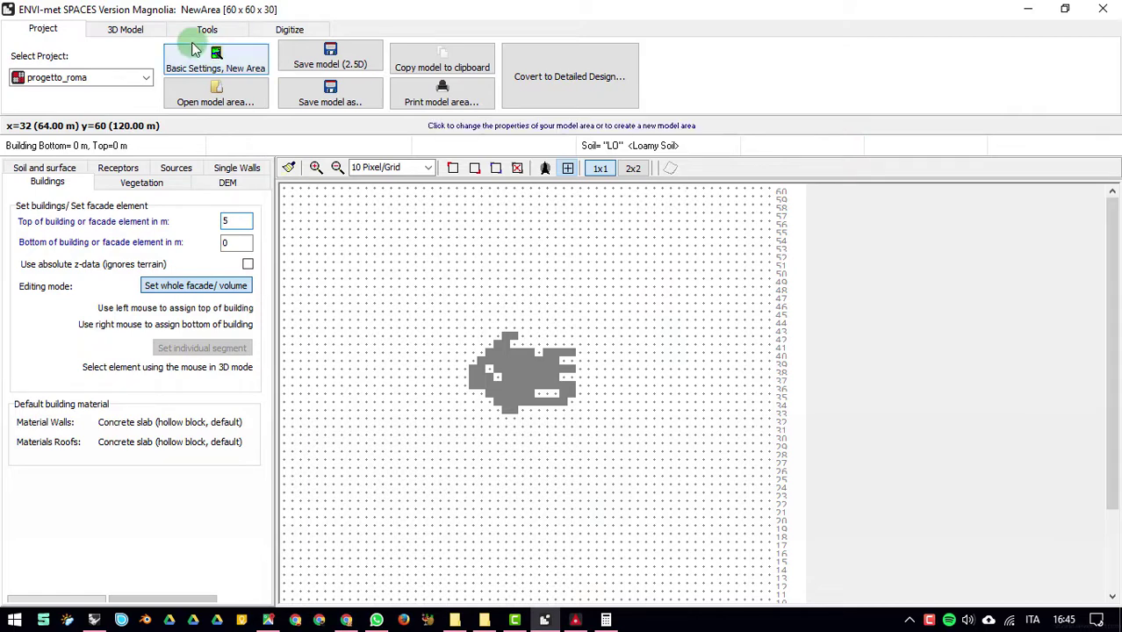
Mark a rectangular area of about 17 x 14 grids around the building with the upper and lower markers
{"action": "left_click", "coordinate": [130, 30]}
{"action": "left_click", "coordinate": [206, 29]}
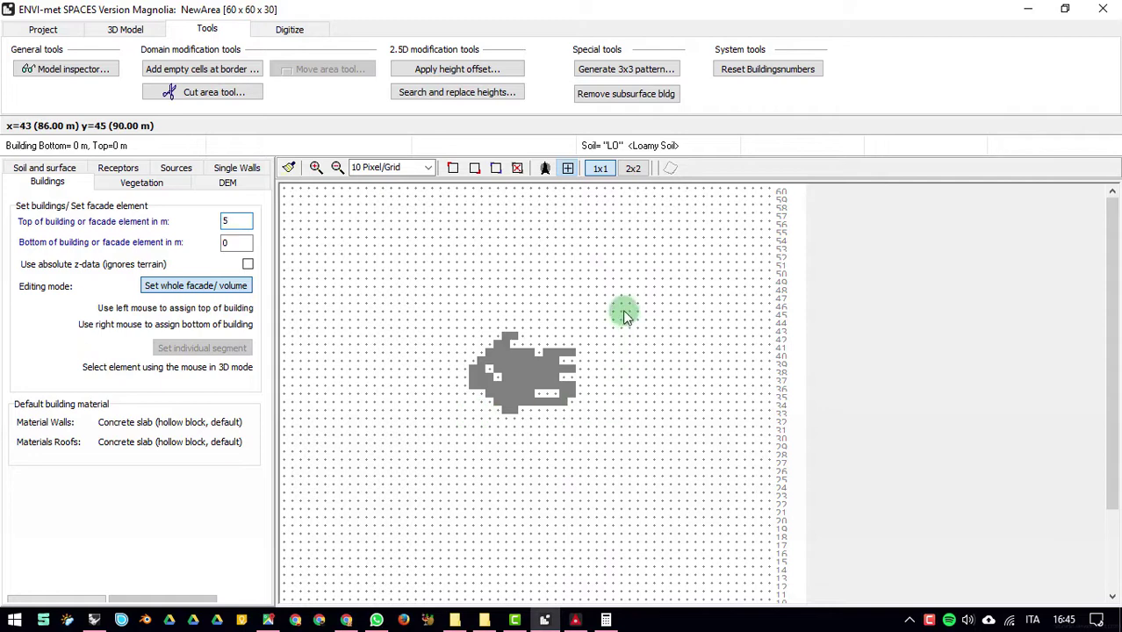
{"action": "left_click", "coordinate": [455, 168]}
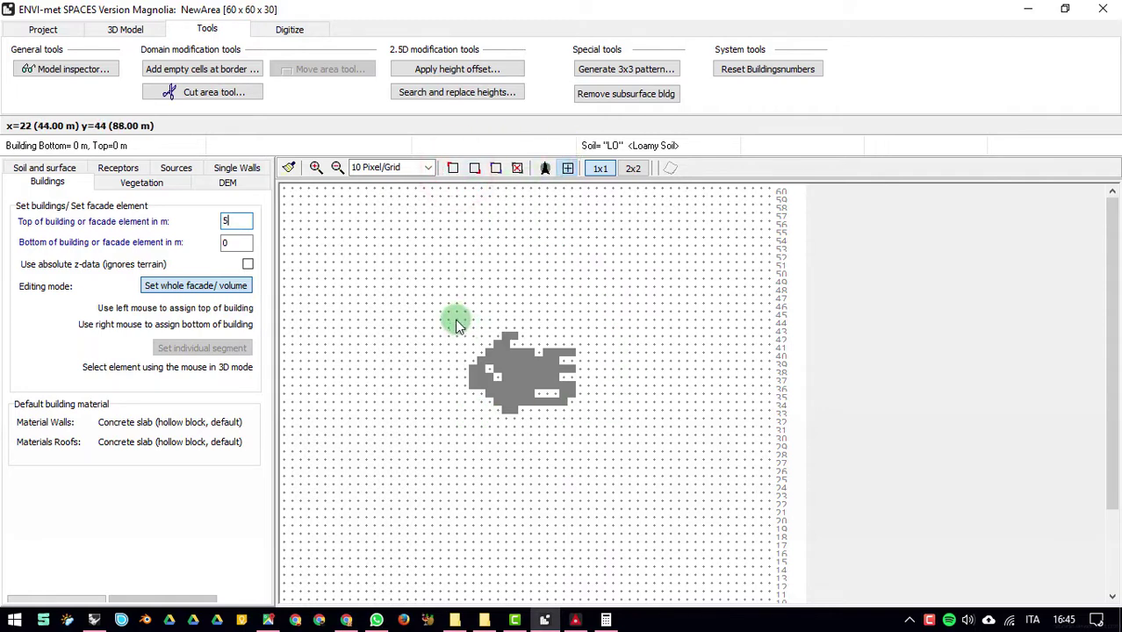
{"action": "left_click", "coordinate": [455, 319]}
{"action": "left_click", "coordinate": [475, 168]}
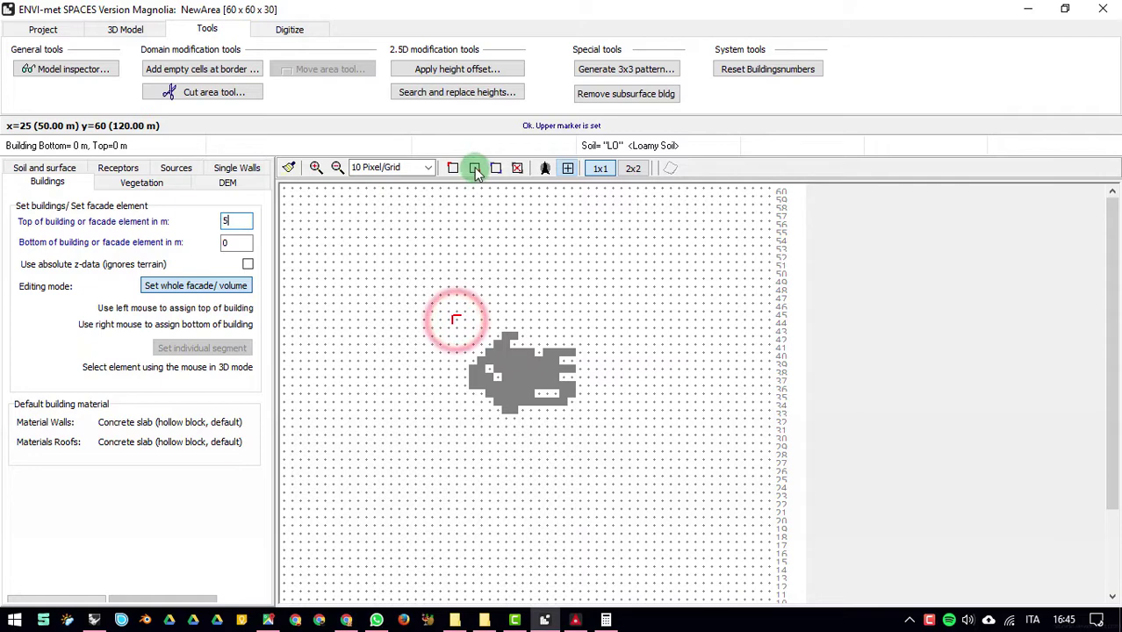
{"action": "left_click", "coordinate": [587, 426]}
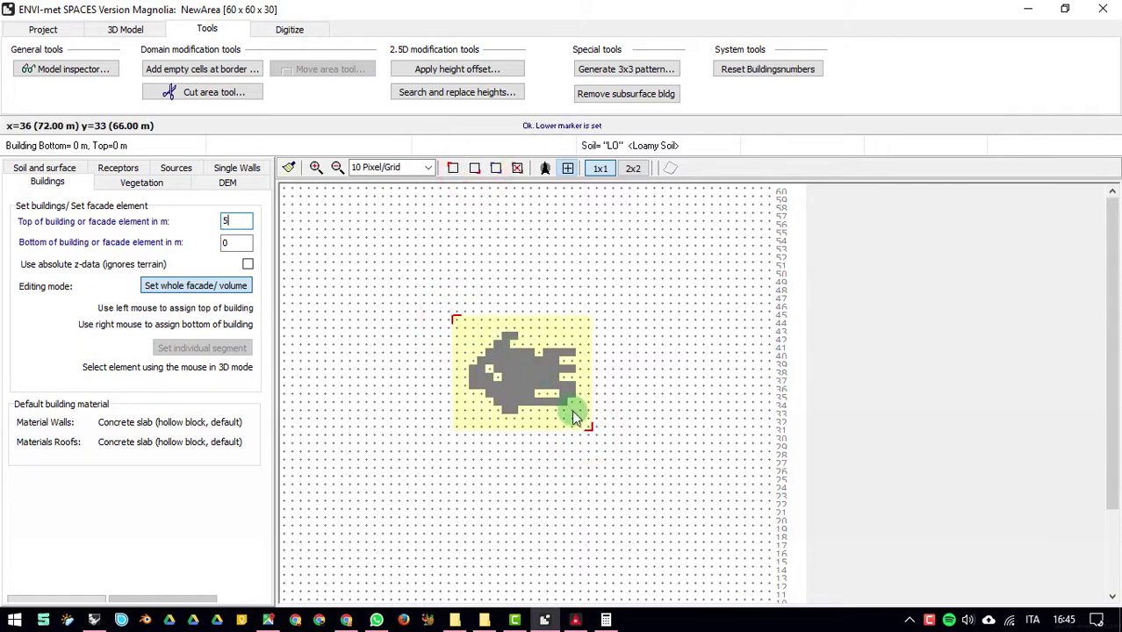
Enlarge the plan to 14 Pixel/Grid and cut the model area down to the marked rectangle
{"action": "left_click", "coordinate": [315, 167]}
{"action": "left_click", "coordinate": [315, 168]}
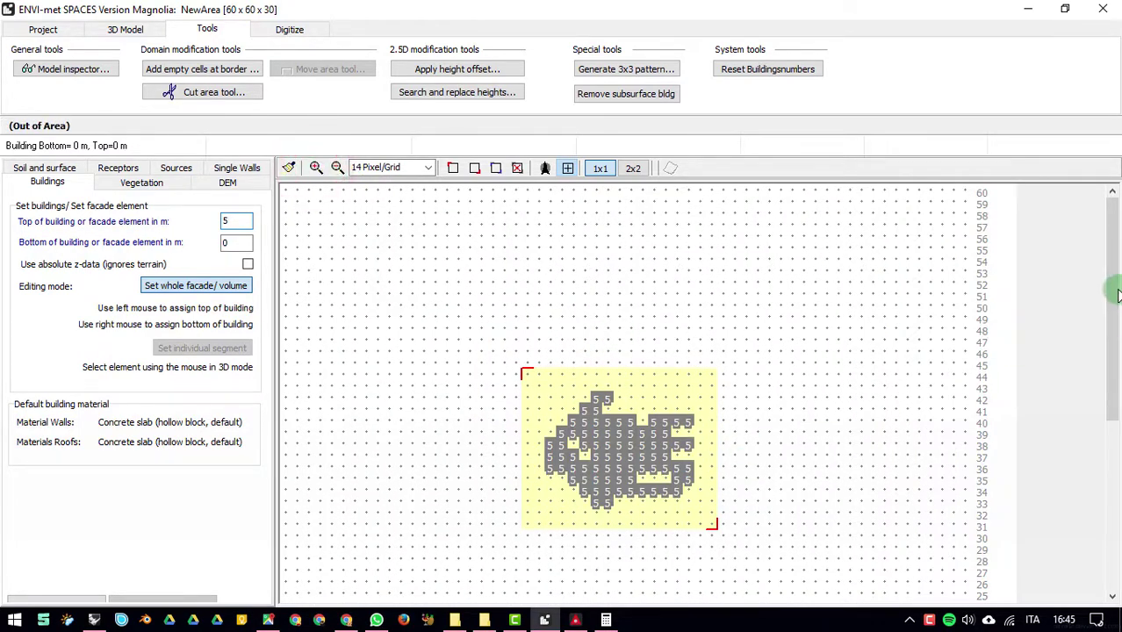
{"action": "left_click_drag", "start_coordinate": [1112, 299], "coordinate": [1091, 330]}
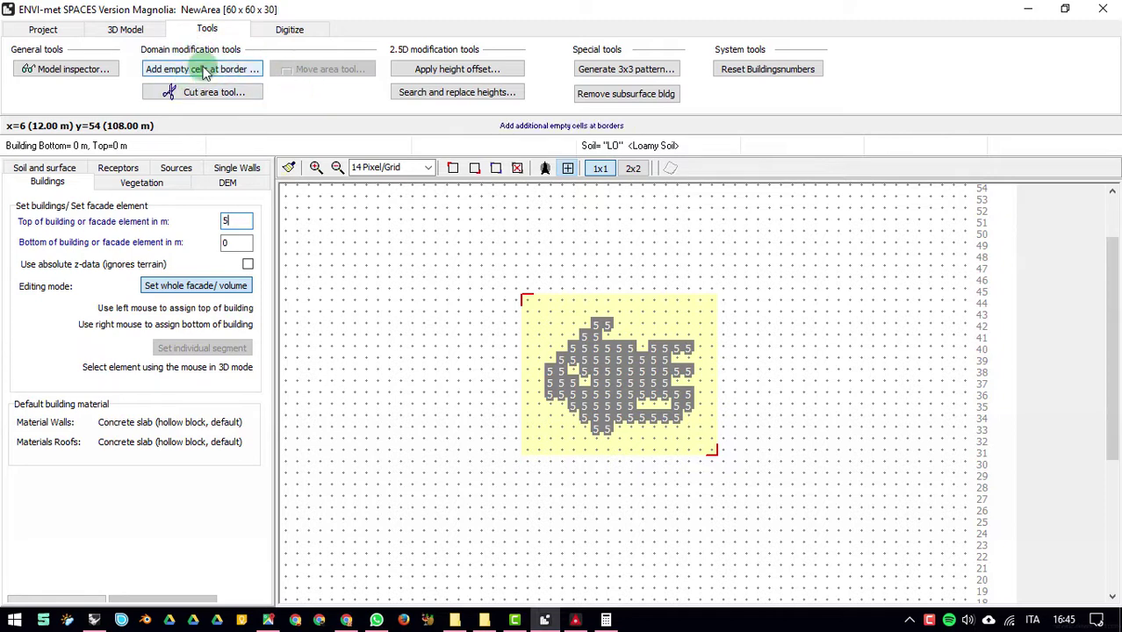
{"action": "left_click", "coordinate": [209, 30]}
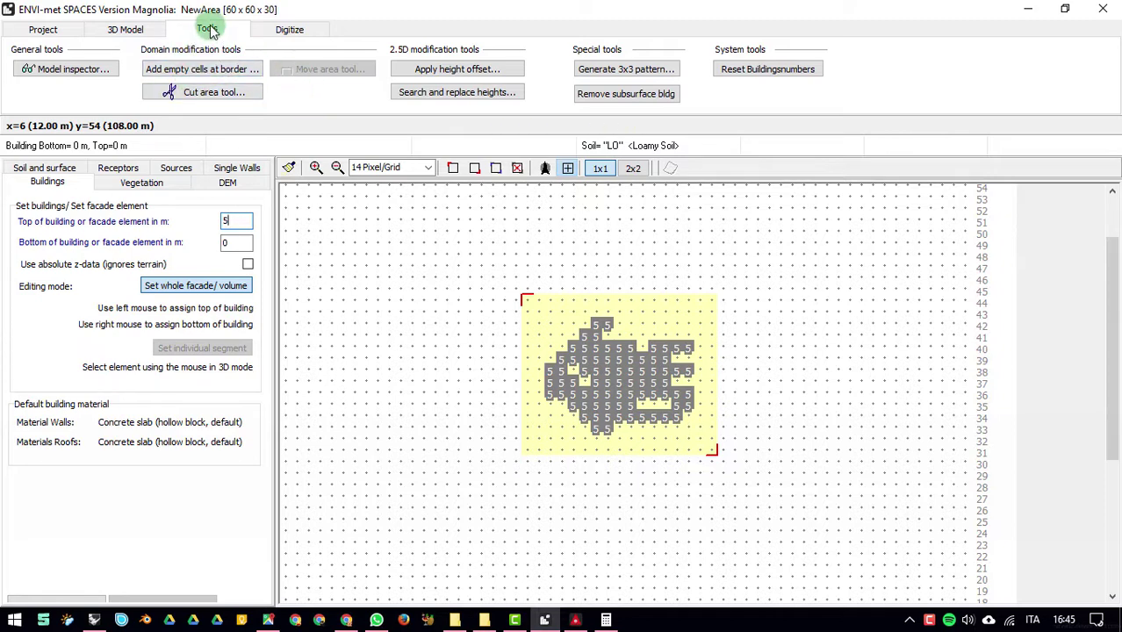
{"action": "left_click", "coordinate": [230, 92]}
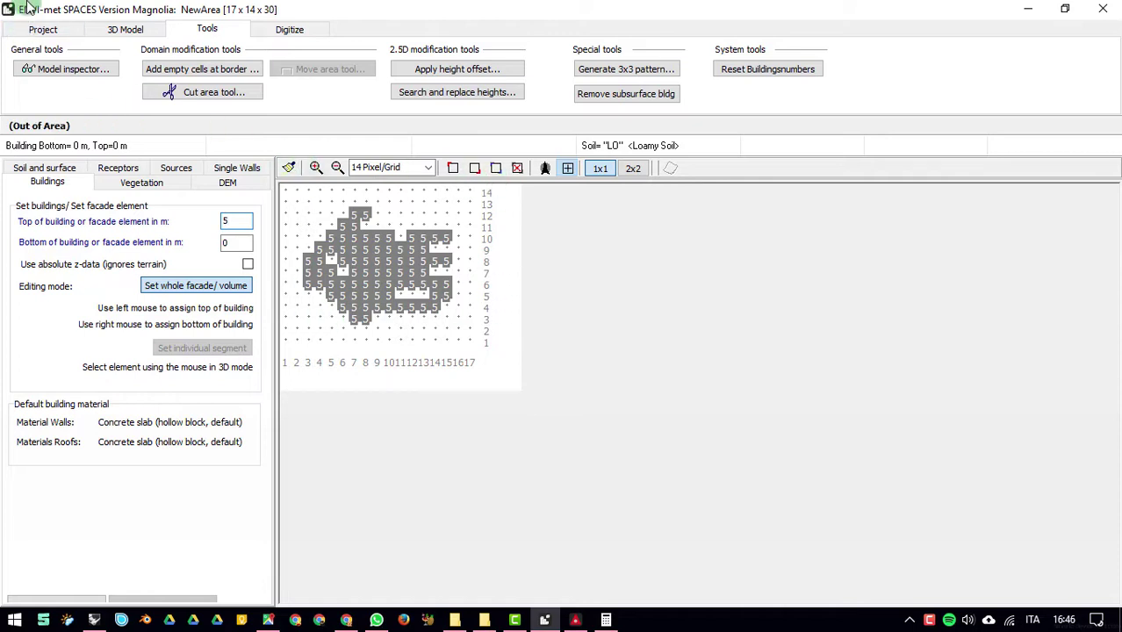
Check the cropped model's x, y and z grid counts in the domain settings and close them unchanged
{"action": "left_click", "coordinate": [125, 30]}
{"action": "left_click", "coordinate": [66, 29]}
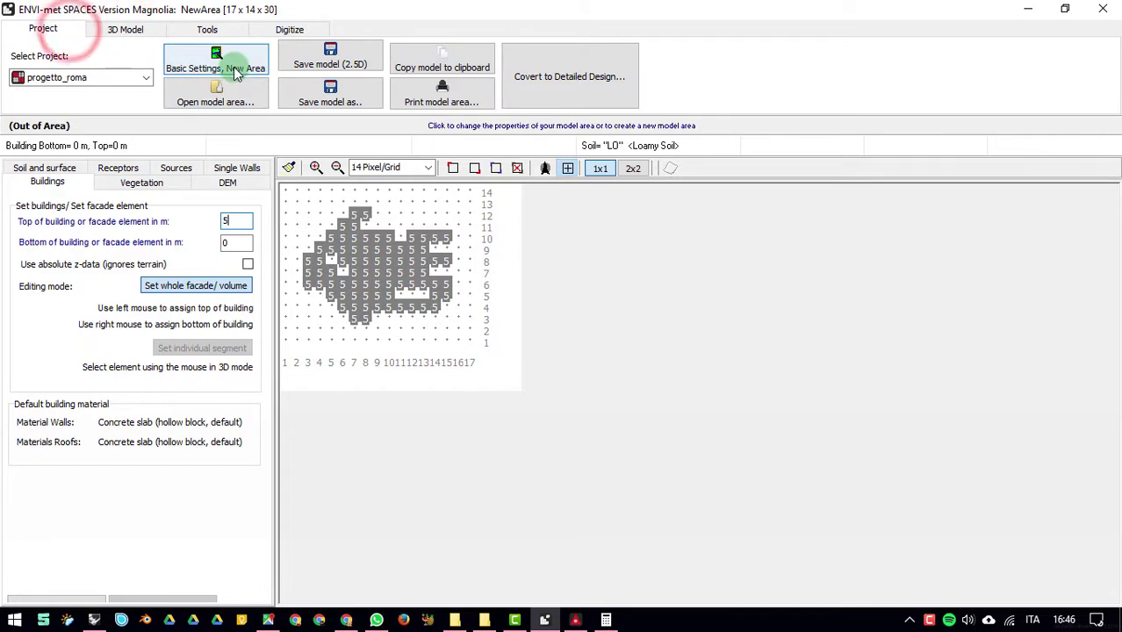
{"action": "left_click", "coordinate": [211, 70]}
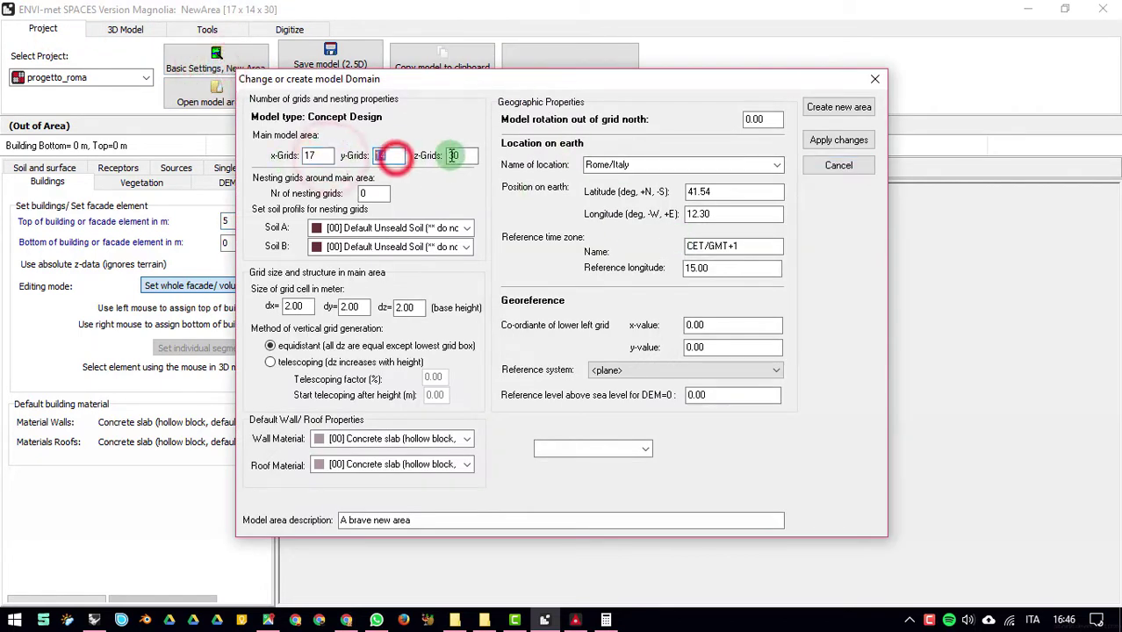
{"action": "double_click", "coordinate": [458, 155]}
{"action": "left_click", "coordinate": [875, 79]}
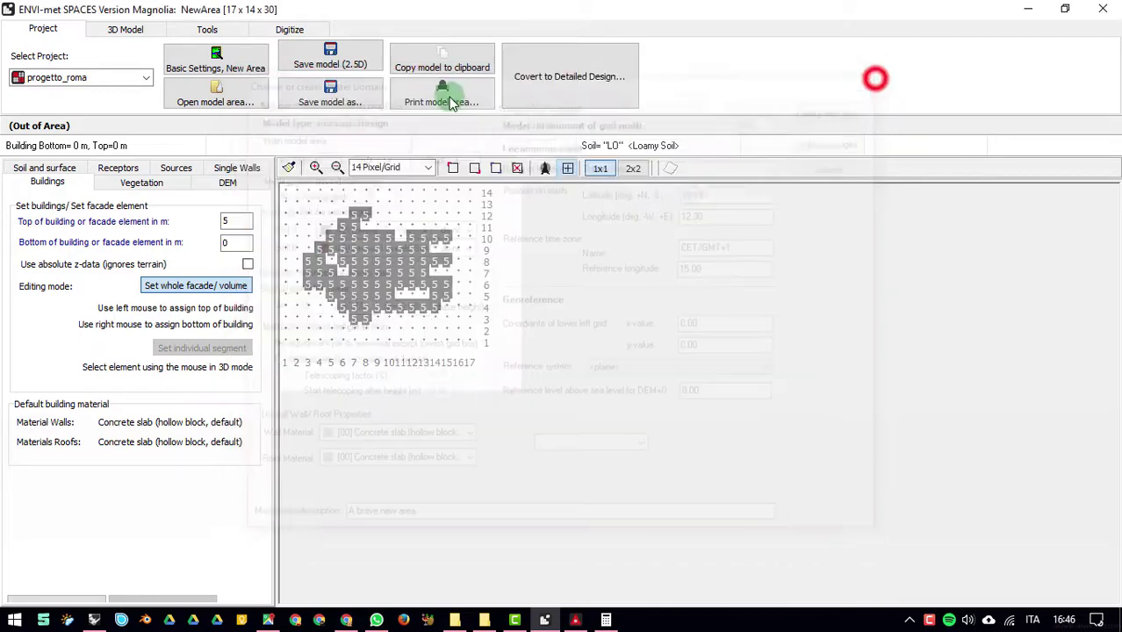
View the cropped model volume and its building in 3D from another side
{"action": "left_click", "coordinate": [126, 30]}
{"action": "left_click", "coordinate": [42, 75]}
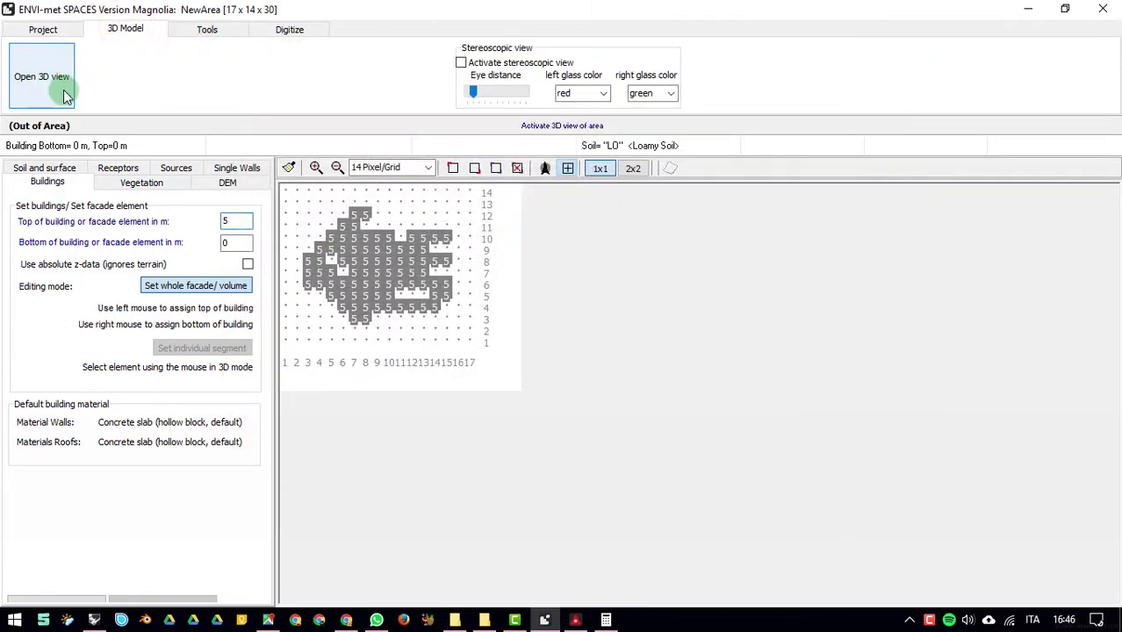
{"action": "left_click", "coordinate": [64, 92]}
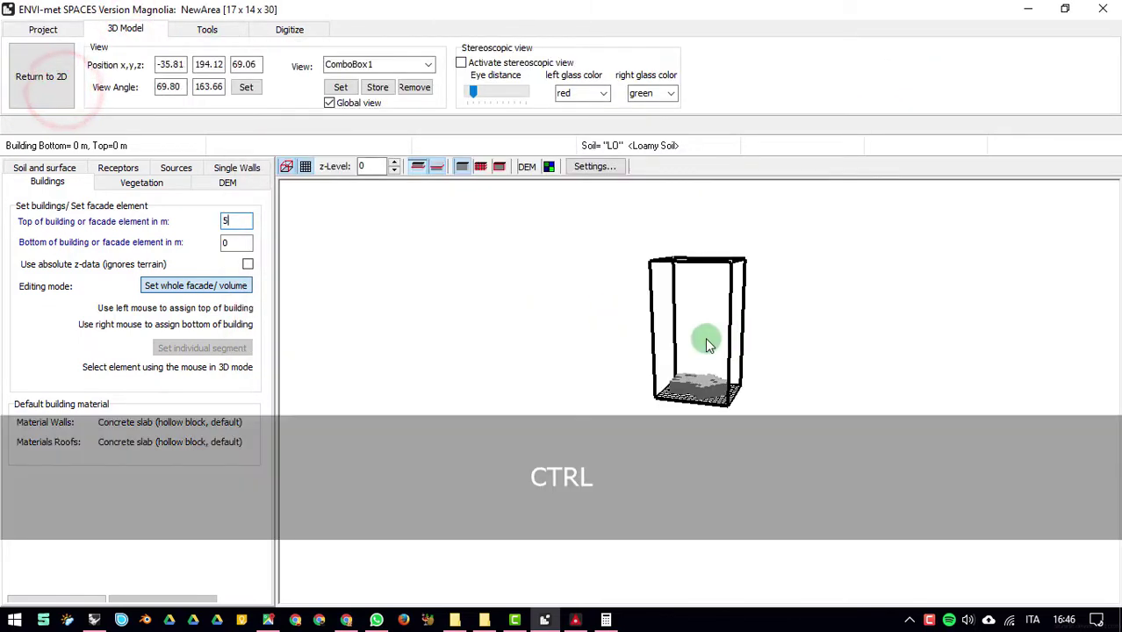
{"action": "left_click_drag", "start_coordinate": [709, 338], "coordinate": [775, 329]}
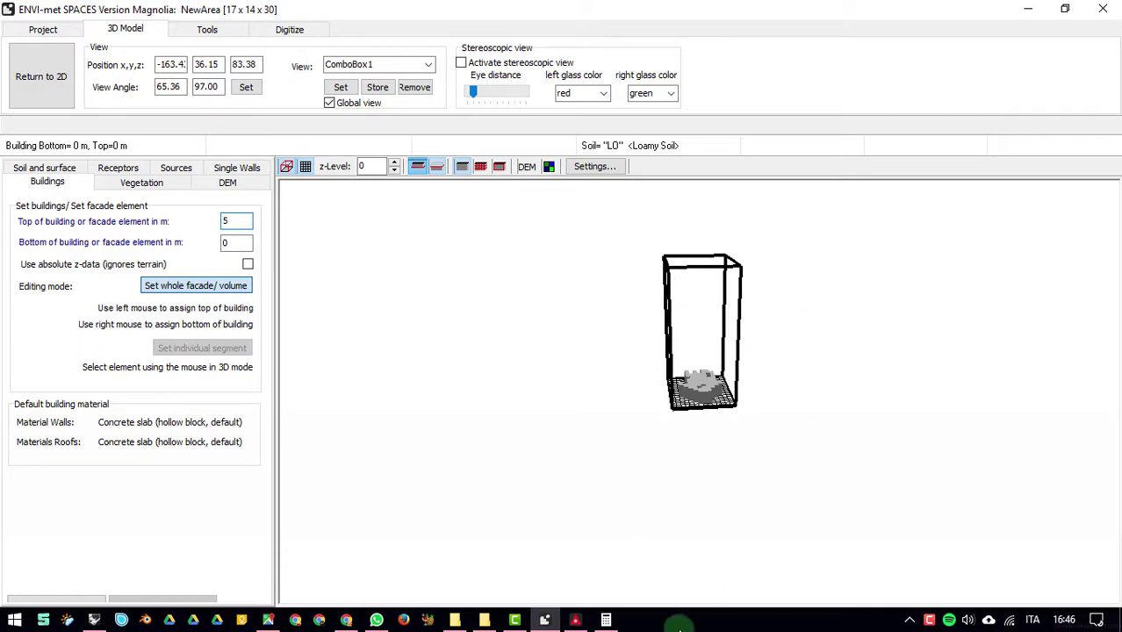
Switch to ENVI-met Headquarter, check the grid size limits of the available ENVI-met versions, and close it
{"action": "left_click", "coordinate": [576, 620]}
{"action": "left_click", "coordinate": [216, 35]}
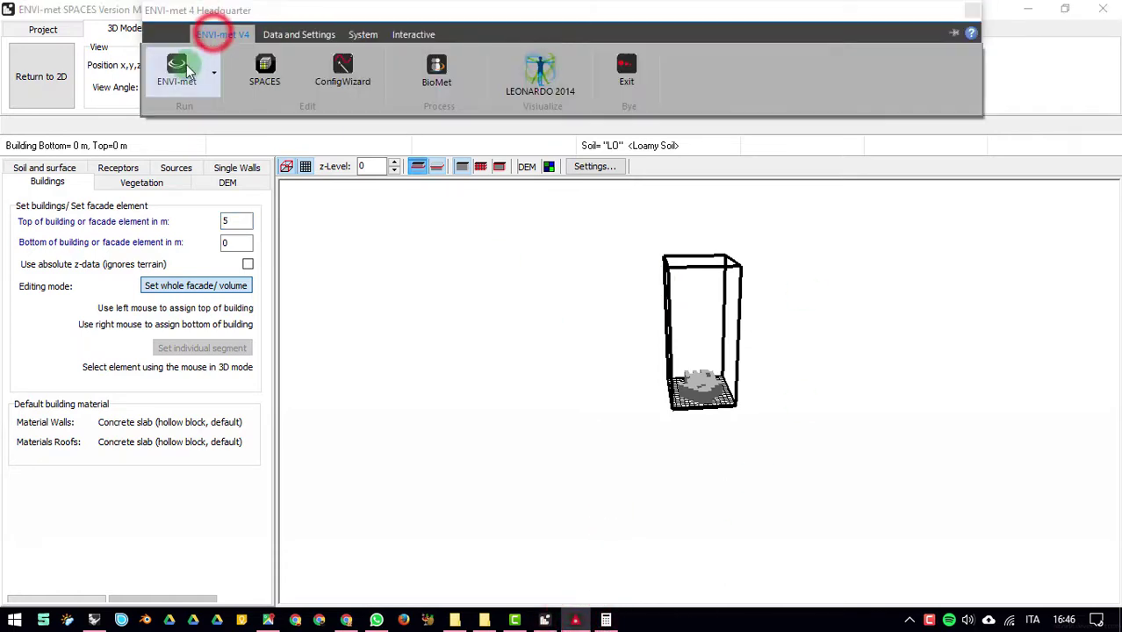
{"action": "left_click", "coordinate": [214, 72]}
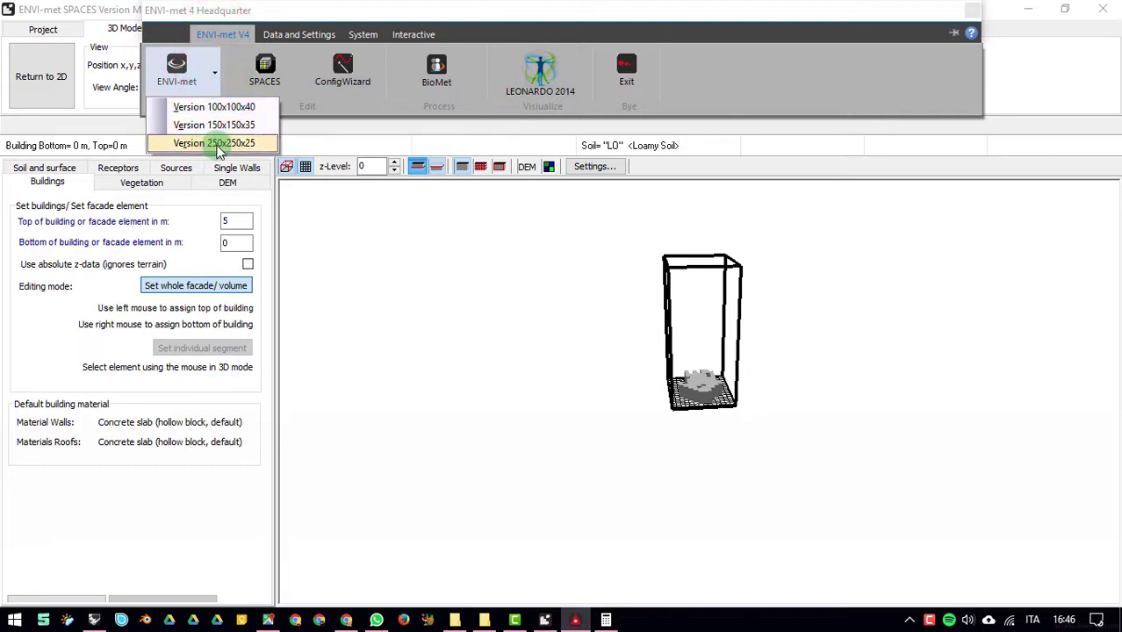
{"action": "left_click", "coordinate": [606, 322]}
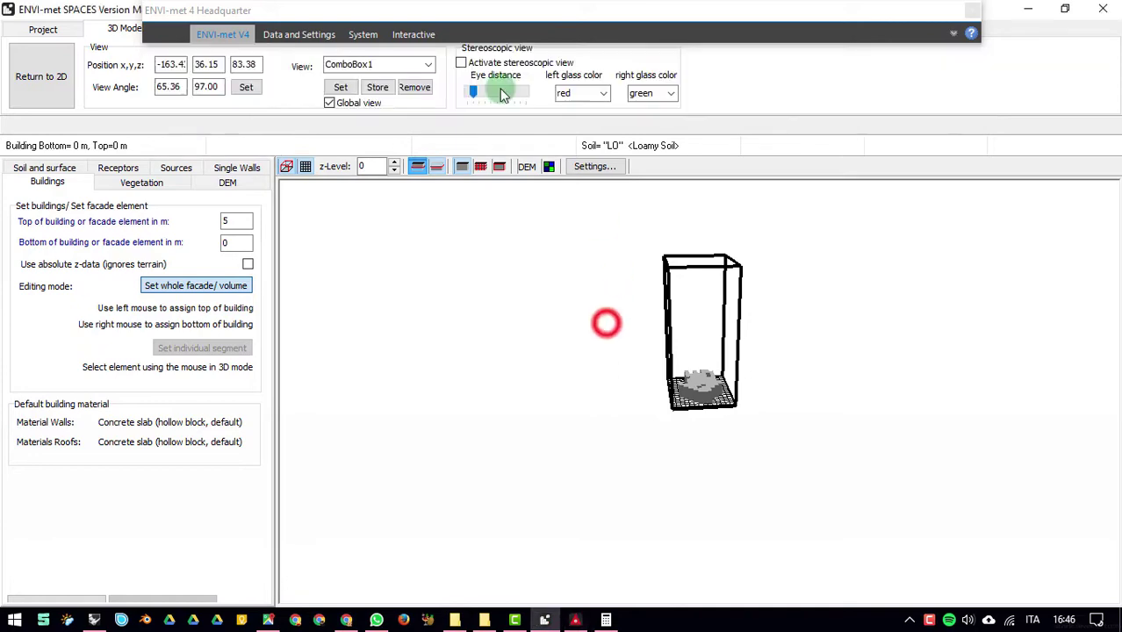
{"action": "left_click", "coordinate": [976, 14]}
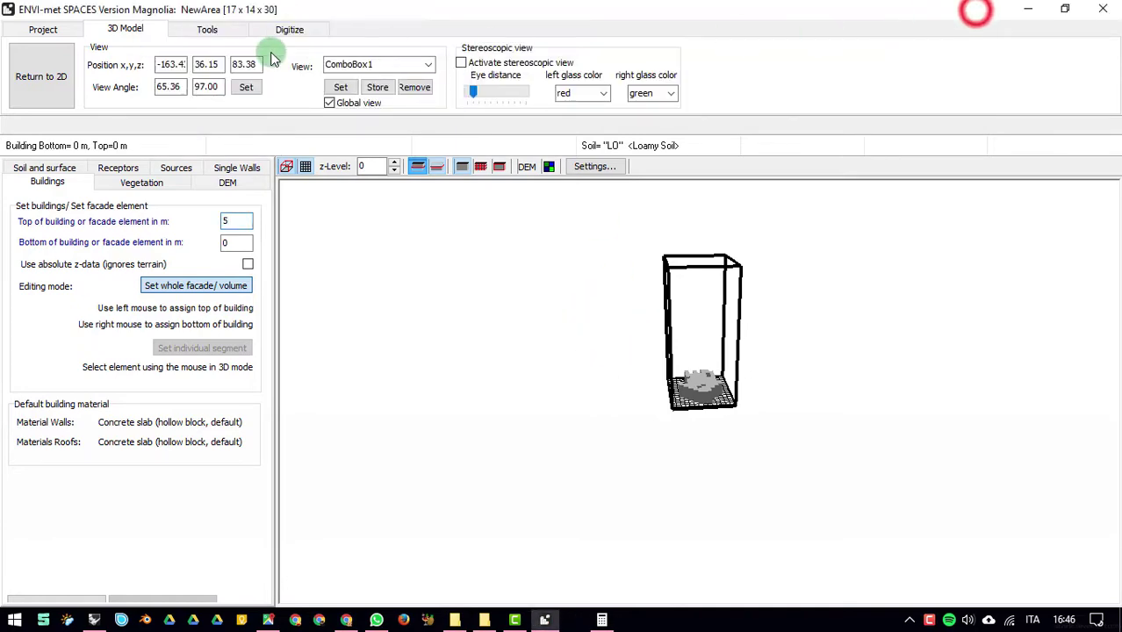
Check the cropped model's distance between building and model border with the Model inspector, and close the analysis
{"action": "left_click", "coordinate": [208, 29]}
{"action": "left_click", "coordinate": [73, 70]}
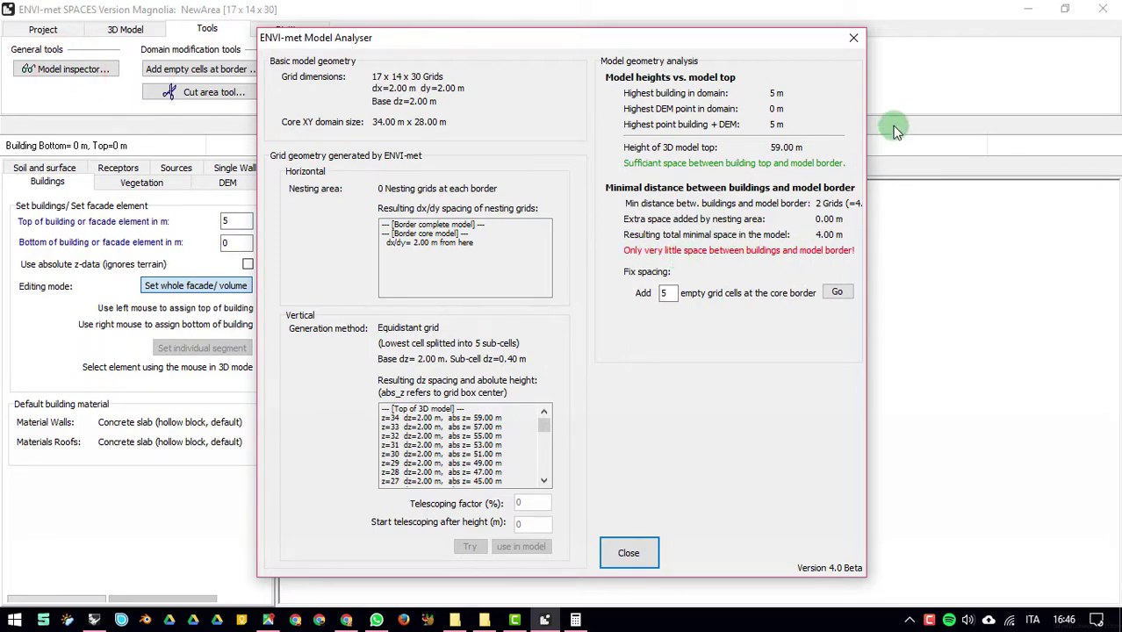
{"action": "left_click", "coordinate": [852, 39]}
Set the number of nesting grids to 3, apply the change, and verify it in the domain settings
{"action": "left_click", "coordinate": [35, 28]}
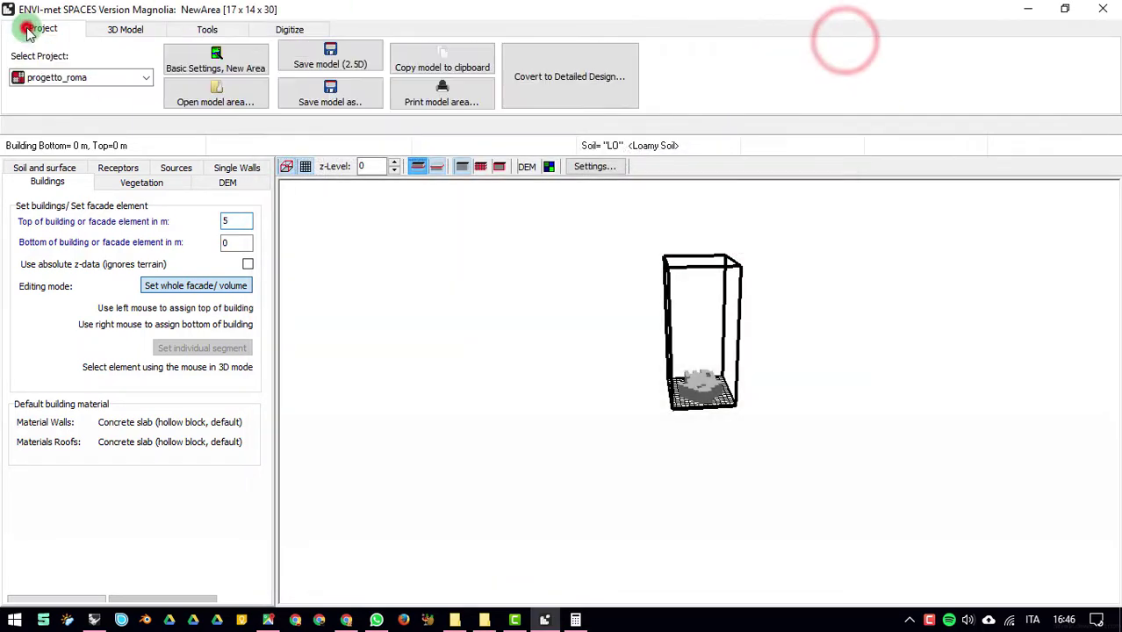
{"action": "left_click", "coordinate": [187, 57]}
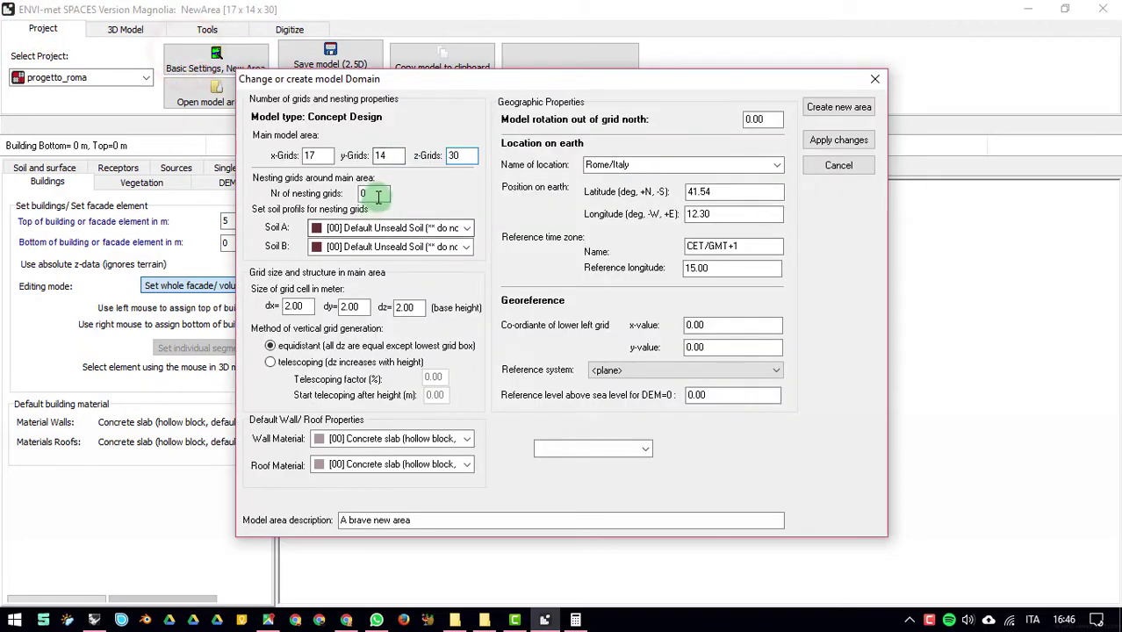
{"action": "left_click", "coordinate": [376, 193]}
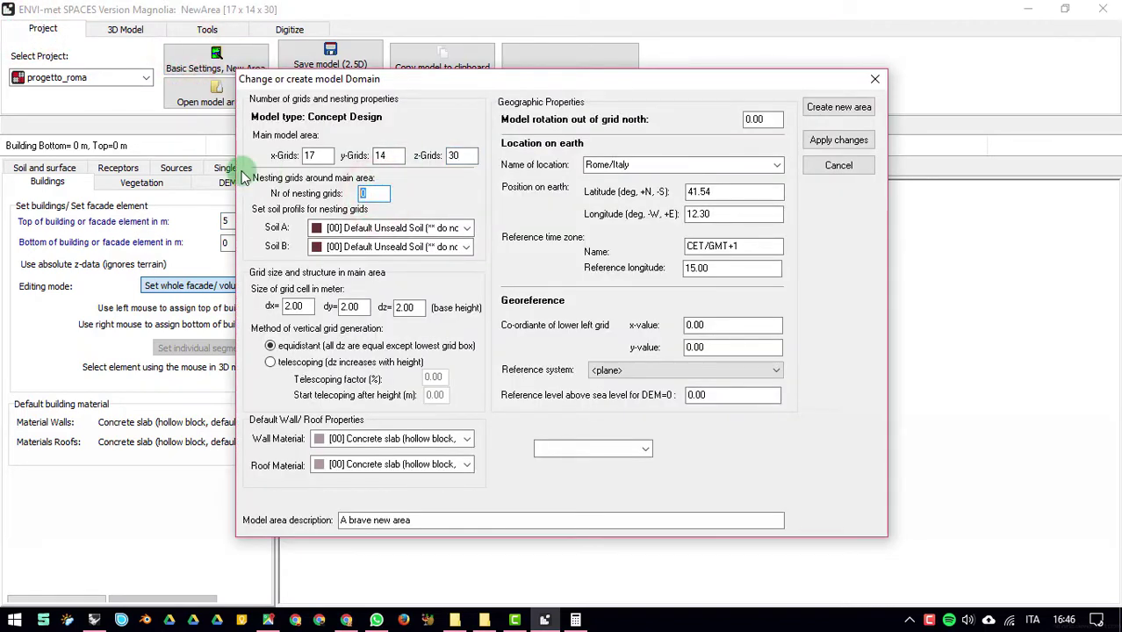
{"action": "type", "text": "3"}
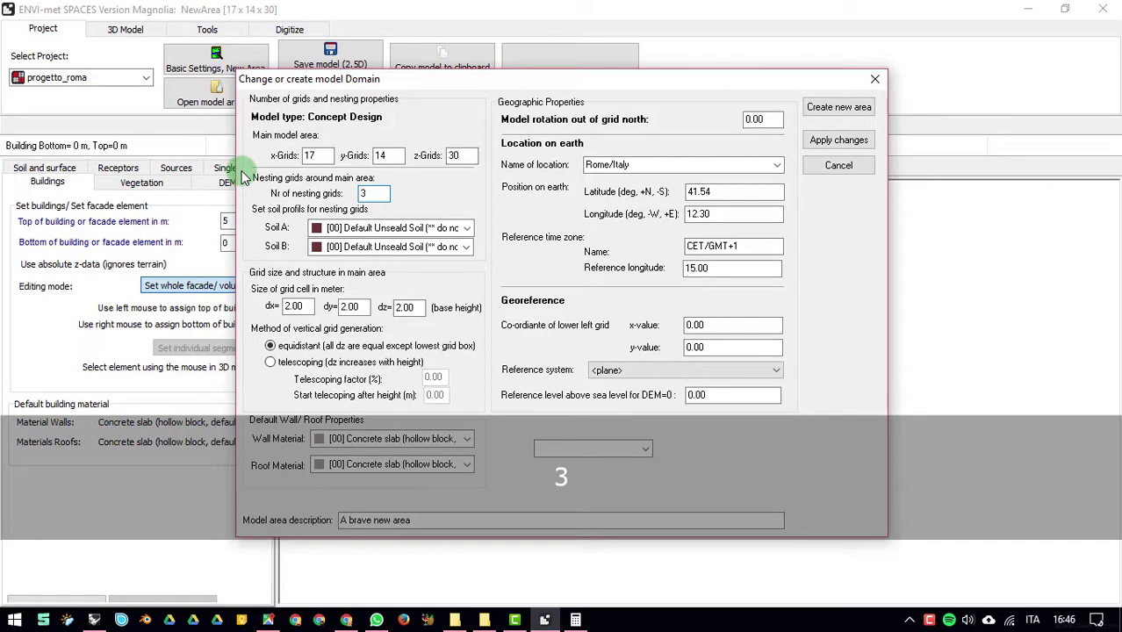
{"action": "left_click", "coordinate": [839, 140]}
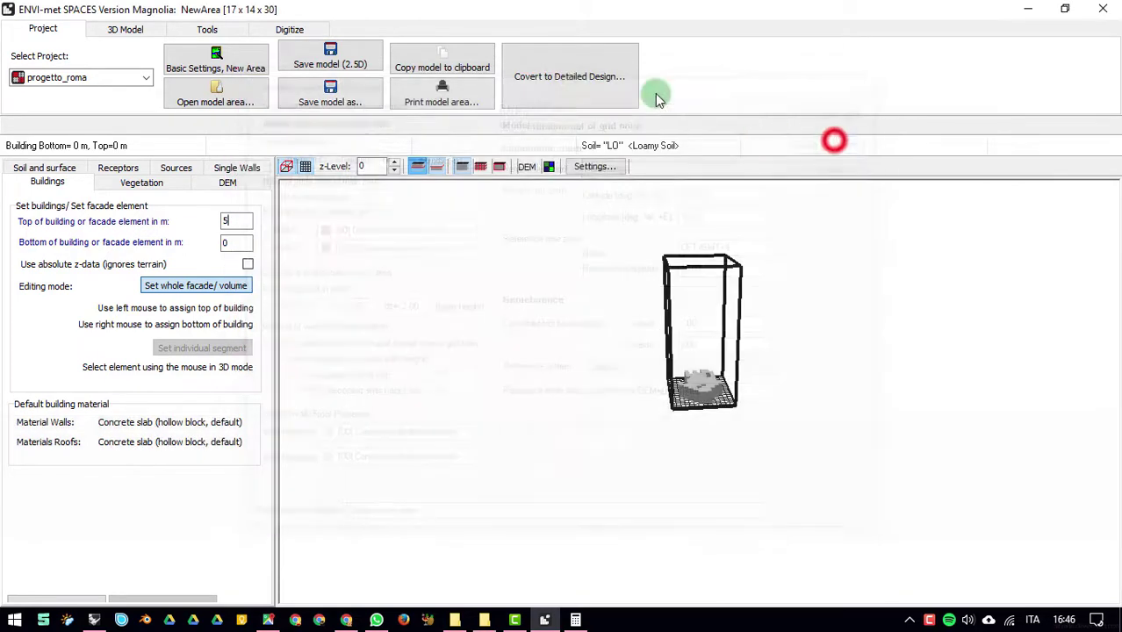
{"action": "left_click", "coordinate": [216, 57]}
{"action": "left_click", "coordinate": [865, 79]}
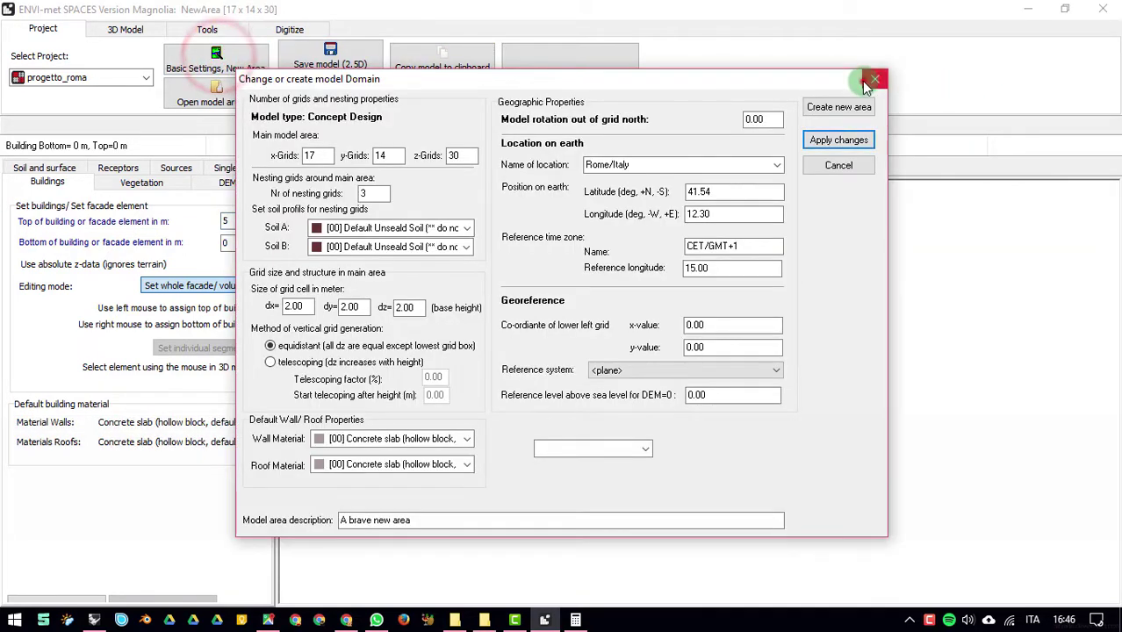
Check the extra space added by the nesting grids with the Model inspector, and close the analysis
{"action": "left_click", "coordinate": [125, 29]}
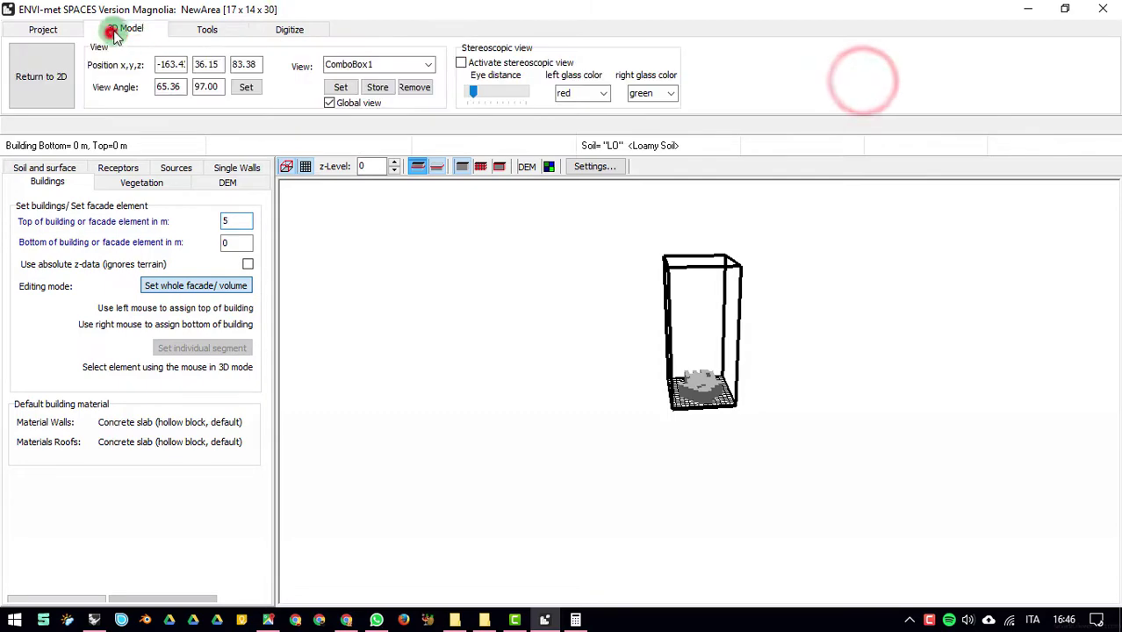
{"action": "left_click", "coordinate": [207, 29]}
{"action": "left_click", "coordinate": [79, 68]}
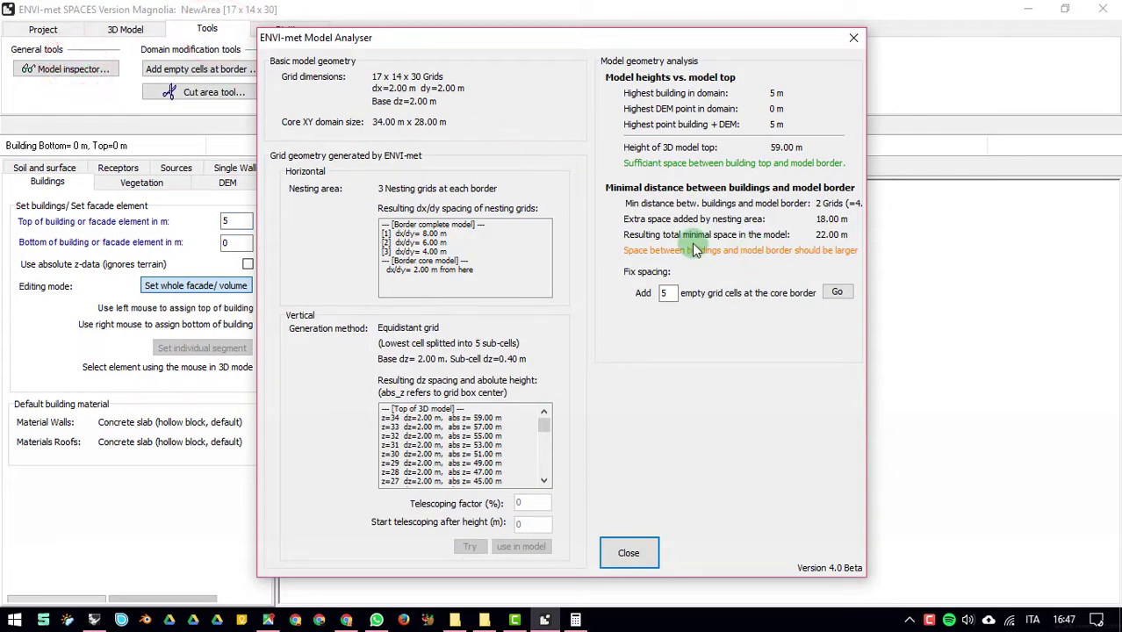
{"action": "left_click", "coordinate": [853, 37]}
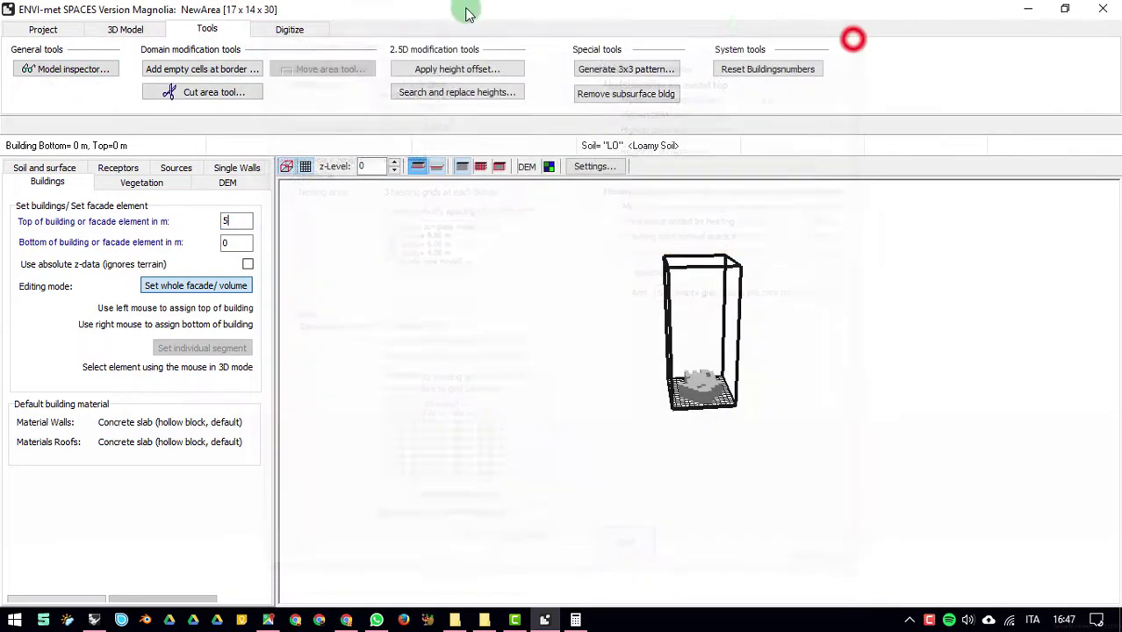
Set the number of nesting grids around the main area to 5 and apply the change
{"action": "left_click", "coordinate": [46, 32]}
{"action": "left_click", "coordinate": [254, 62]}
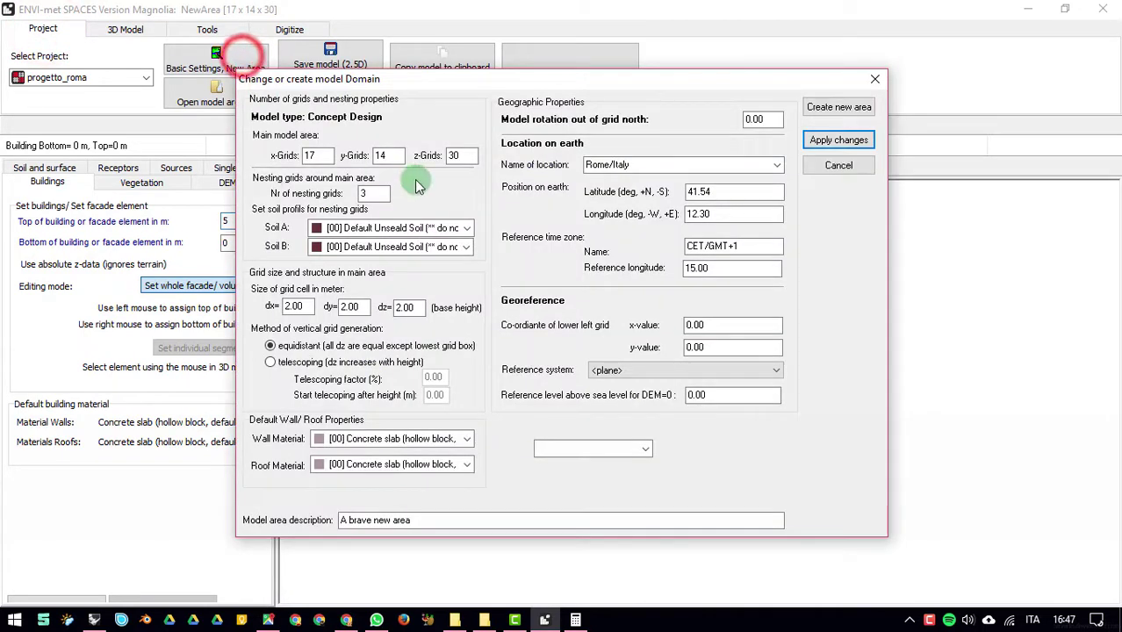
{"action": "left_click", "coordinate": [375, 193]}
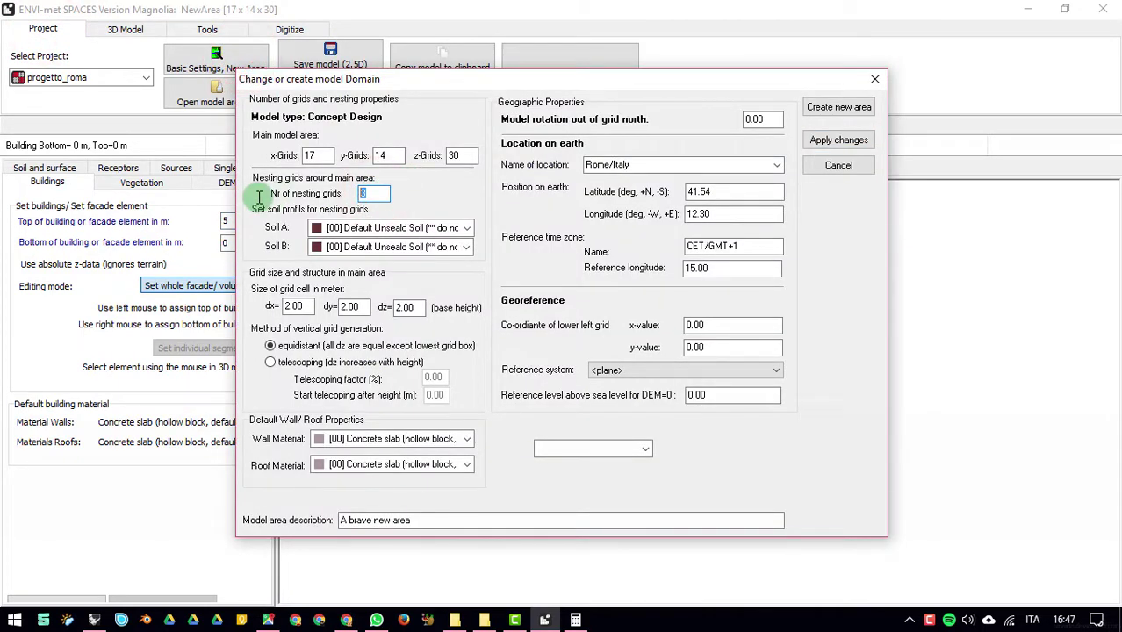
{"action": "left_click", "coordinate": [303, 306]}
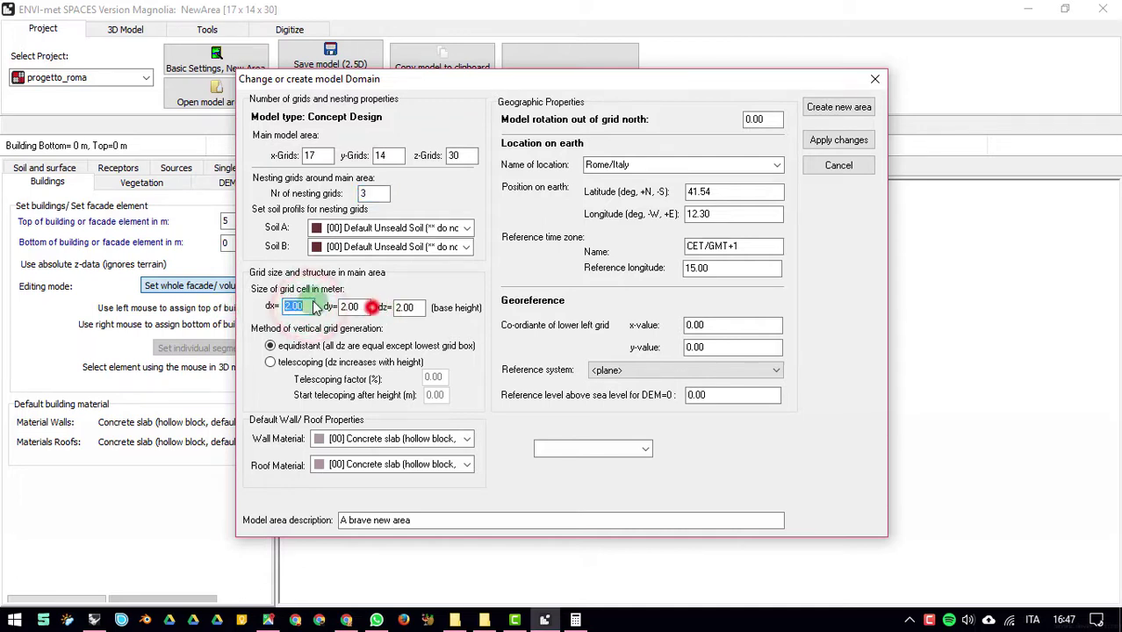
{"action": "left_click", "coordinate": [357, 305]}
{"action": "left_click", "coordinate": [374, 194]}
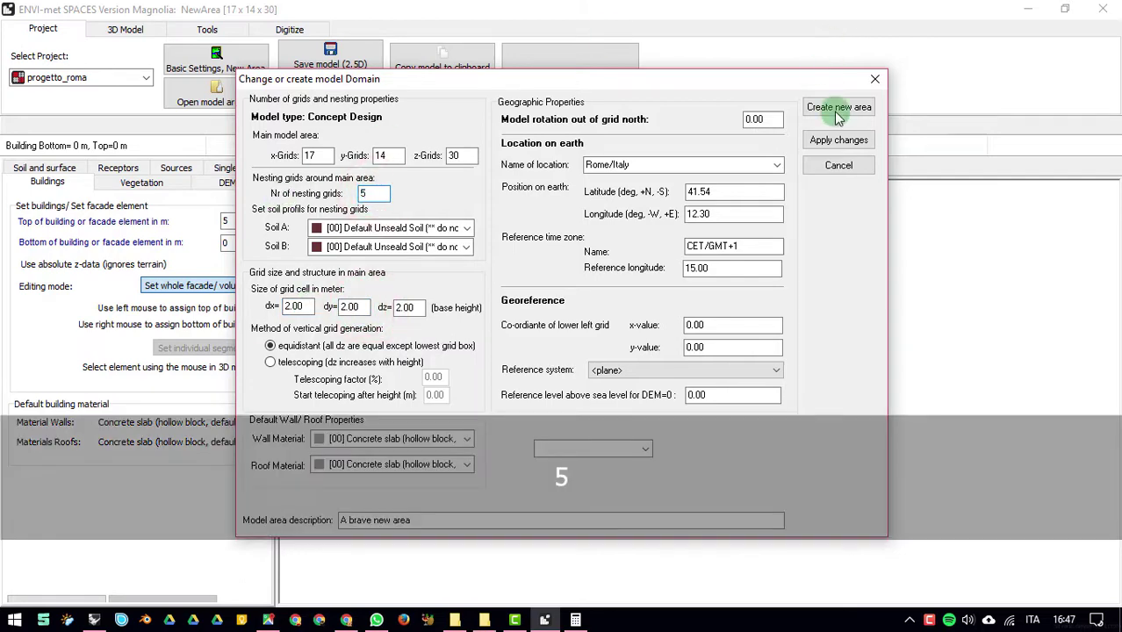
{"action": "left_click", "coordinate": [839, 141]}
Check the spacing between buildings and model border with the Model inspector, and close the analysis
{"action": "left_click", "coordinate": [207, 29]}
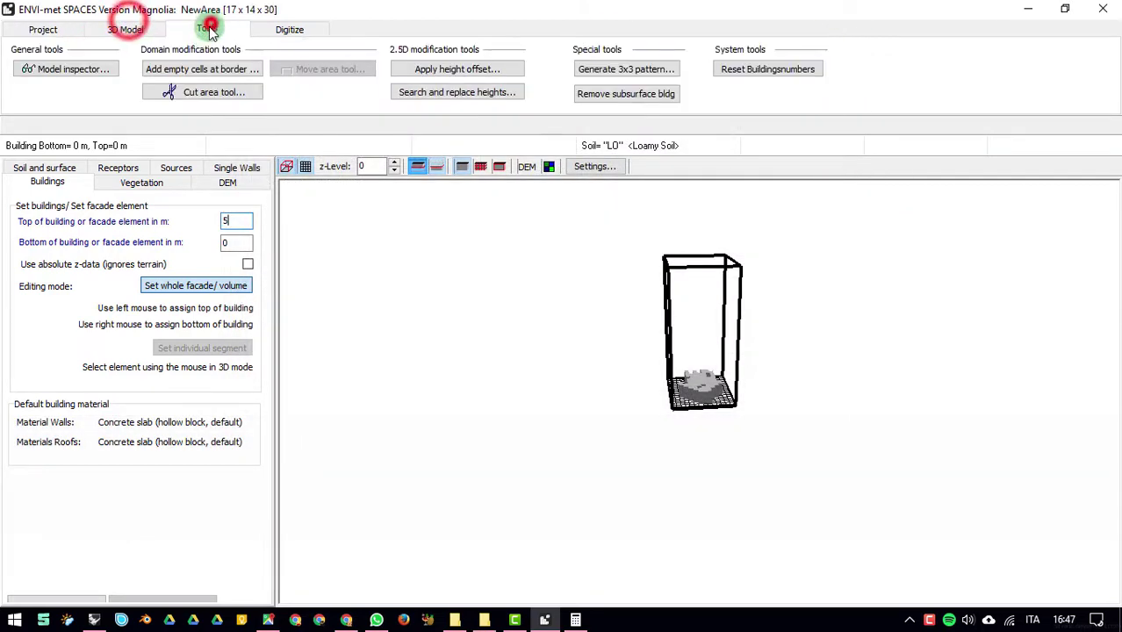
{"action": "left_click", "coordinate": [72, 68]}
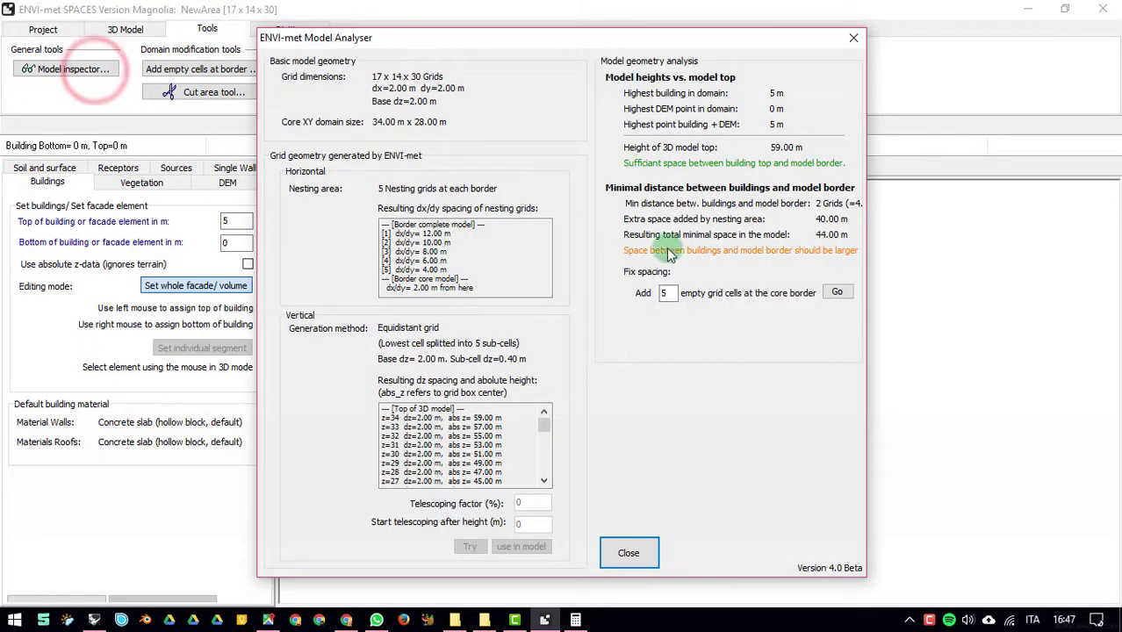
{"action": "left_click", "coordinate": [854, 38]}
Raise the number of nesting grids in the domain settings to 6 and apply the change
{"action": "left_click", "coordinate": [42, 29]}
{"action": "left_click", "coordinate": [211, 69]}
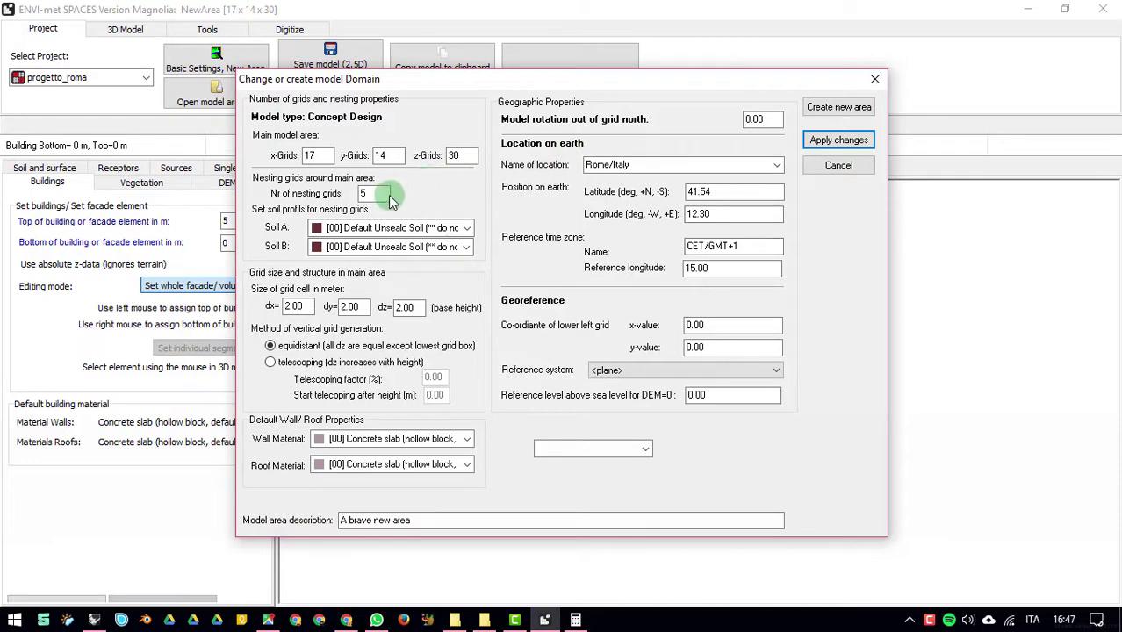
{"action": "double_click", "coordinate": [378, 194]}
{"action": "type", "text": "6"}
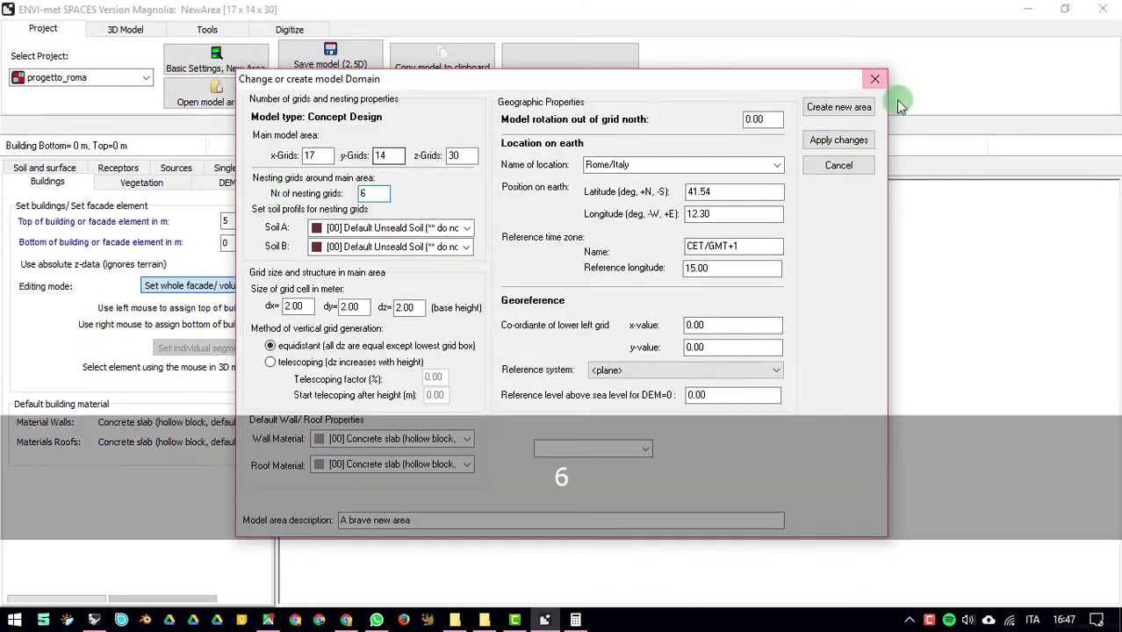
{"action": "left_click", "coordinate": [838, 140]}
Check with the Model inspector whether the increased nesting grids give enough border space, and close the analysis
{"action": "left_click", "coordinate": [207, 29]}
{"action": "left_click", "coordinate": [63, 66]}
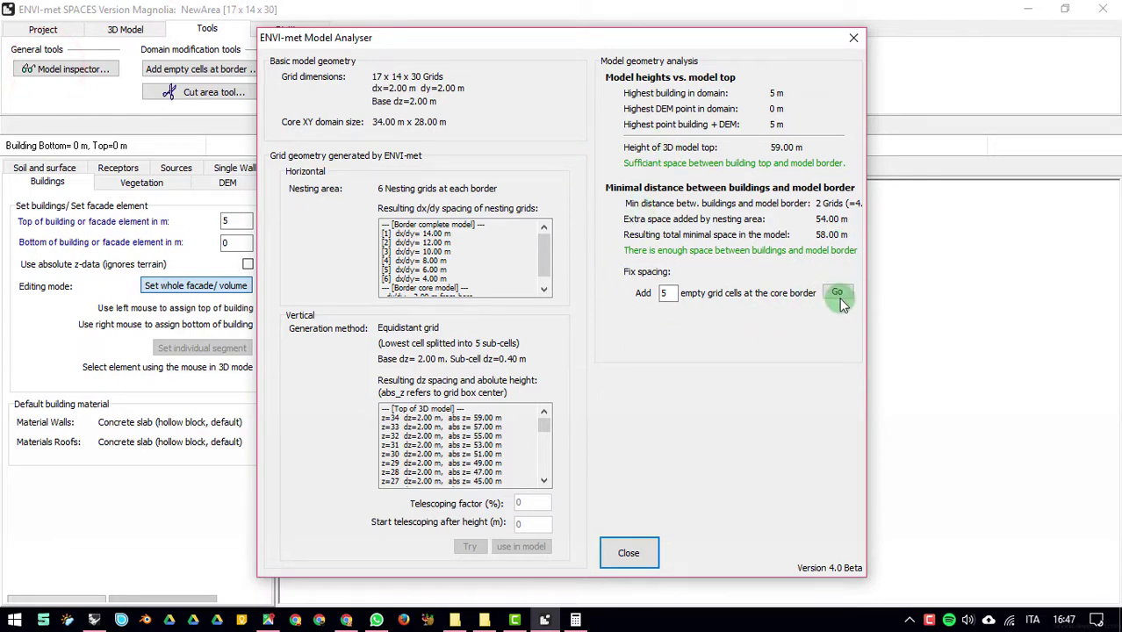
{"action": "left_click", "coordinate": [627, 555]}
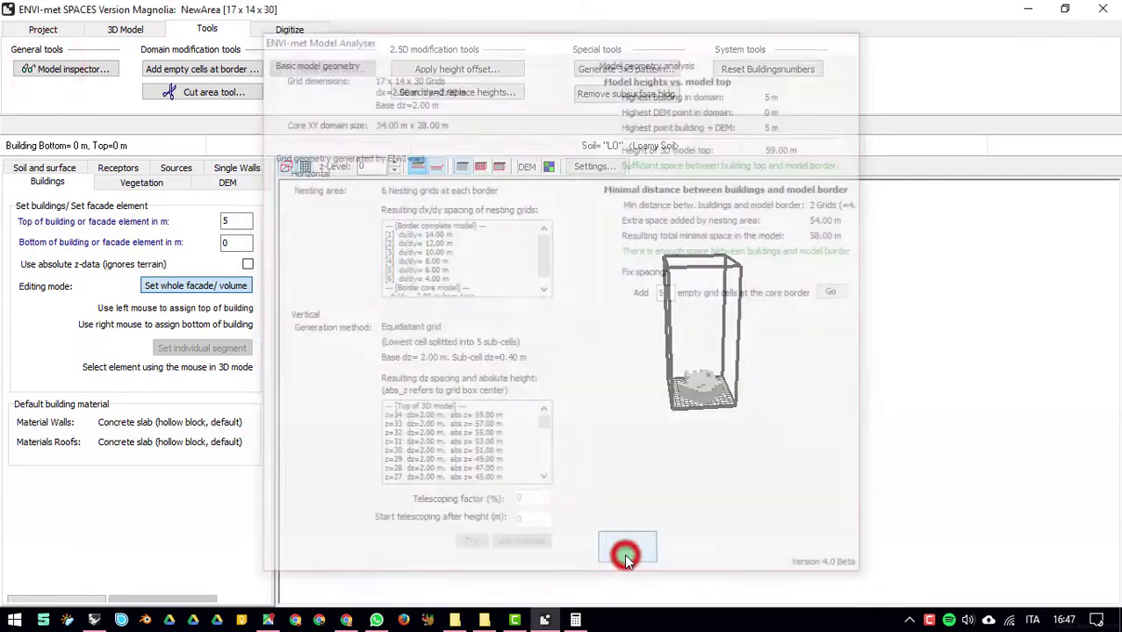
Reopen the domain settings and examine the dx, dy and dz grid cell sizes of the main area
{"action": "left_click", "coordinate": [35, 29]}
{"action": "left_click", "coordinate": [202, 59]}
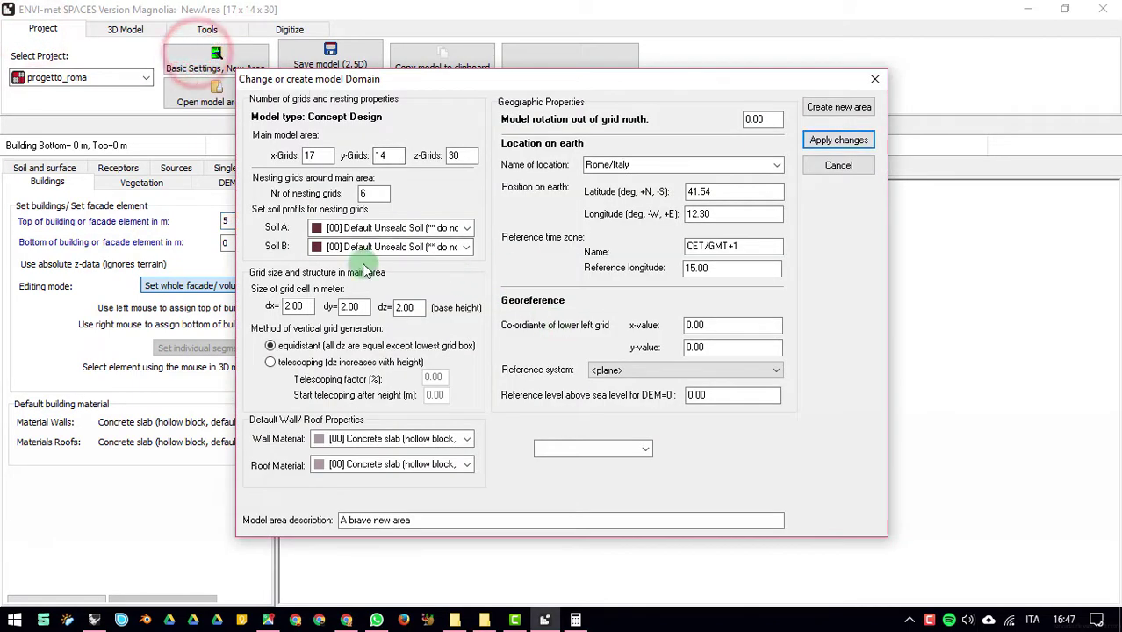
{"action": "double_click", "coordinate": [294, 307]}
{"action": "double_click", "coordinate": [350, 306]}
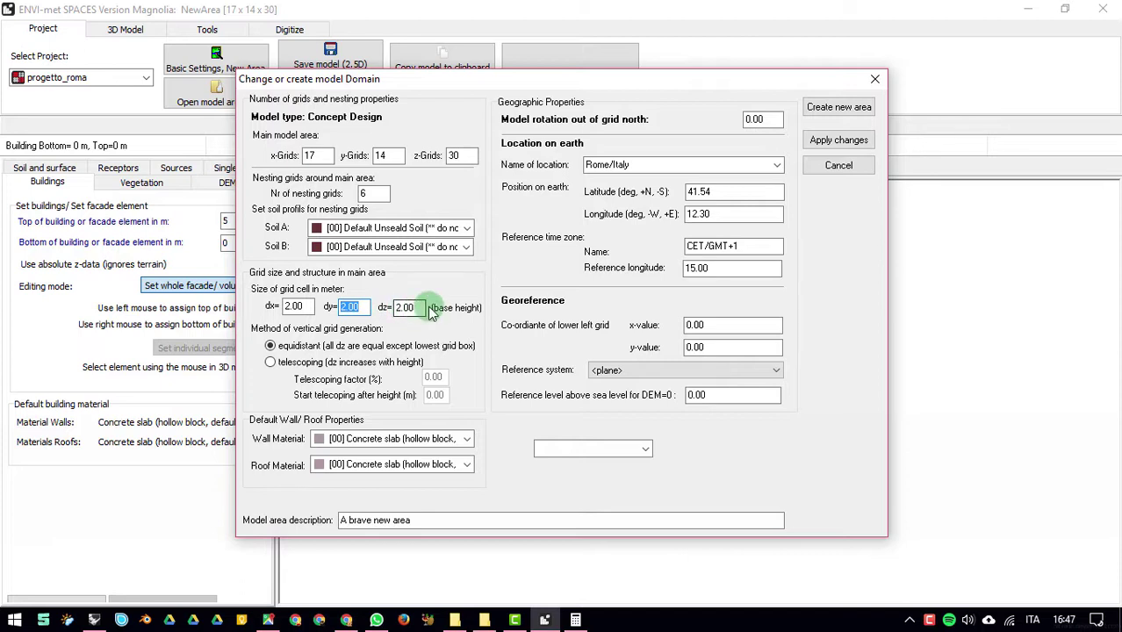
{"action": "double_click", "coordinate": [407, 306]}
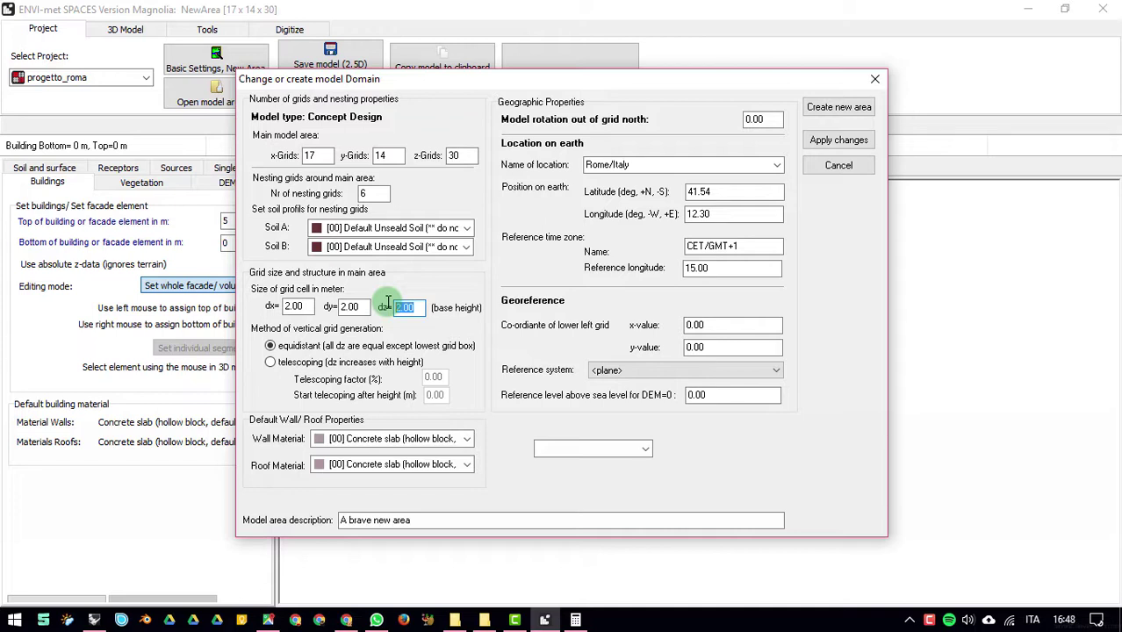
{"action": "left_click", "coordinate": [294, 305]}
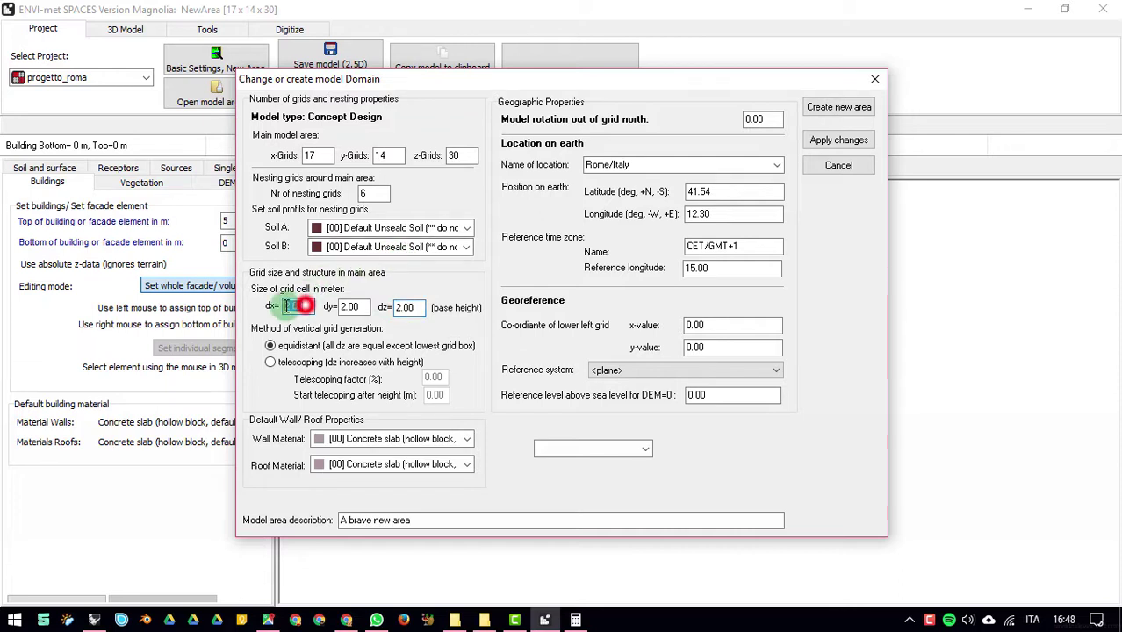
{"action": "left_click", "coordinate": [360, 307]}
{"action": "left_click", "coordinate": [301, 305]}
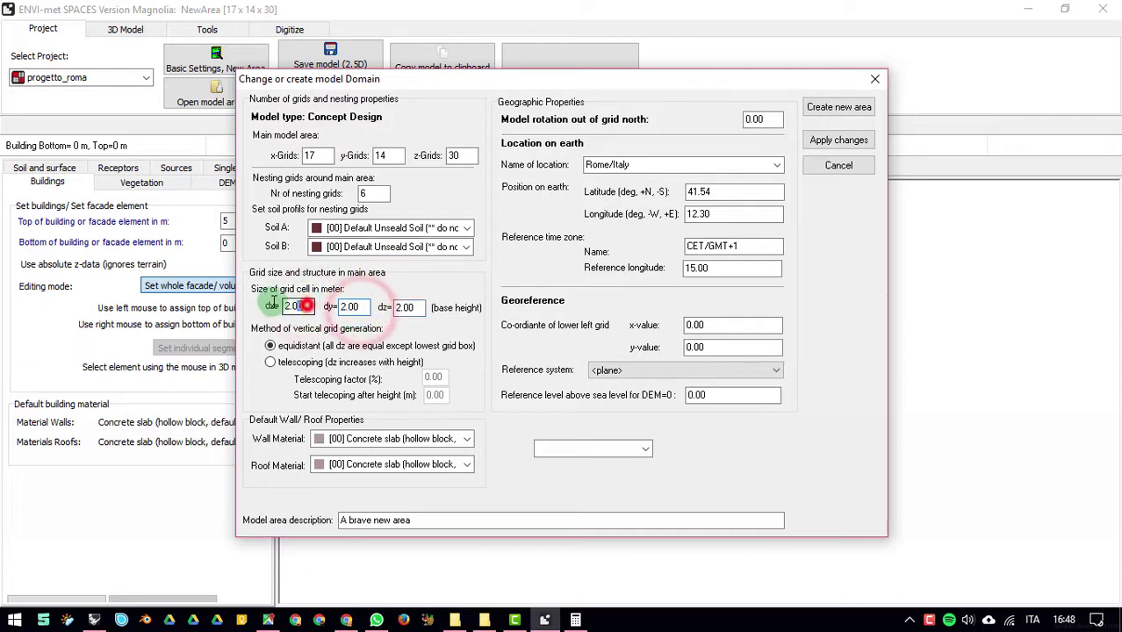
{"action": "left_click", "coordinate": [353, 307]}
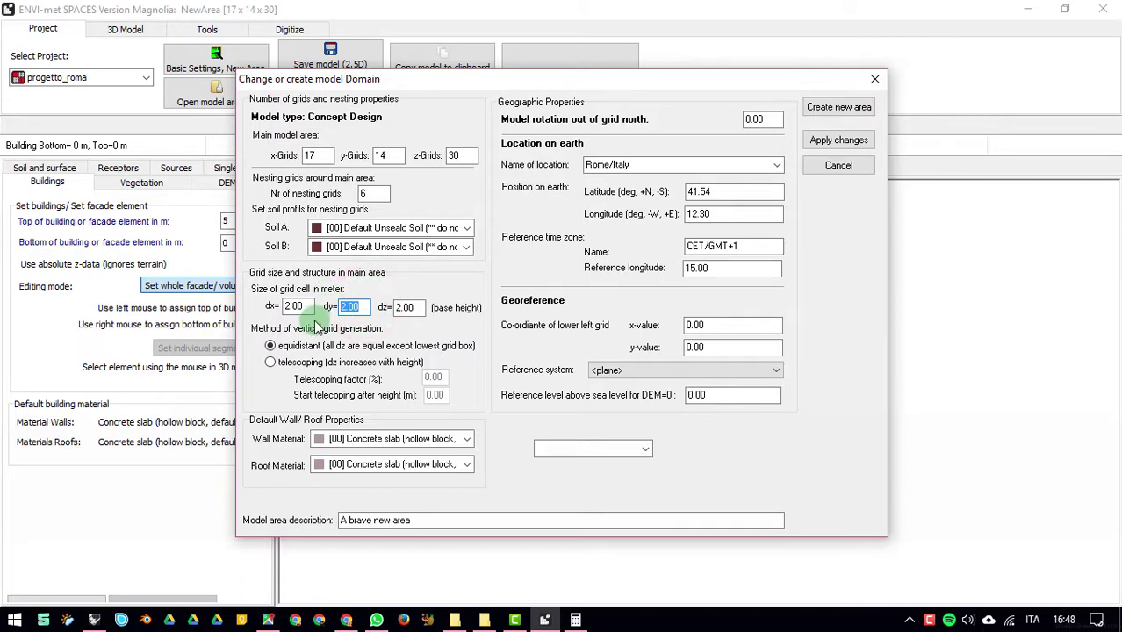
Set the horizontal grid cell size to 5 m for both dx and dy
{"action": "left_click", "coordinate": [299, 306]}
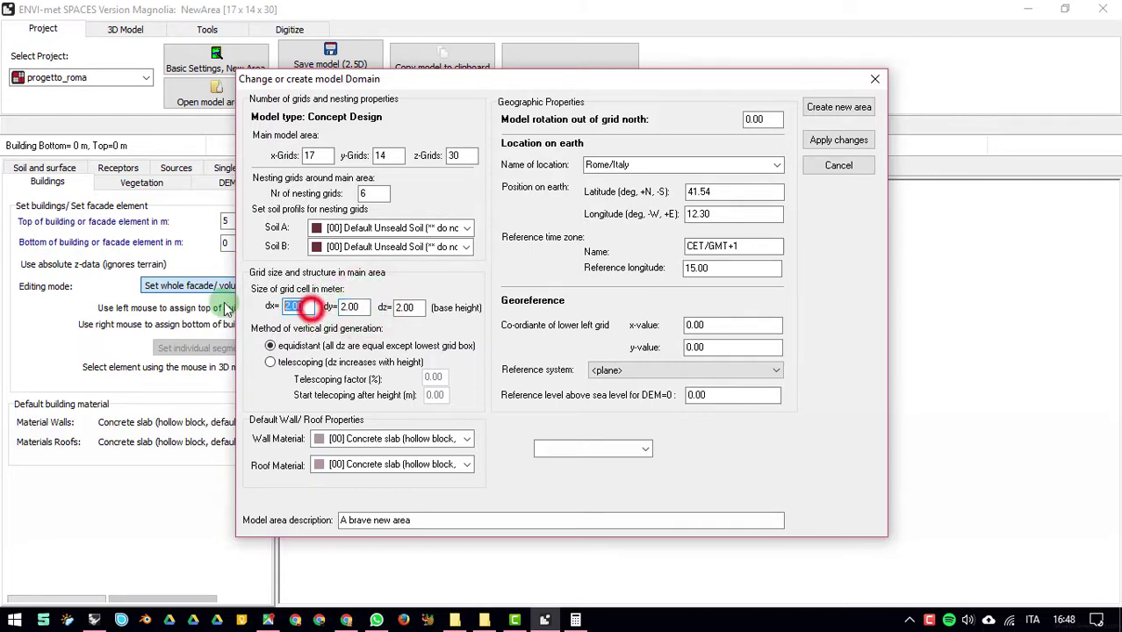
{"action": "type", "text": "5"}
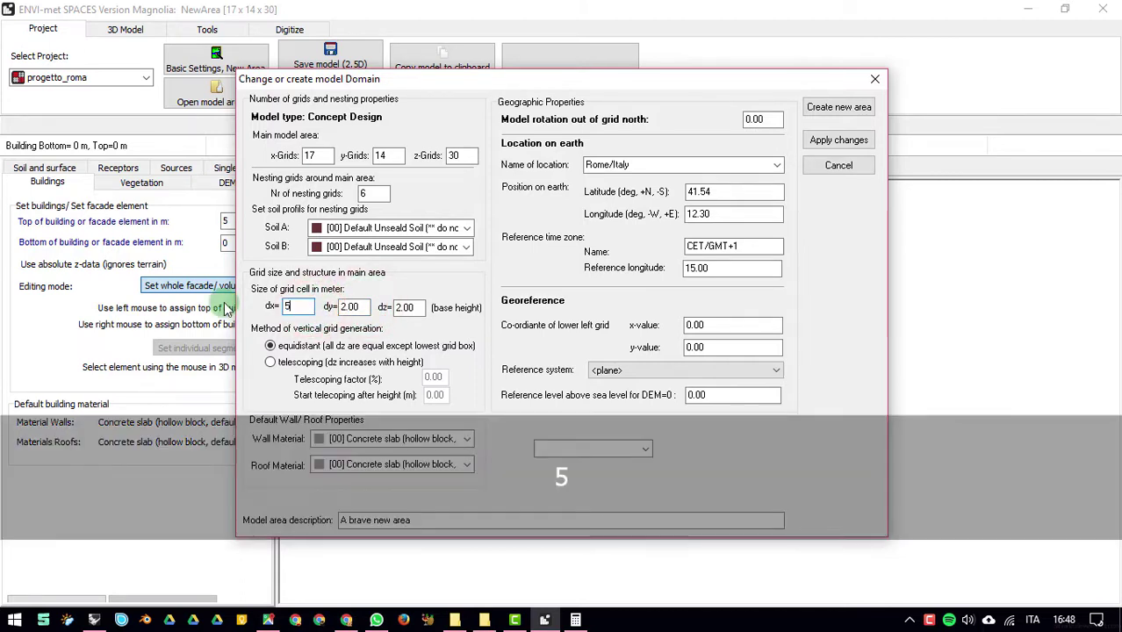
{"action": "left_click", "coordinate": [356, 307]}
{"action": "type", "text": "5"}
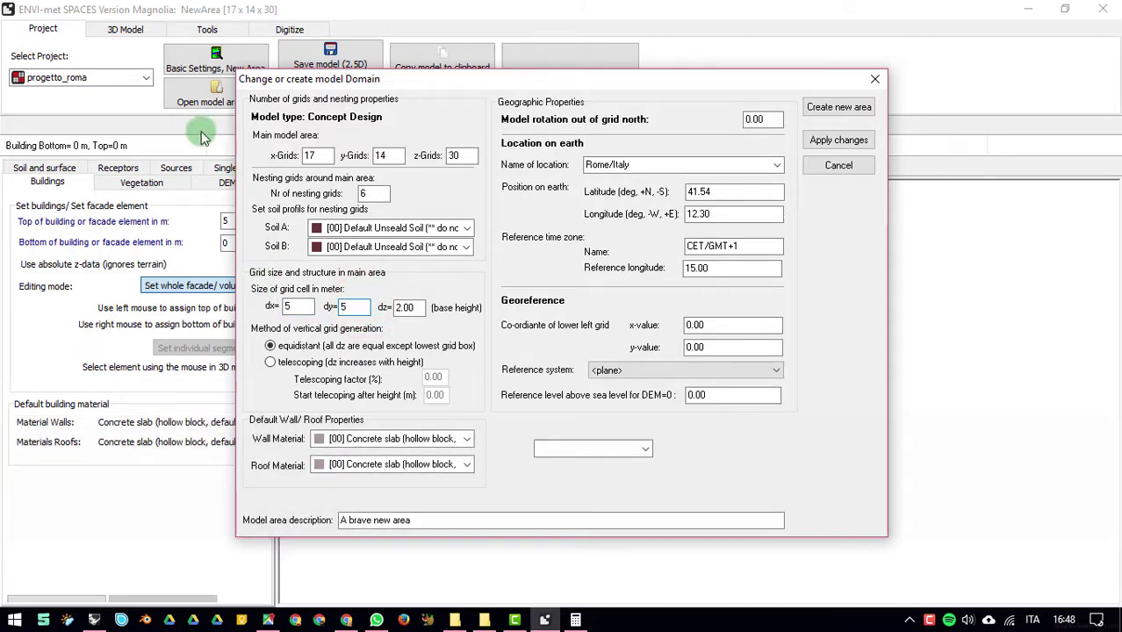
{"action": "left_click", "coordinate": [409, 307]}
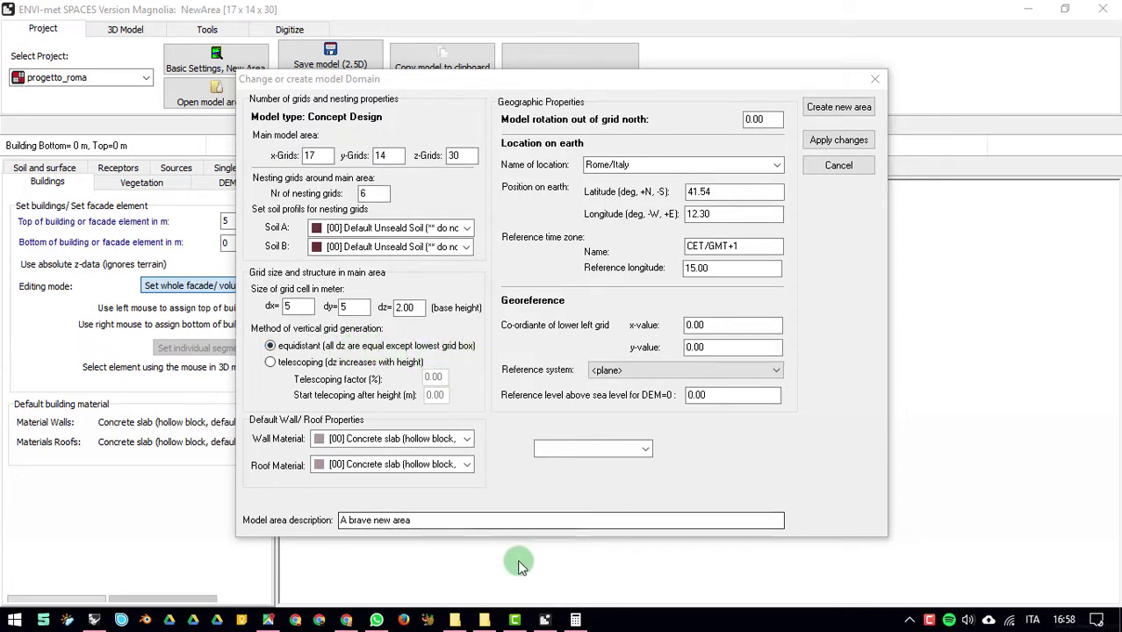
Switch to Chrome, study the vertical grid types on the ENVI-met Concepts of Vertical Grids page, and return to ENVI-met Spaces
{"action": "mouse_move", "coordinate": [567, 614]}
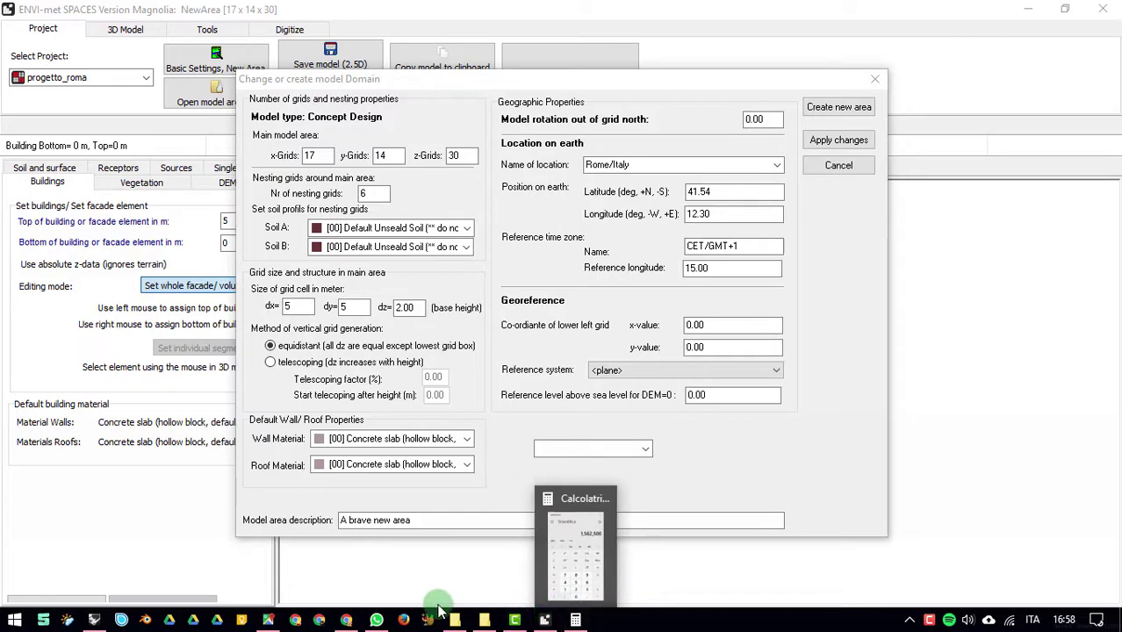
{"action": "mouse_move", "coordinate": [378, 620]}
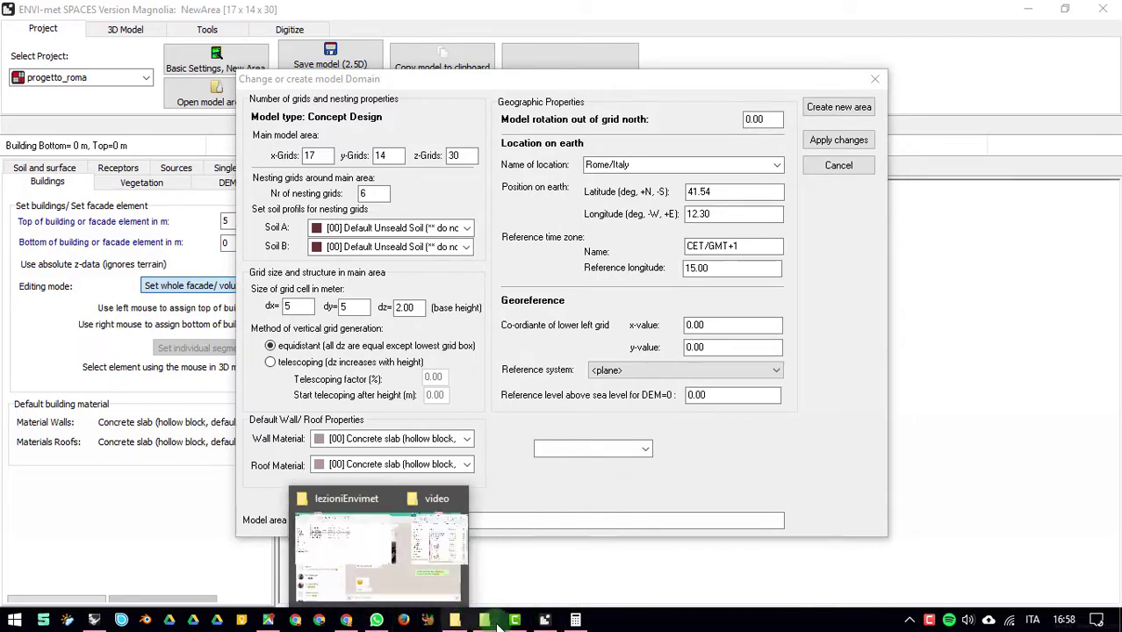
{"action": "left_click", "coordinate": [348, 621]}
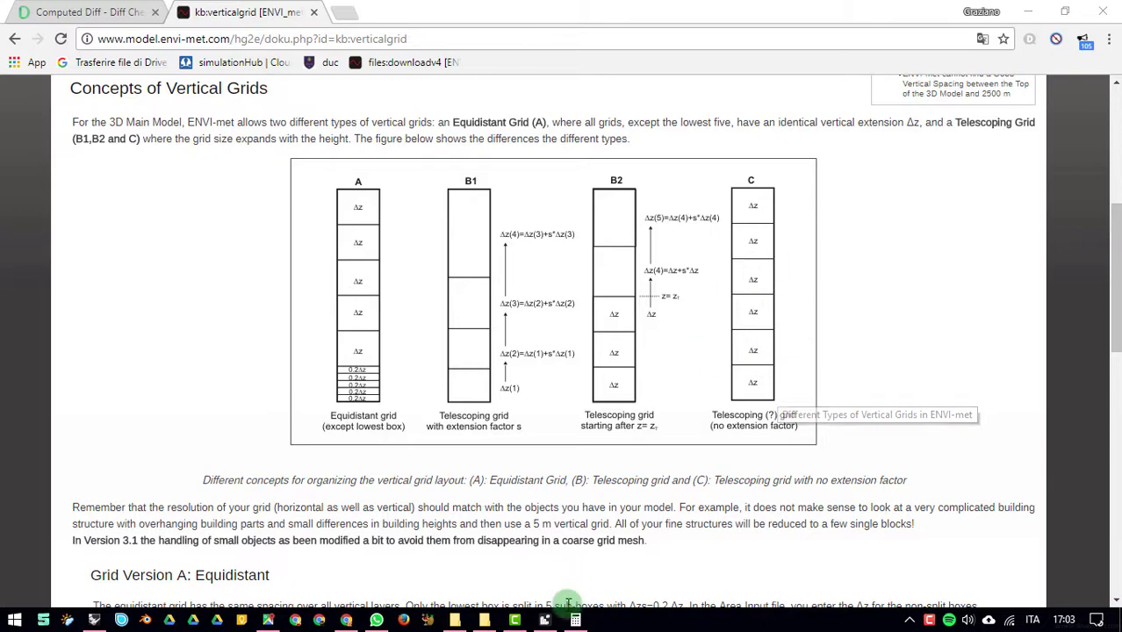
{"action": "left_click", "coordinate": [545, 620]}
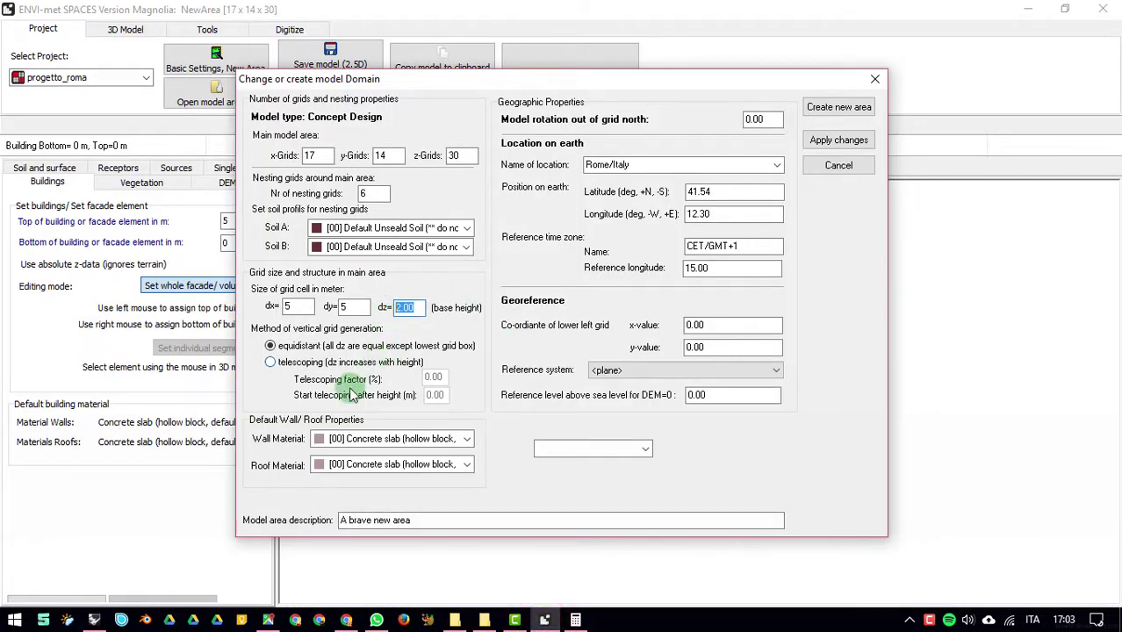
Select telescoping as the vertical grid generation method and apply the domain changes
{"action": "left_click", "coordinate": [275, 364]}
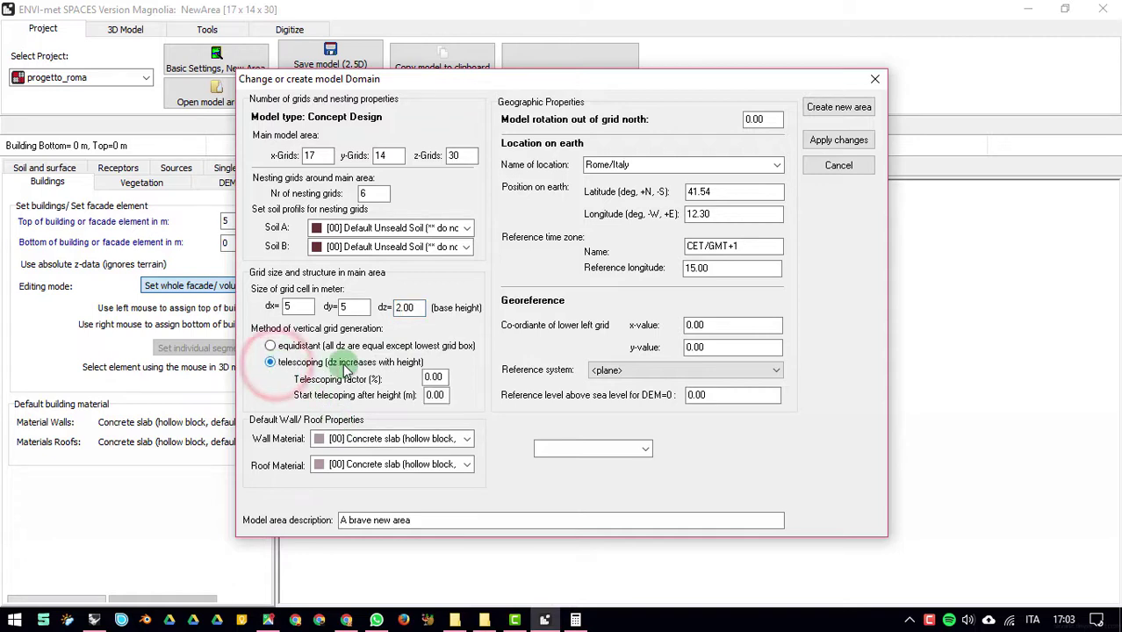
{"action": "left_click", "coordinate": [436, 378]}
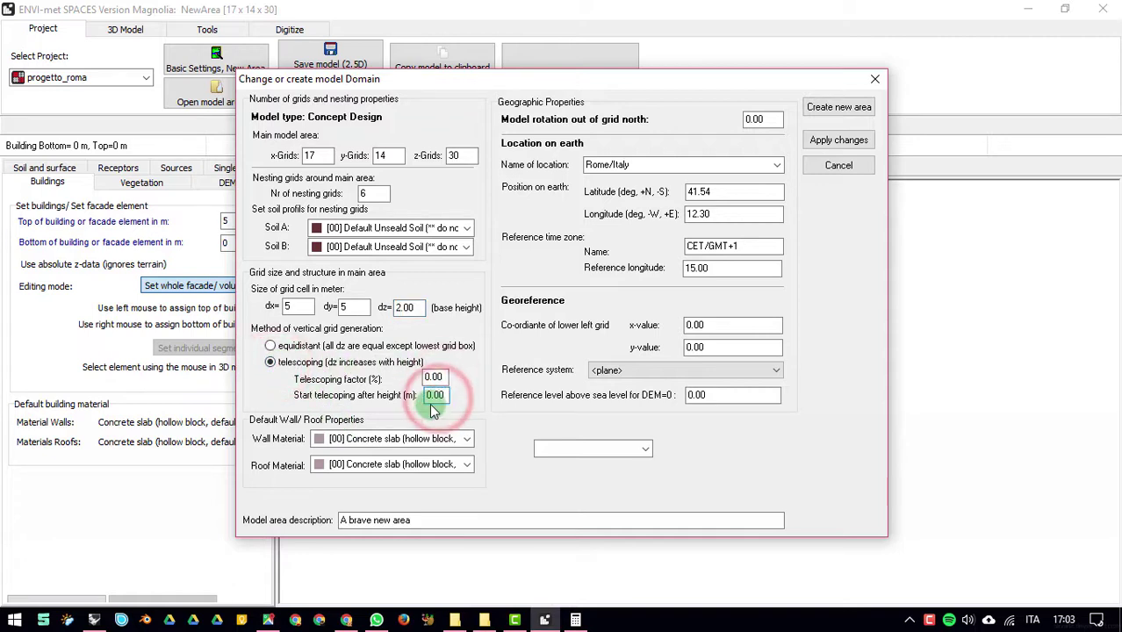
{"action": "left_click", "coordinate": [436, 378]}
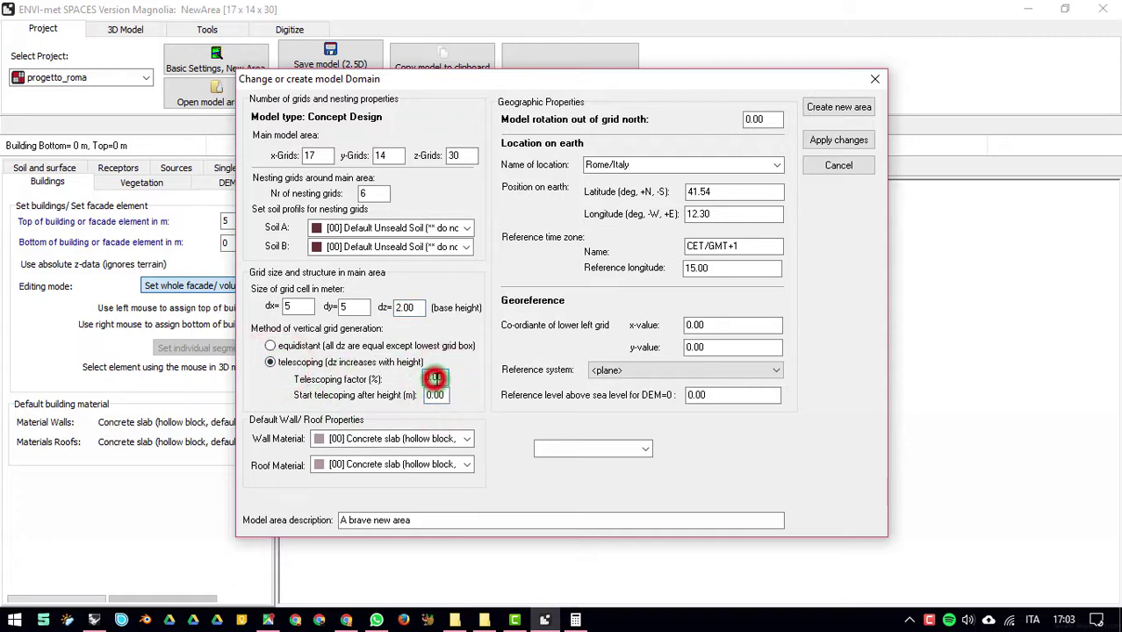
{"action": "left_click", "coordinate": [838, 139]}
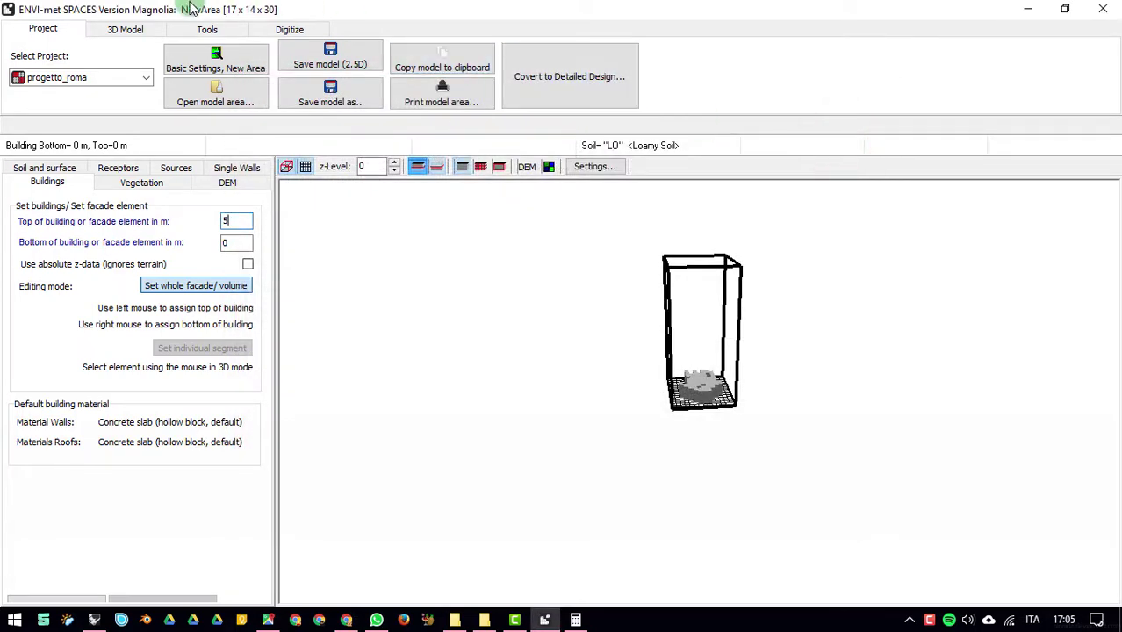
Examine the nesting grid spacing and the vertical dz spacing of the changed domain in the Model inspector
{"action": "left_click", "coordinate": [138, 29]}
{"action": "left_click", "coordinate": [211, 28]}
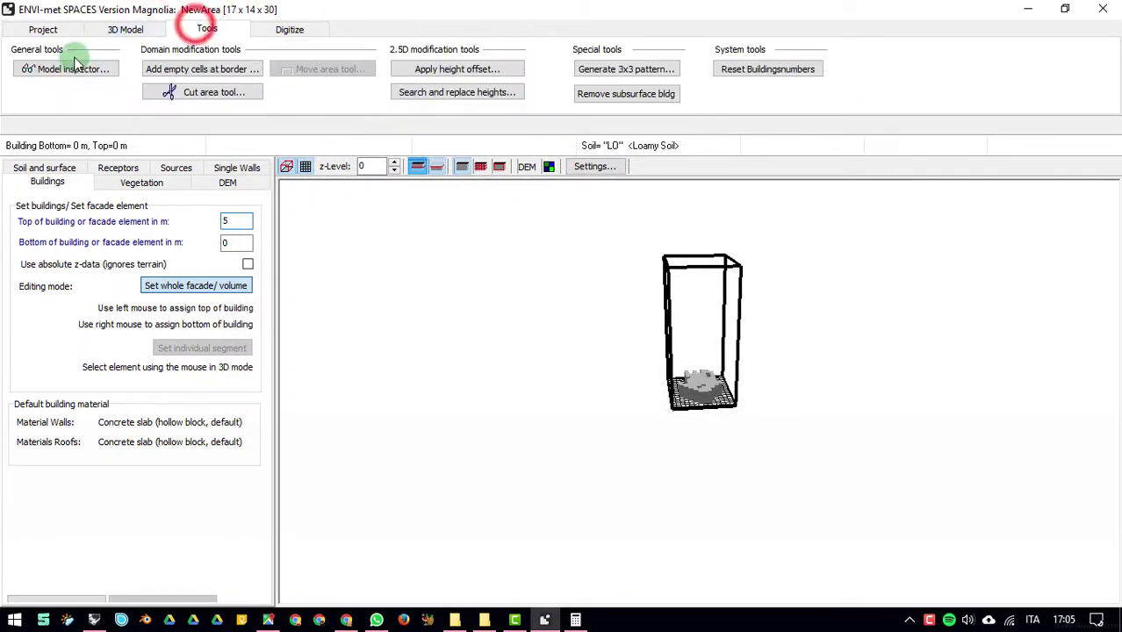
{"action": "left_click", "coordinate": [70, 70]}
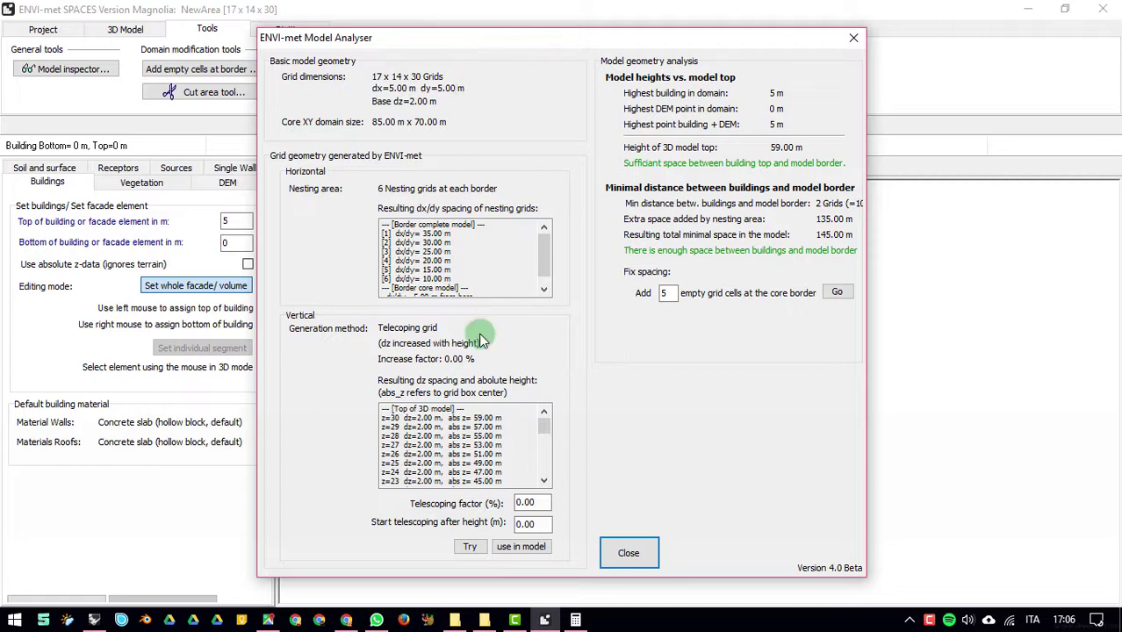
{"action": "scroll", "coordinate": [544, 255], "scroll_direction": "down", "scroll_amount": 1}
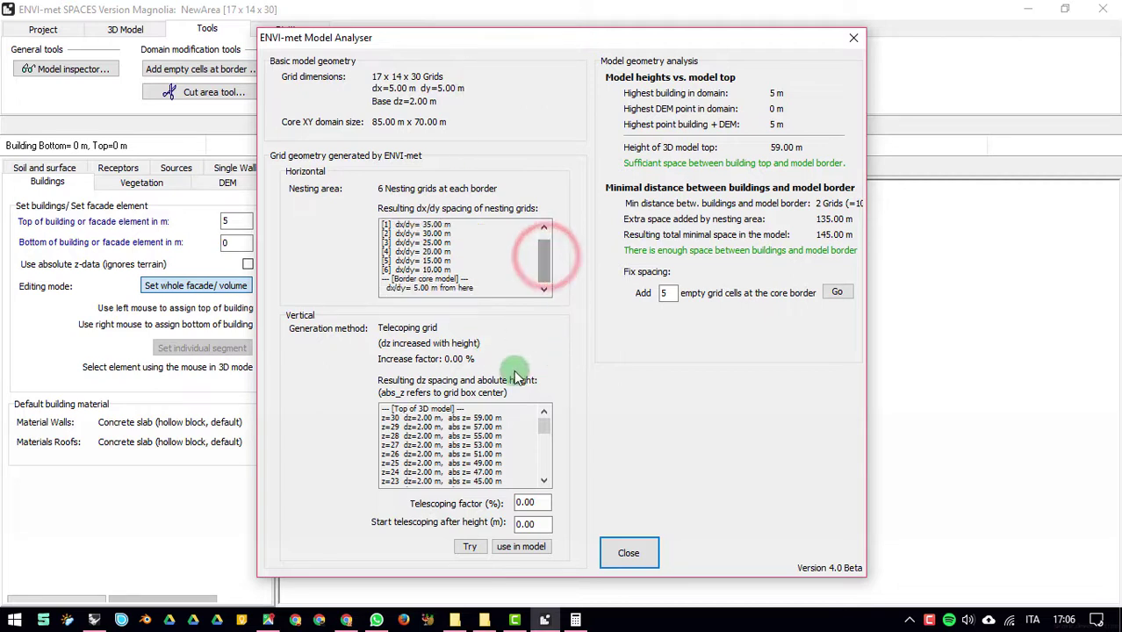
{"action": "mouse_move", "coordinate": [548, 428]}
{"action": "left_mouse_down"}
{"action": "mouse_move", "coordinate": [545, 482]}
{"action": "mouse_move", "coordinate": [563, 431]}
{"action": "left_mouse_up"}
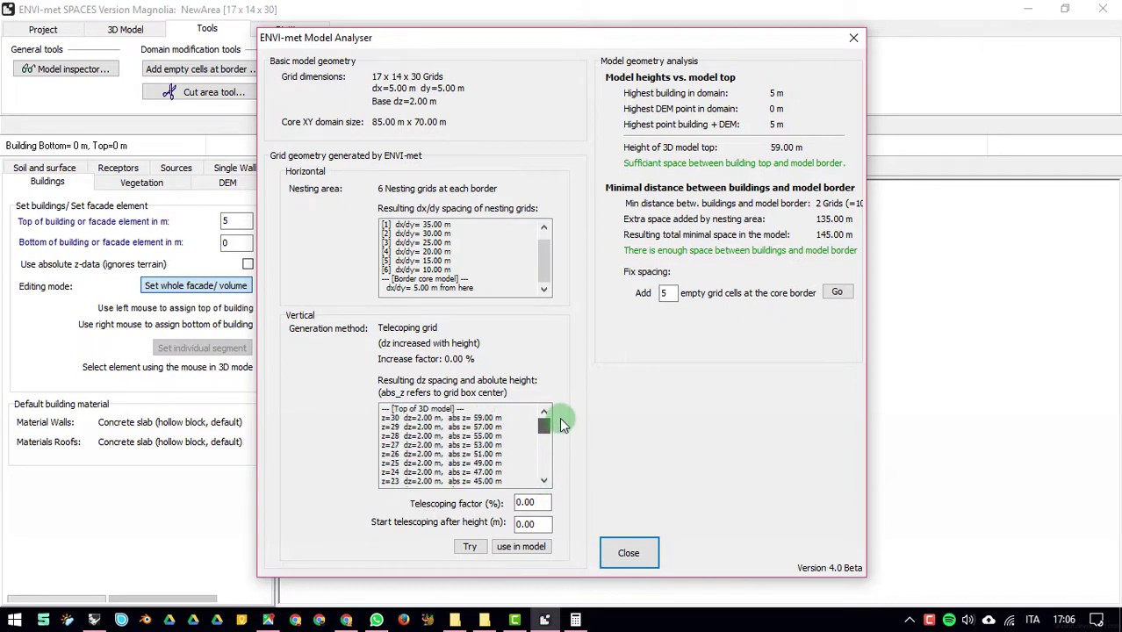
{"action": "mouse_move", "coordinate": [544, 254]}
{"action": "left_mouse_down"}
{"action": "mouse_move", "coordinate": [547, 233]}
{"action": "mouse_move", "coordinate": [545, 264]}
{"action": "left_mouse_up"}
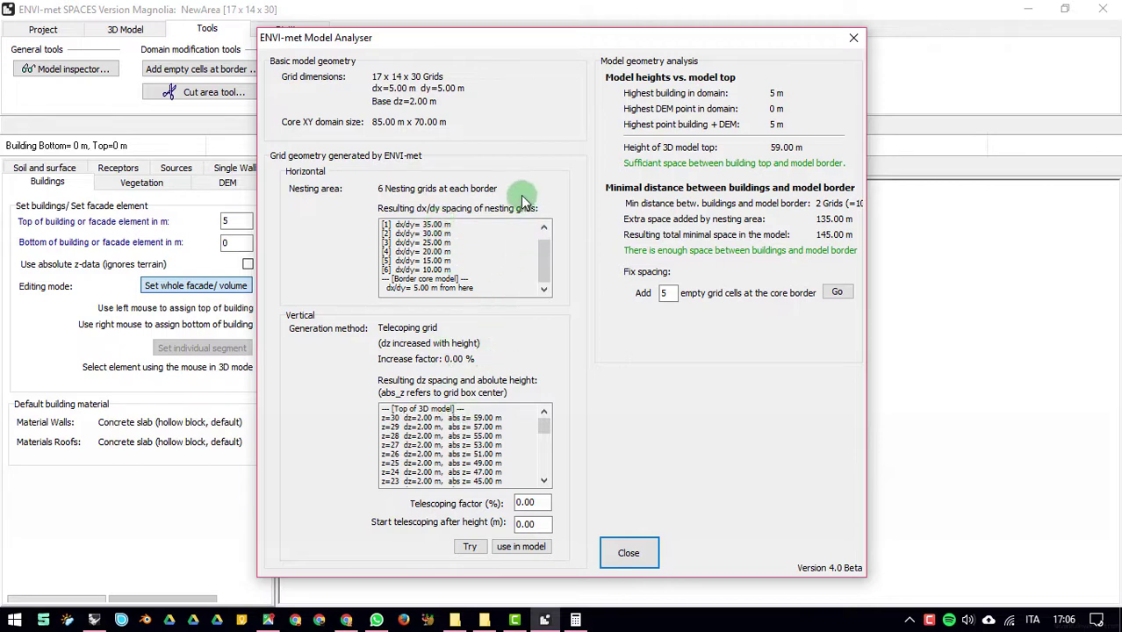
{"action": "left_click_drag", "start_coordinate": [542, 256], "coordinate": [545, 250]}
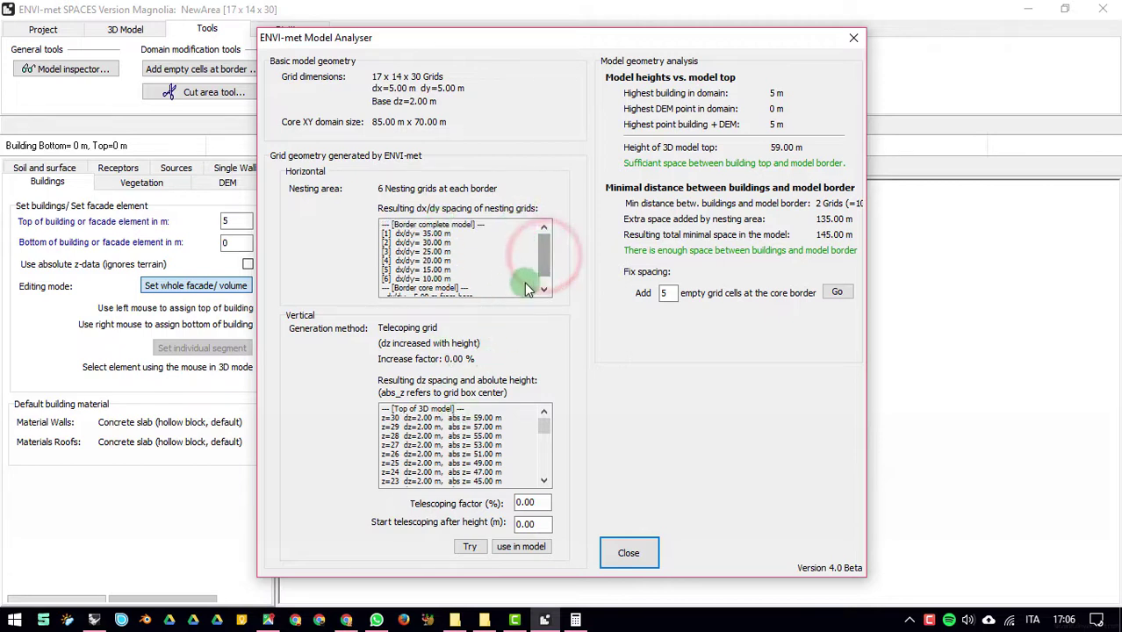